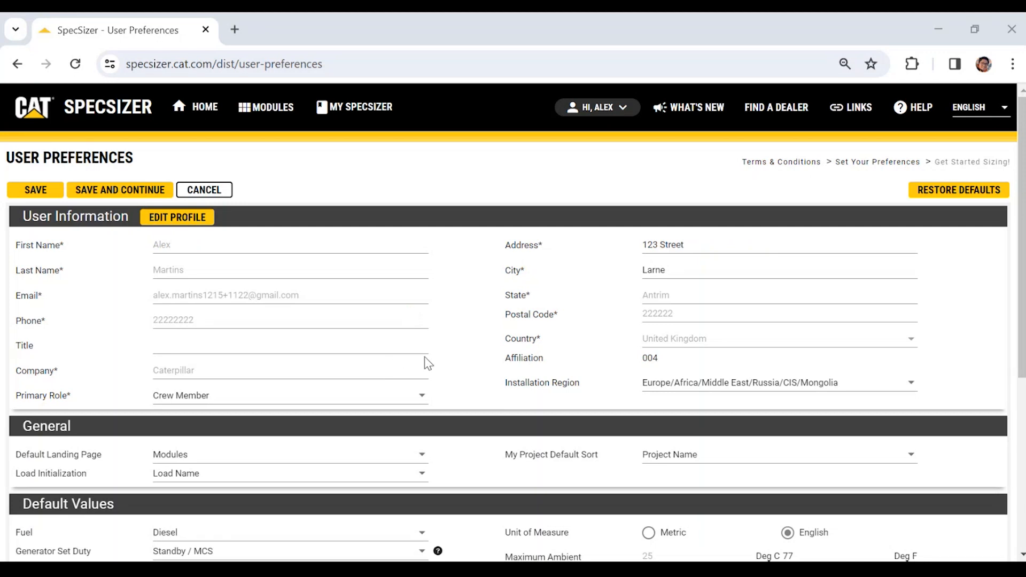
# Review the Default Values in the user preferences, including the available fuel options.
pyautogui.scroll(-3, 449, 360)
pyautogui.scroll(-2, 448, 360)
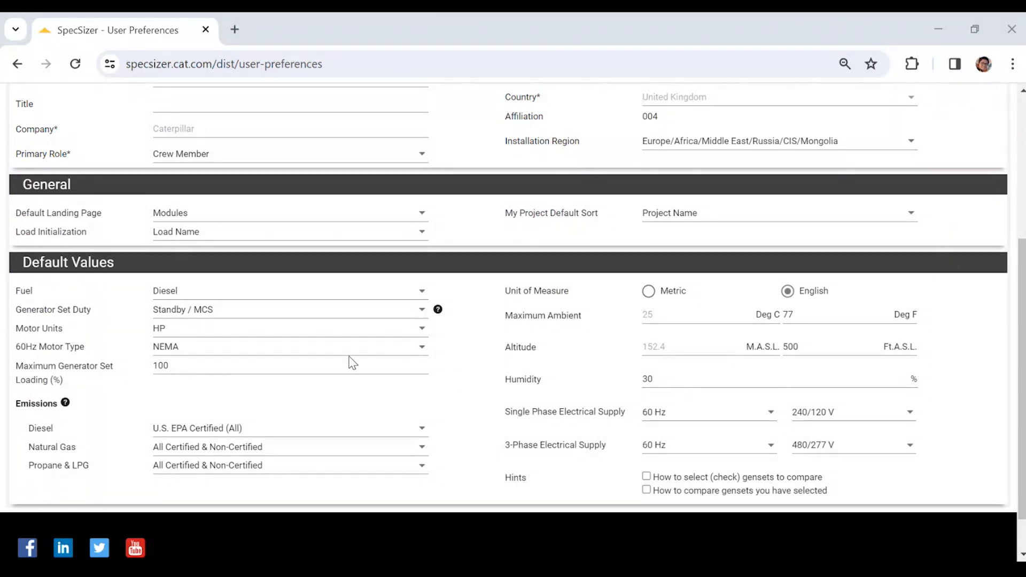
pyautogui.click(422, 292)
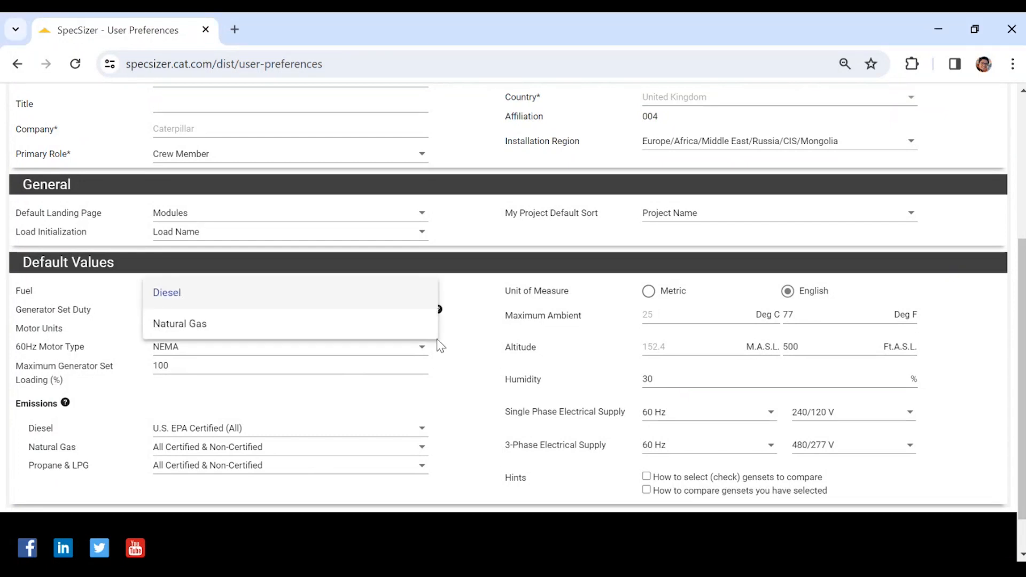
pyautogui.click(480, 369)
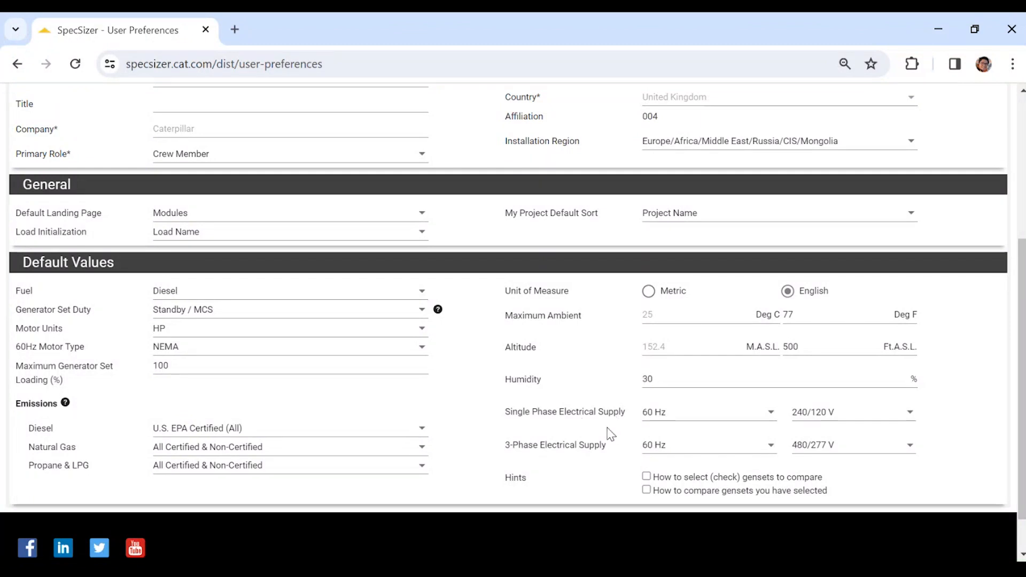
pyautogui.scroll(-1, 625, 429)
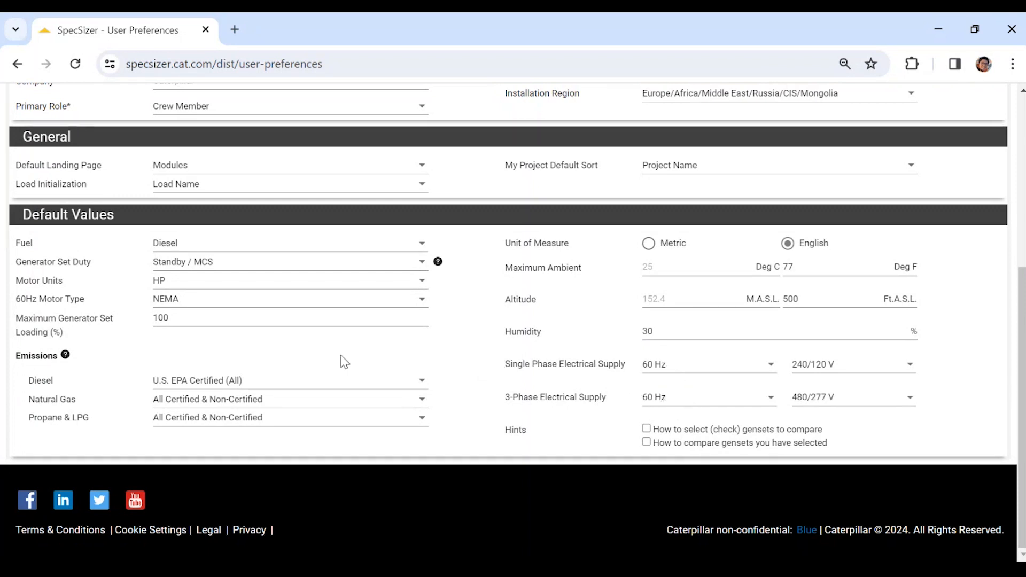
# Save the user preferences and continue, dismissing the browser's offer to save the address.
pyautogui.scroll(5, 149, 257)
pyautogui.click(115, 198)
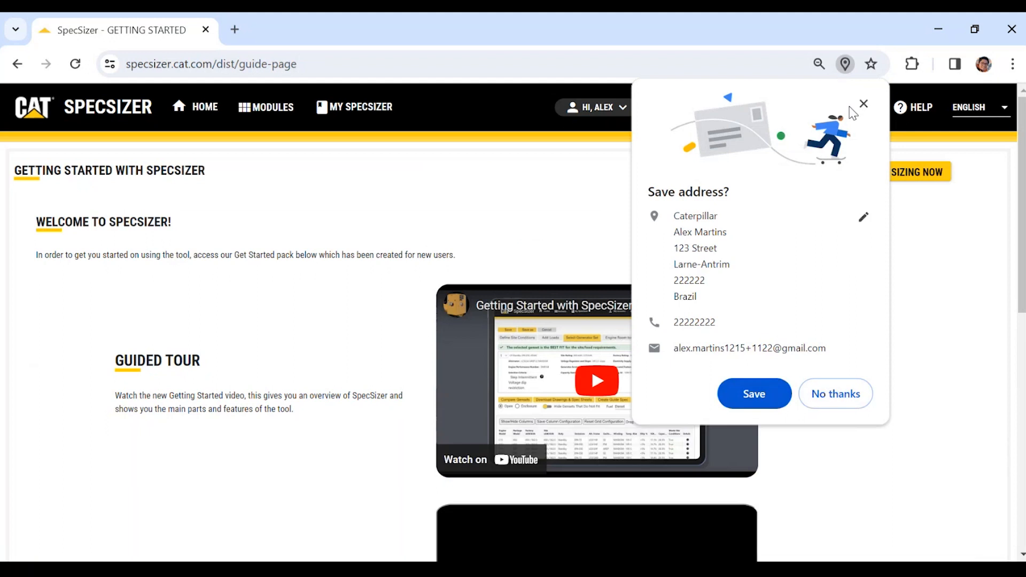
pyautogui.click(861, 105)
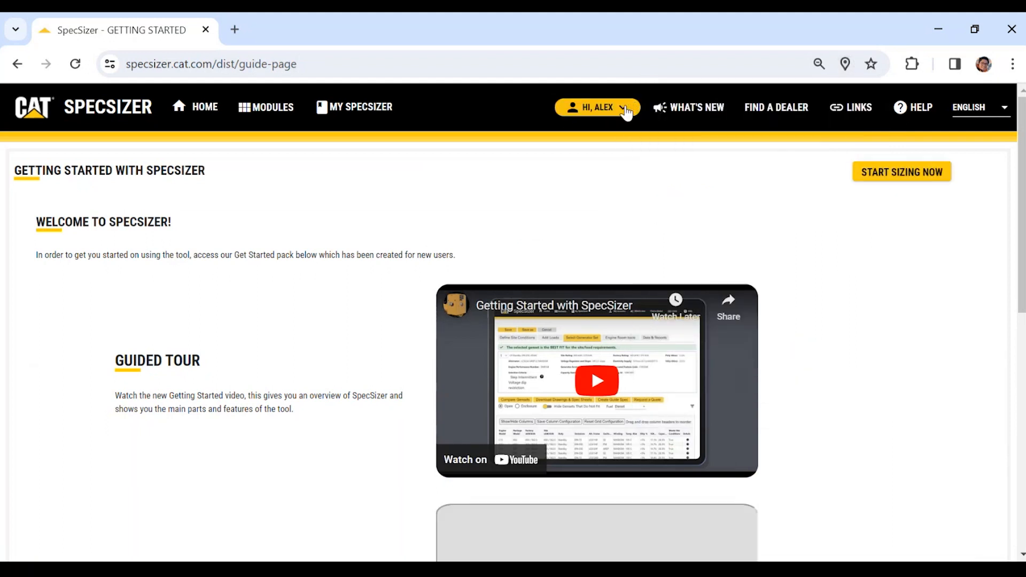
# Reopen the user preferences from the account and save them to continue to the modules page.
pyautogui.click(626, 112)
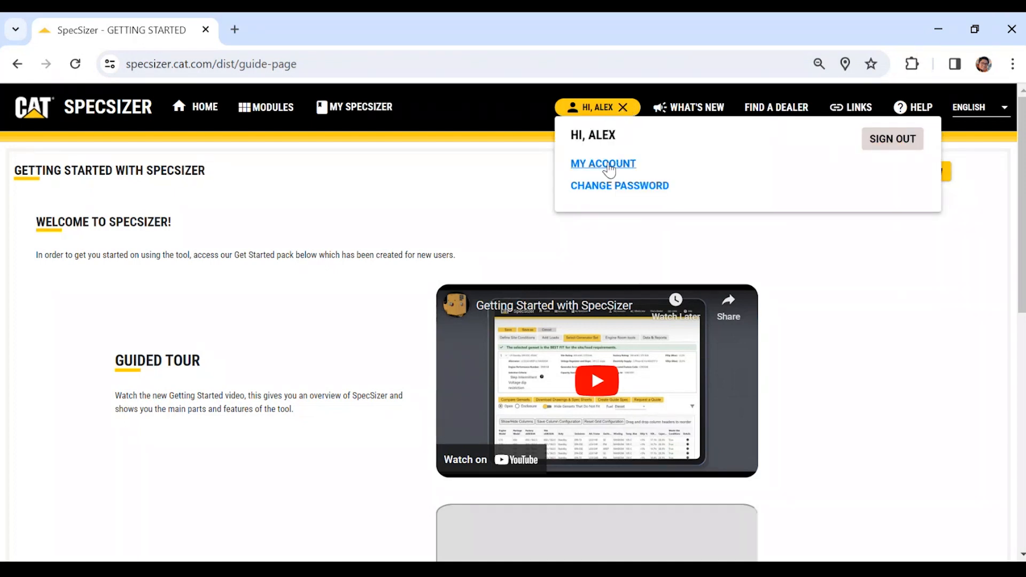
pyautogui.click(609, 169)
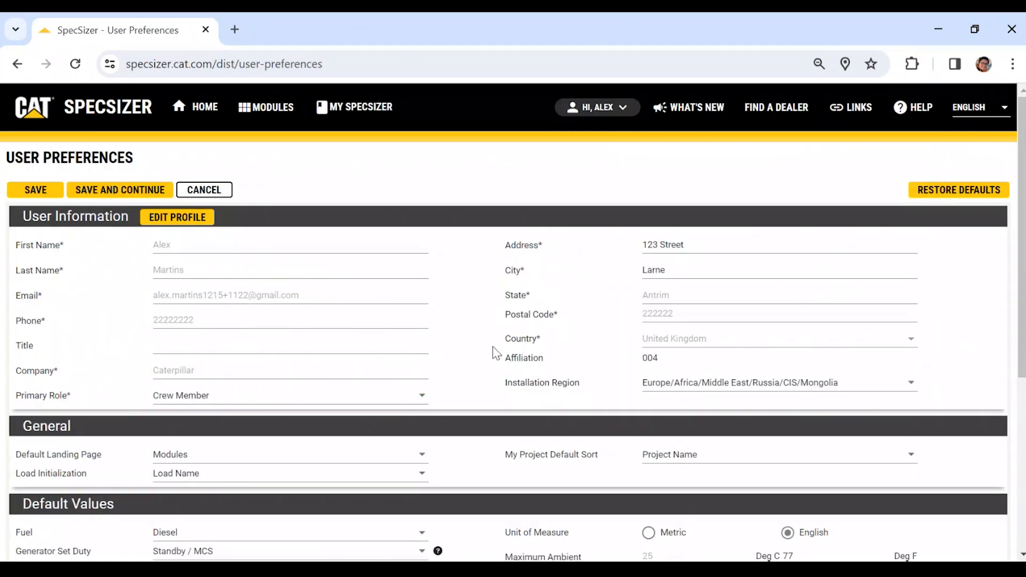
pyautogui.scroll(-5, 465, 359)
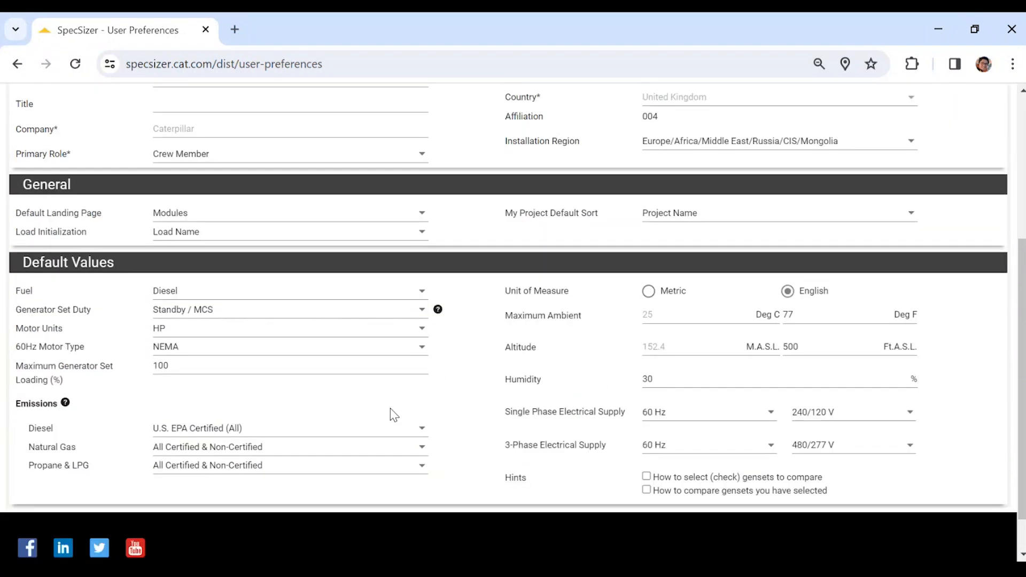
pyautogui.scroll(5, 393, 415)
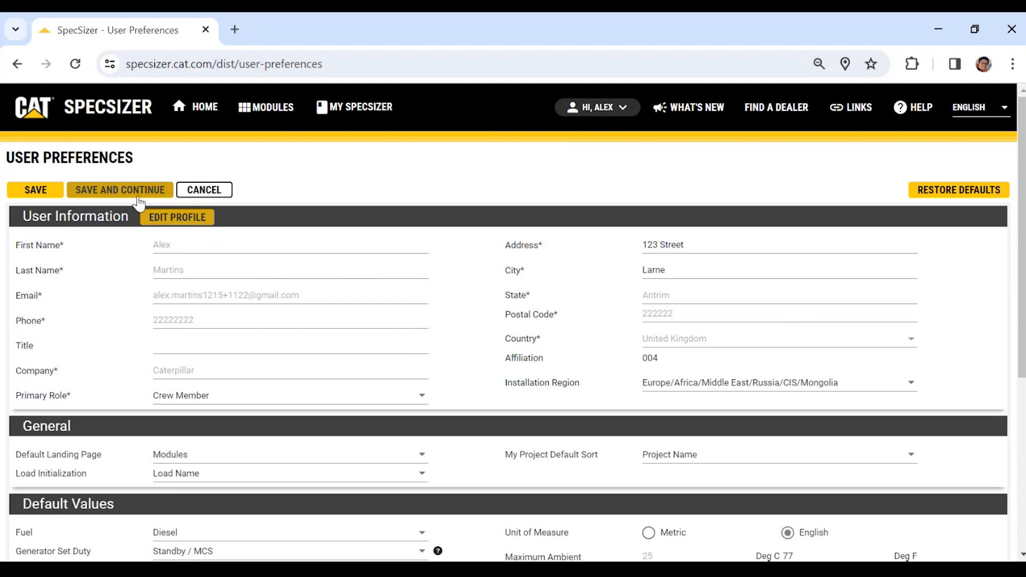
pyautogui.click(138, 202)
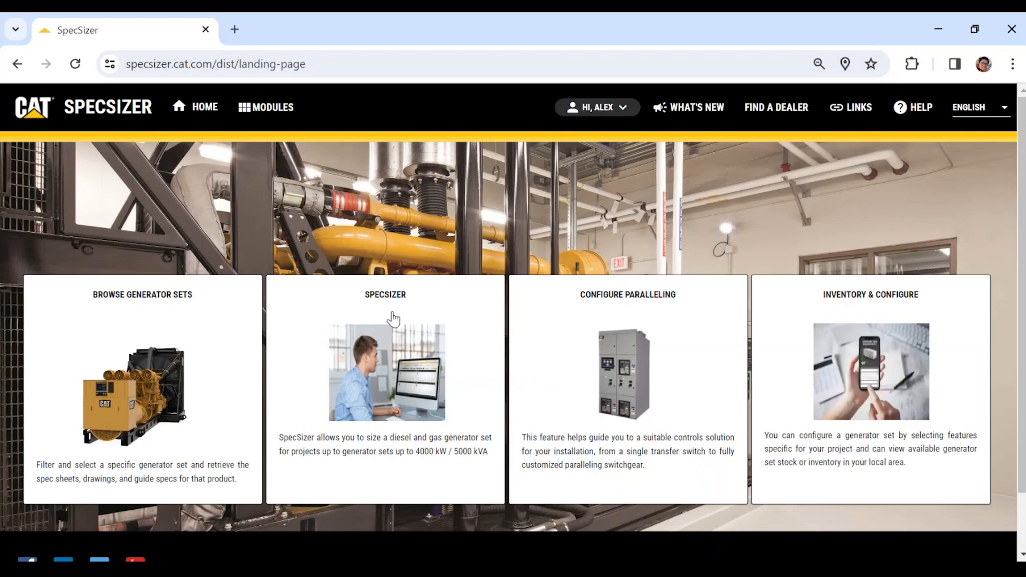
# Open the SpecSizer sizing module and create a new 3-phase project.
pyautogui.click(397, 325)
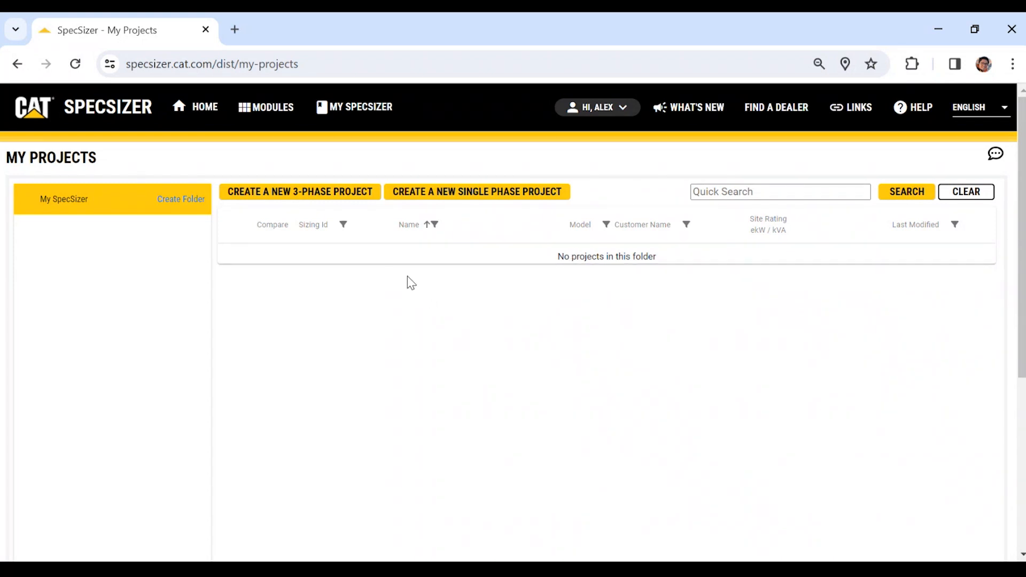
pyautogui.click(312, 200)
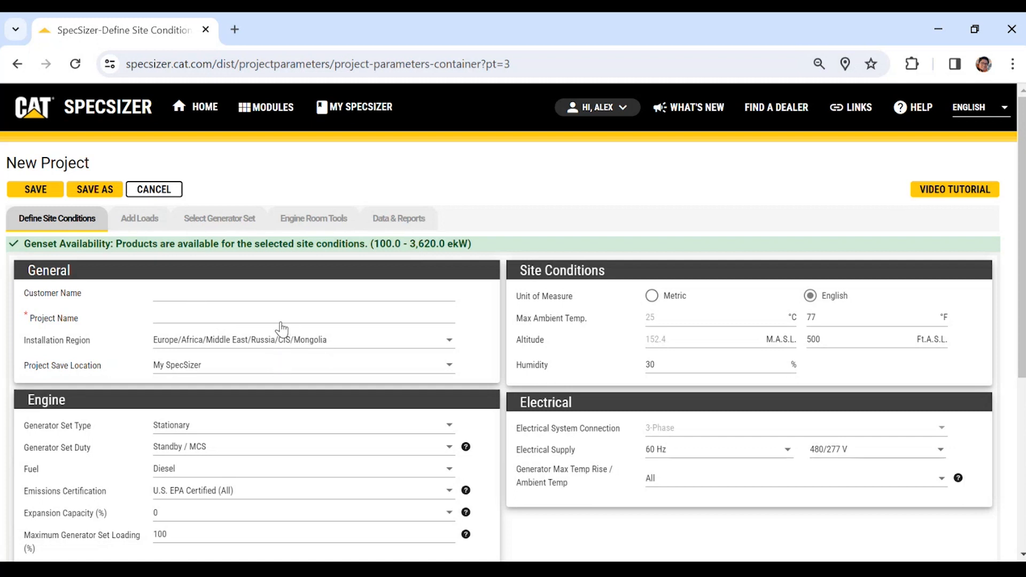
# Set the site conditions' unit of measure to Metric and check the generator set type options.
pyautogui.scroll(-1, 251, 346)
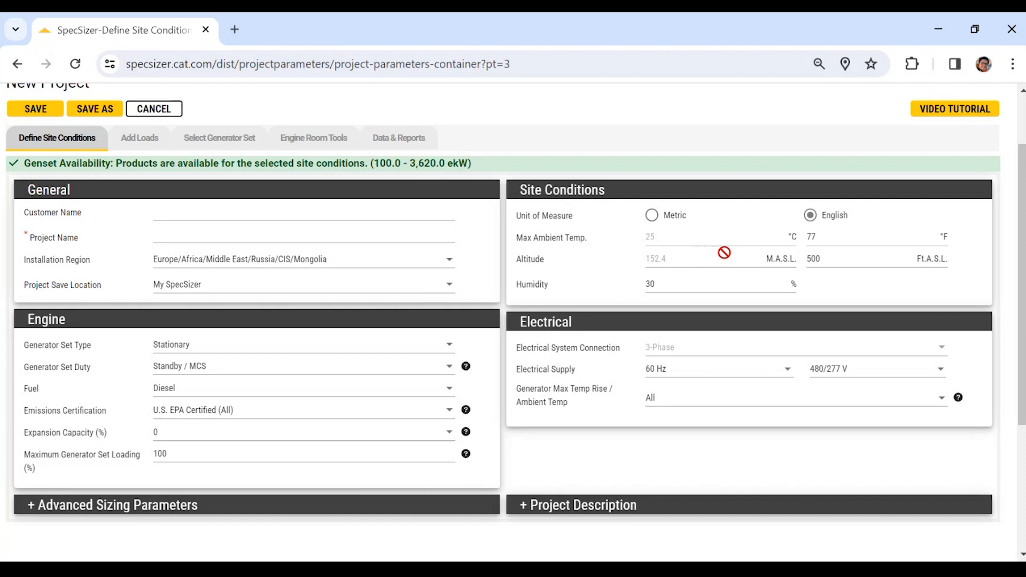
pyautogui.click(664, 217)
pyautogui.scroll(-1, 534, 286)
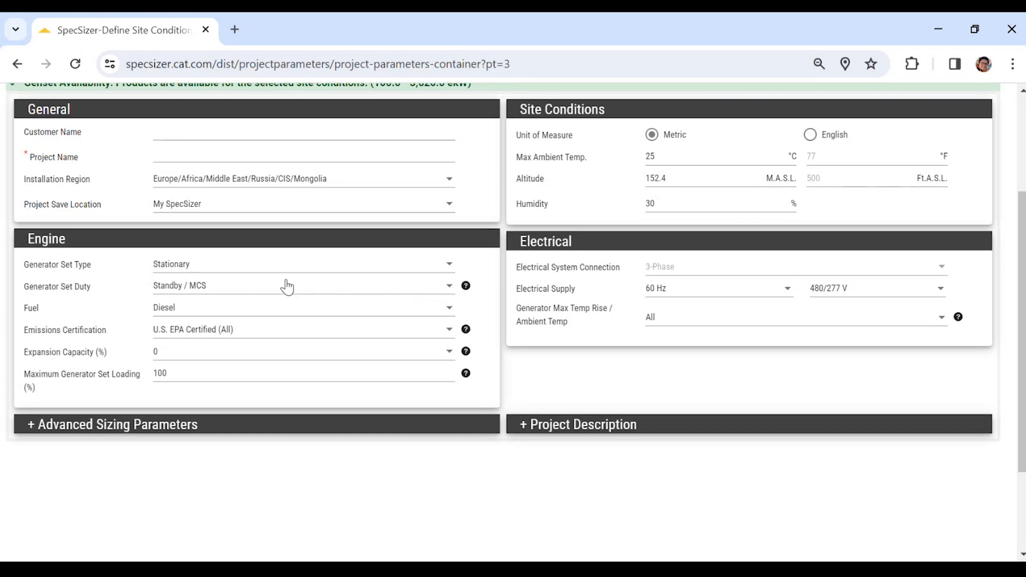
pyautogui.click(430, 267)
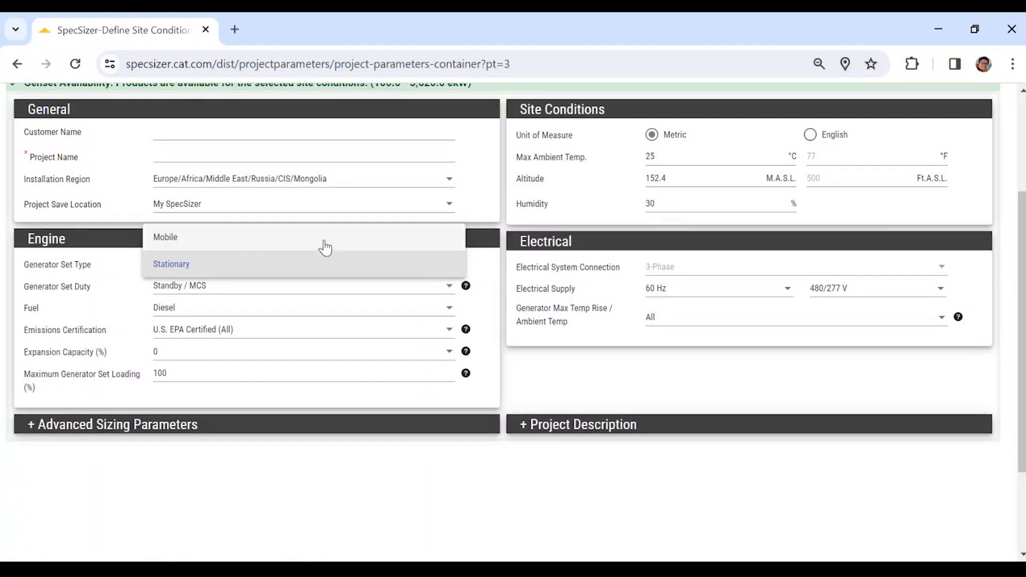
pyautogui.click(488, 278)
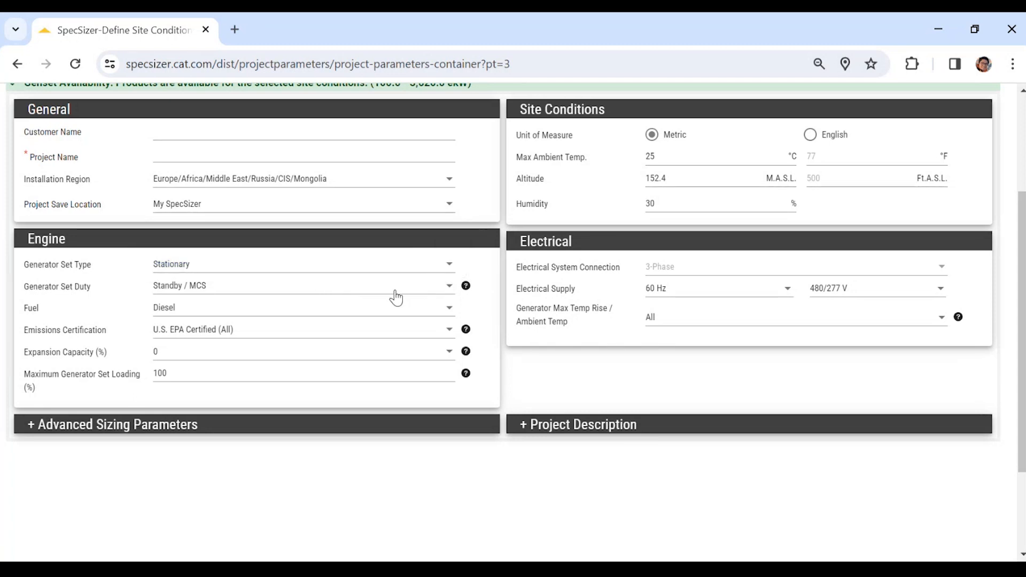
# Set the engine fuel to Natural Gas with the Custom Gaseous Fuel (>480 ekW) subtype.
pyautogui.click(444, 311)
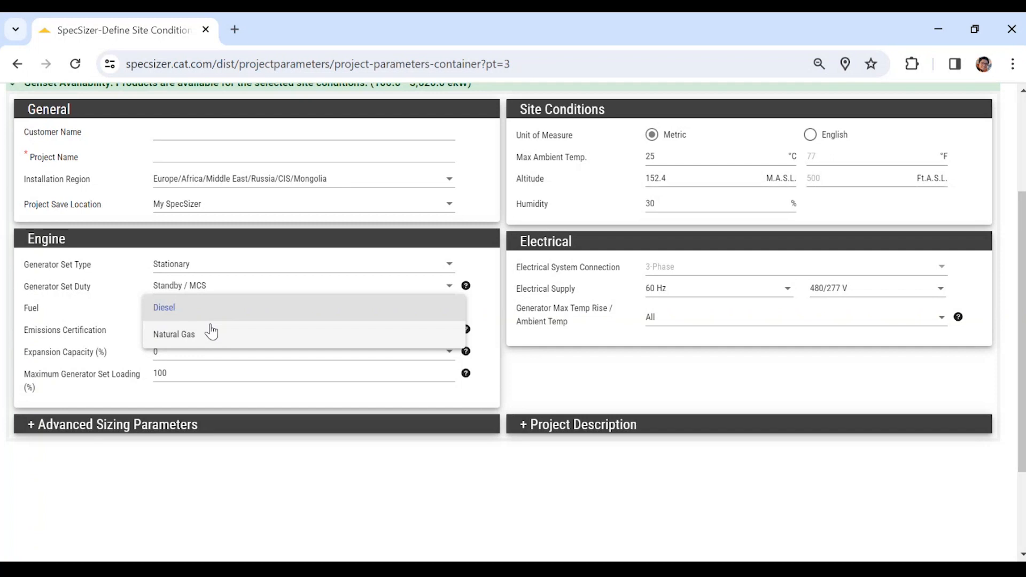
pyautogui.click(196, 344)
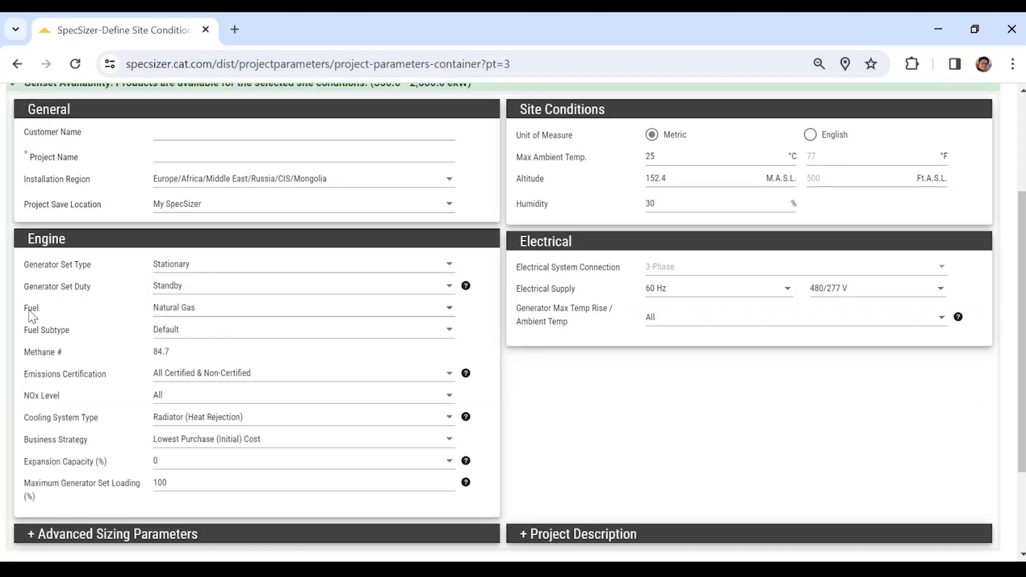
pyautogui.scroll(-3, 80, 312)
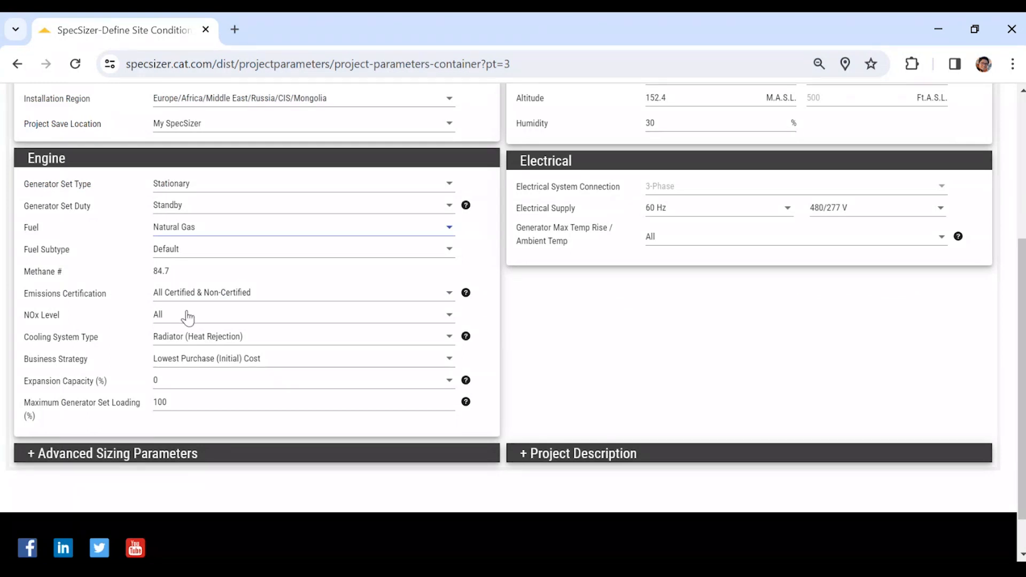
pyautogui.click(209, 255)
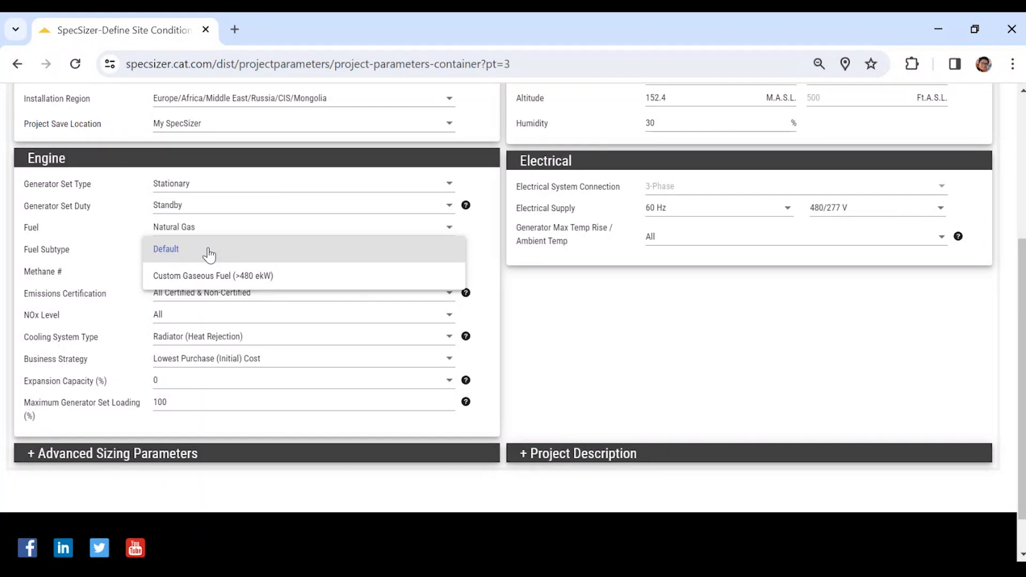
pyautogui.click(215, 277)
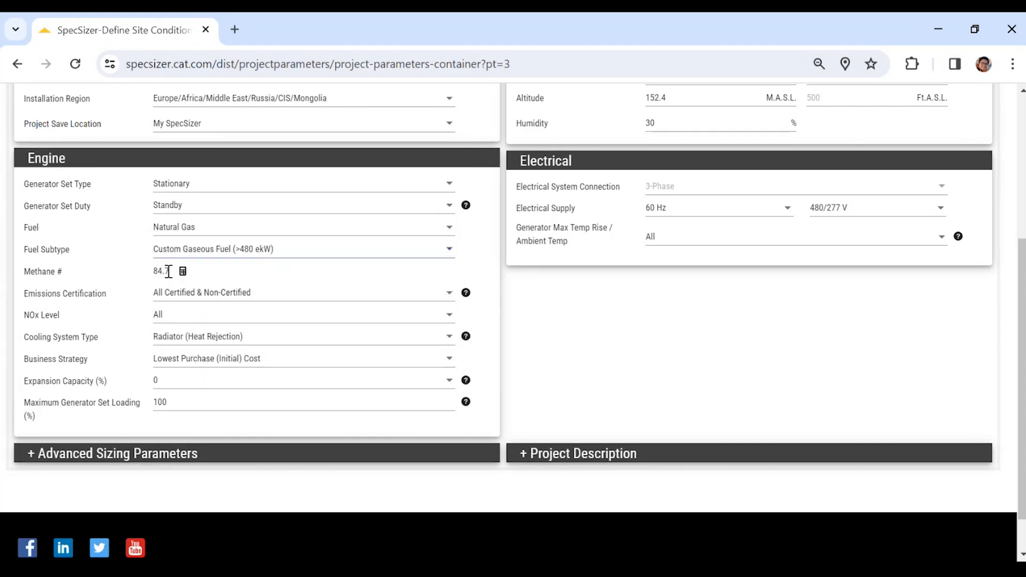
# Examine the methane number calculator and the options for NOx level, cooling system type and business strategy.
pyautogui.click(183, 272)
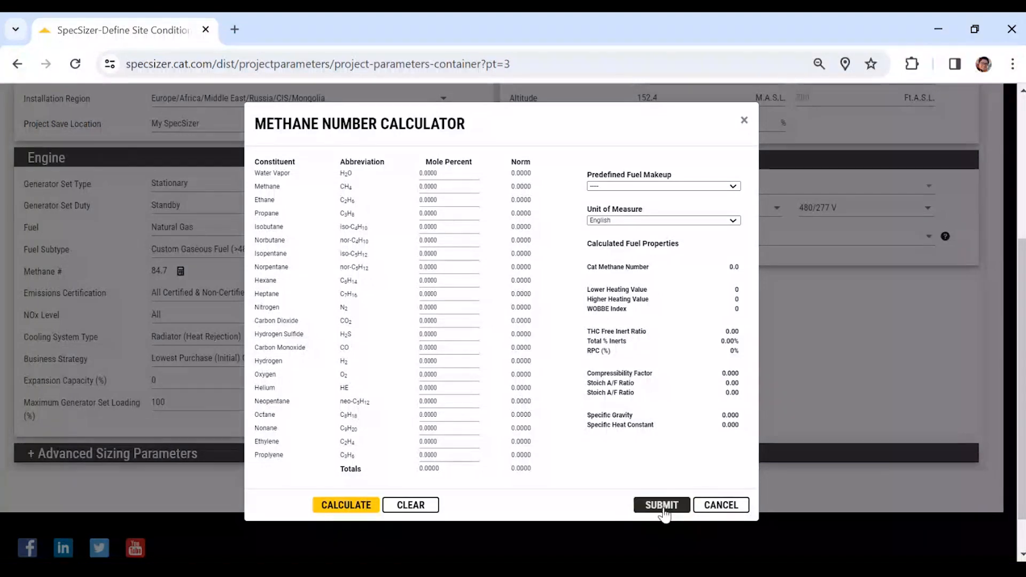
pyautogui.click(721, 504)
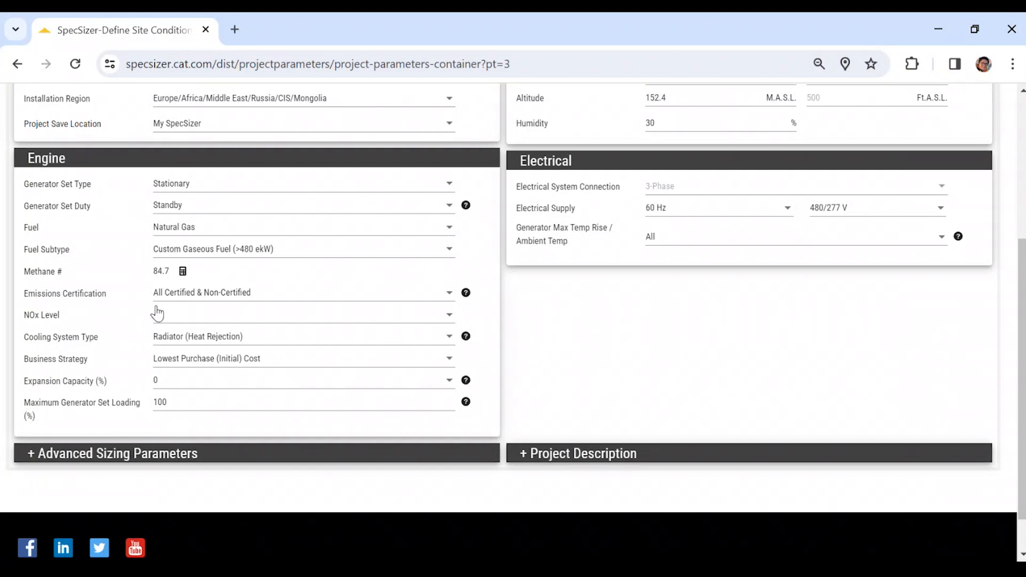
pyautogui.click(182, 315)
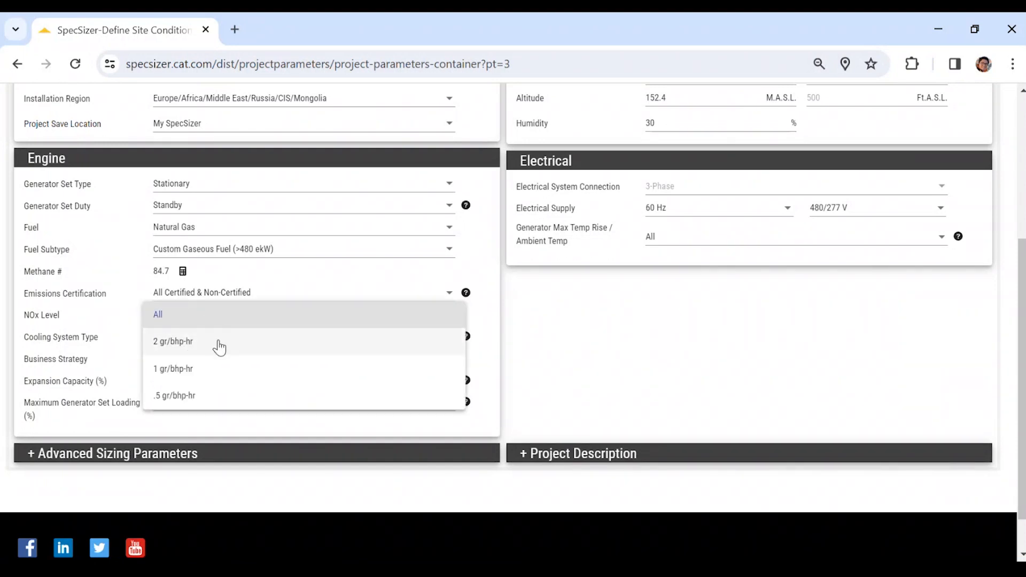
pyautogui.click(85, 316)
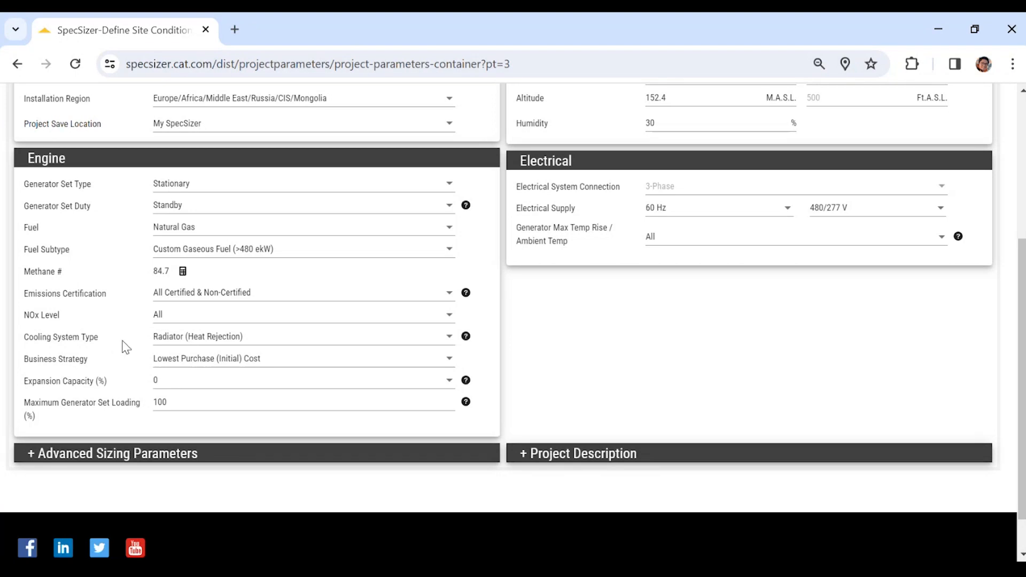
pyautogui.click(165, 347)
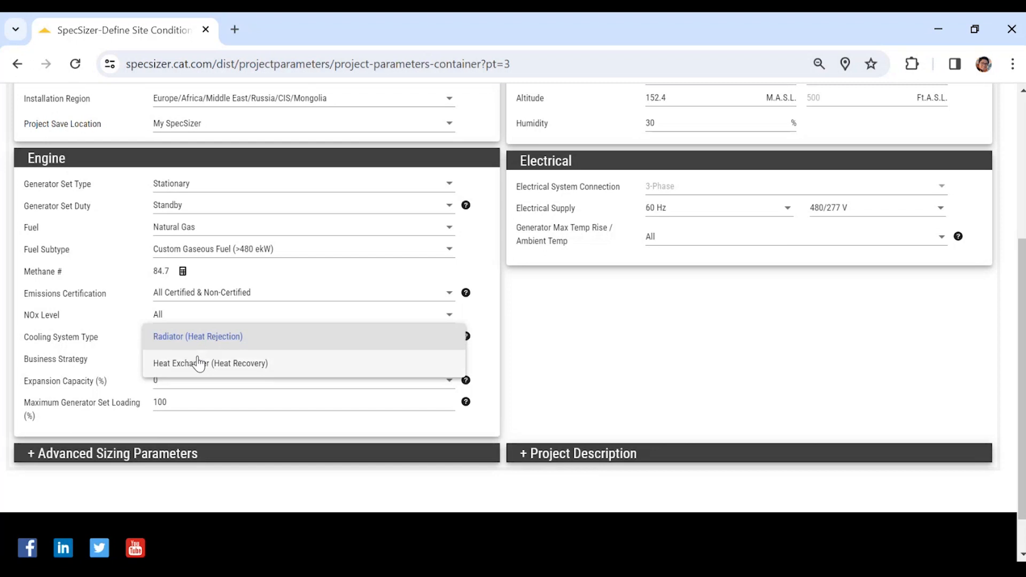
pyautogui.click(101, 354)
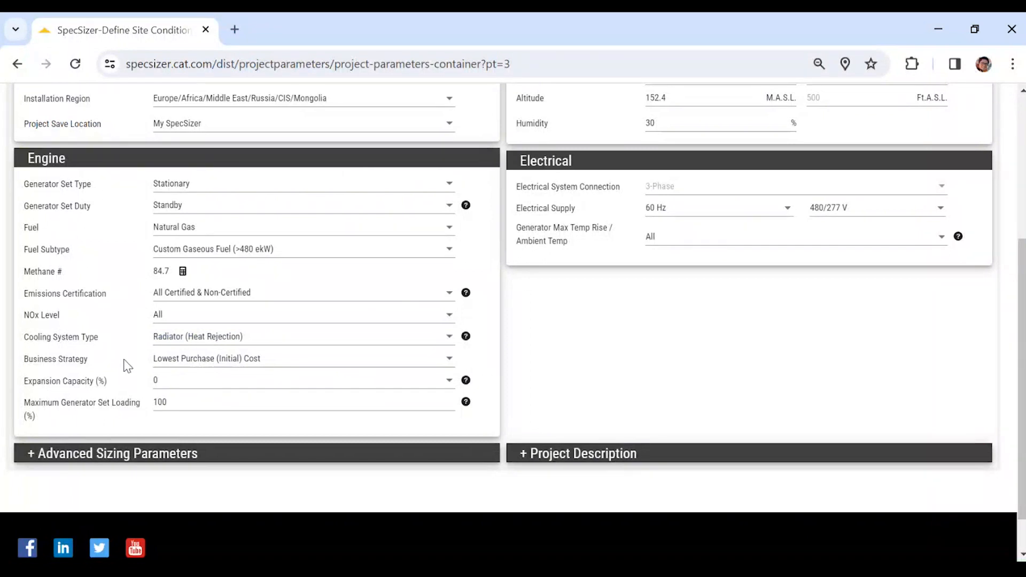
pyautogui.click(167, 368)
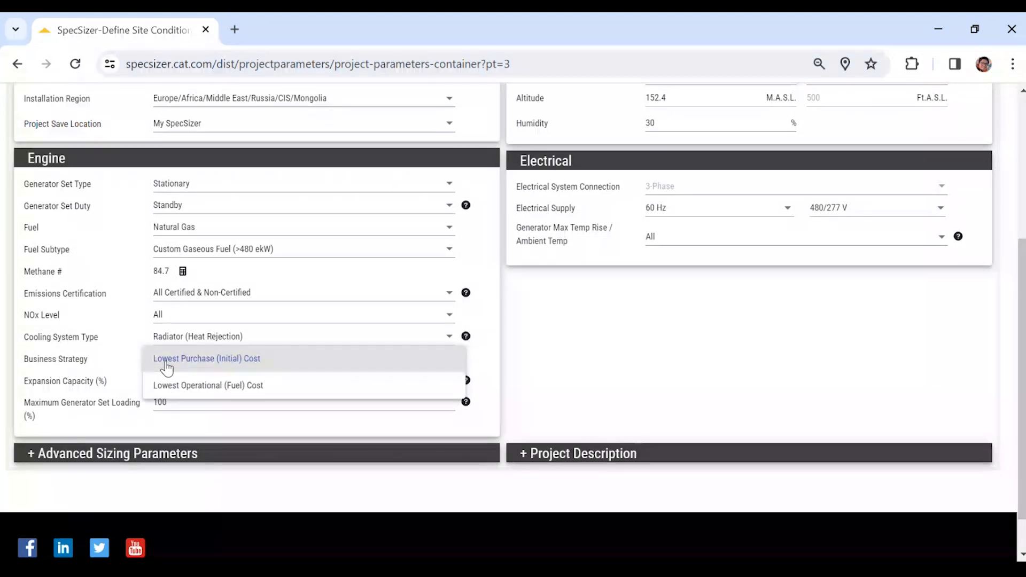
pyautogui.click(104, 349)
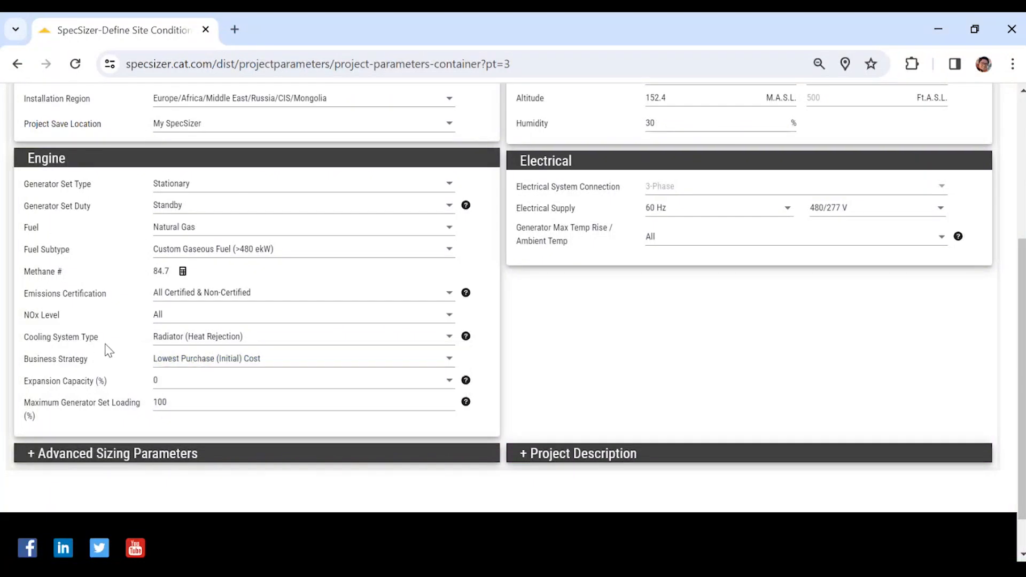
# Set the engine fuel back to Diesel.
pyautogui.click(187, 233)
pyautogui.click(179, 203)
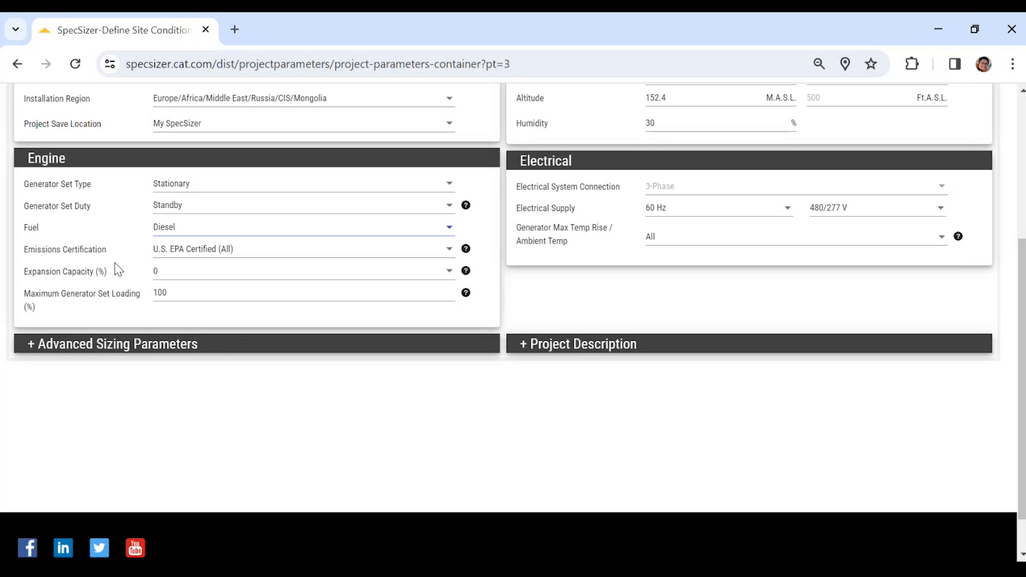
# Examine the available expansion capacity percentages and emissions certification options for the engine.
pyautogui.click(173, 270)
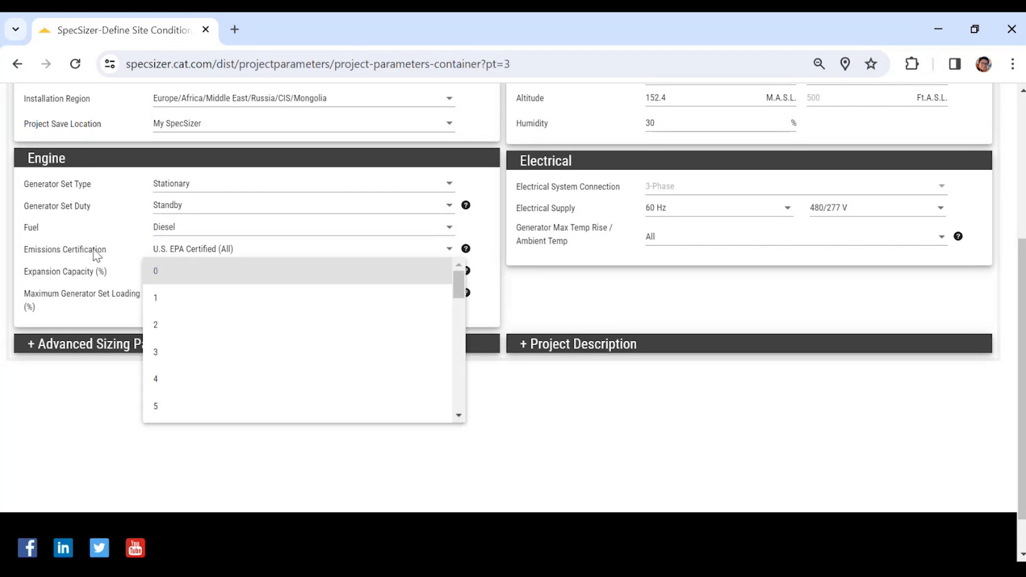
pyautogui.click(173, 251)
pyautogui.click(175, 251)
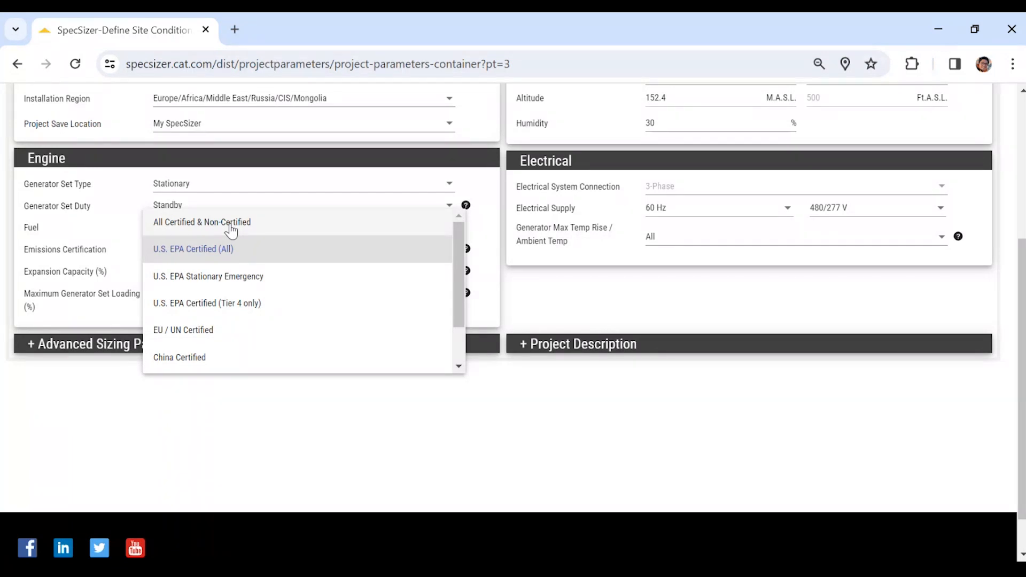
pyautogui.click(112, 259)
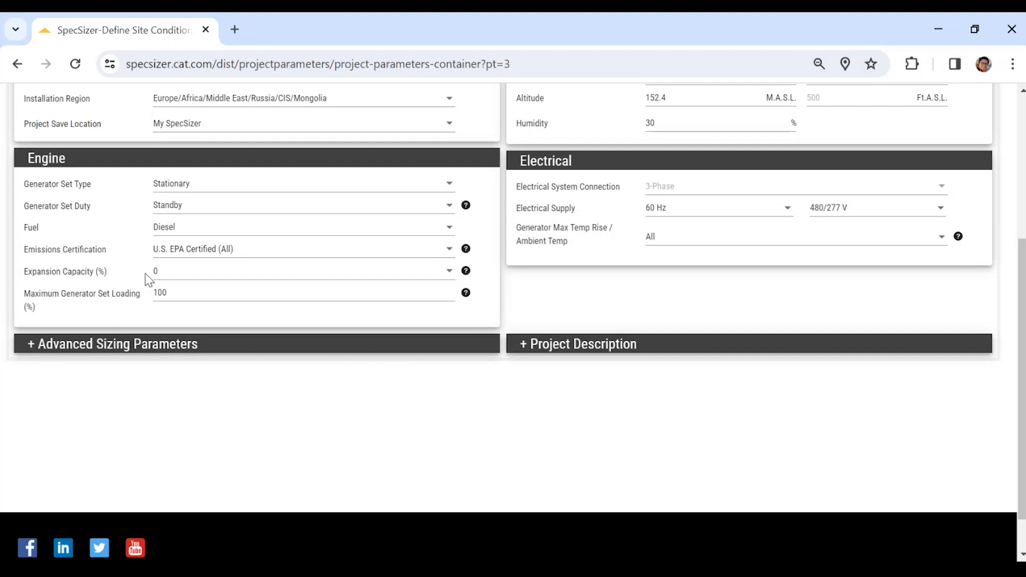
pyautogui.click(162, 275)
pyautogui.scroll(-10, 256, 351)
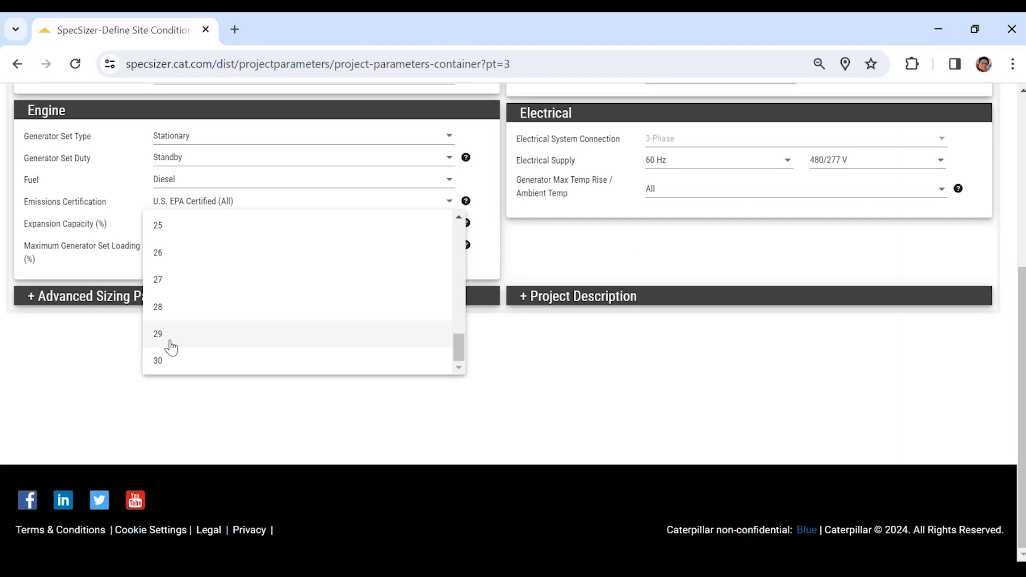
pyautogui.click(75, 402)
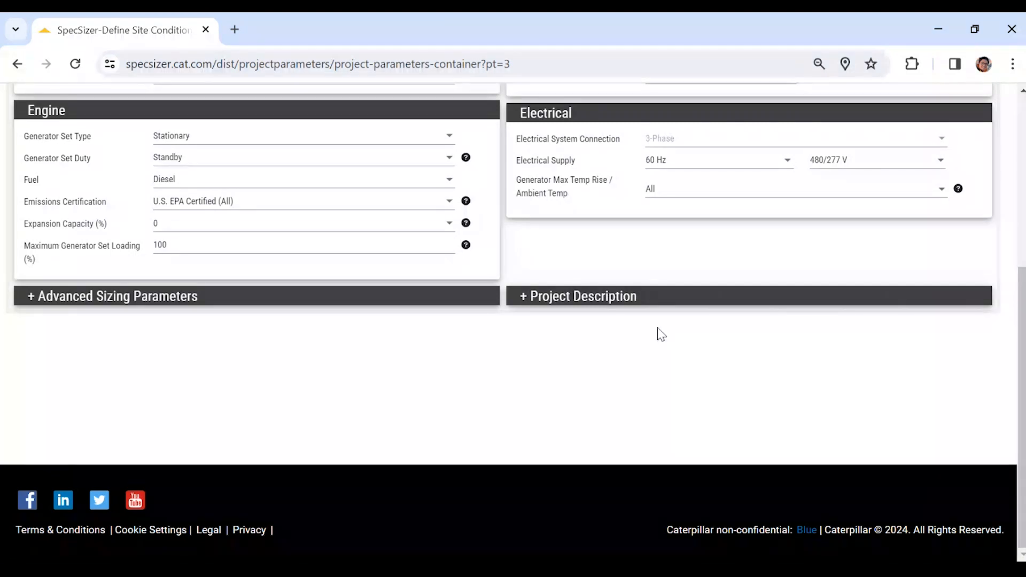
# Switch the generator set type to Mobile and back to Stationary to compare the genset availability.
pyautogui.scroll(2, 345, 271)
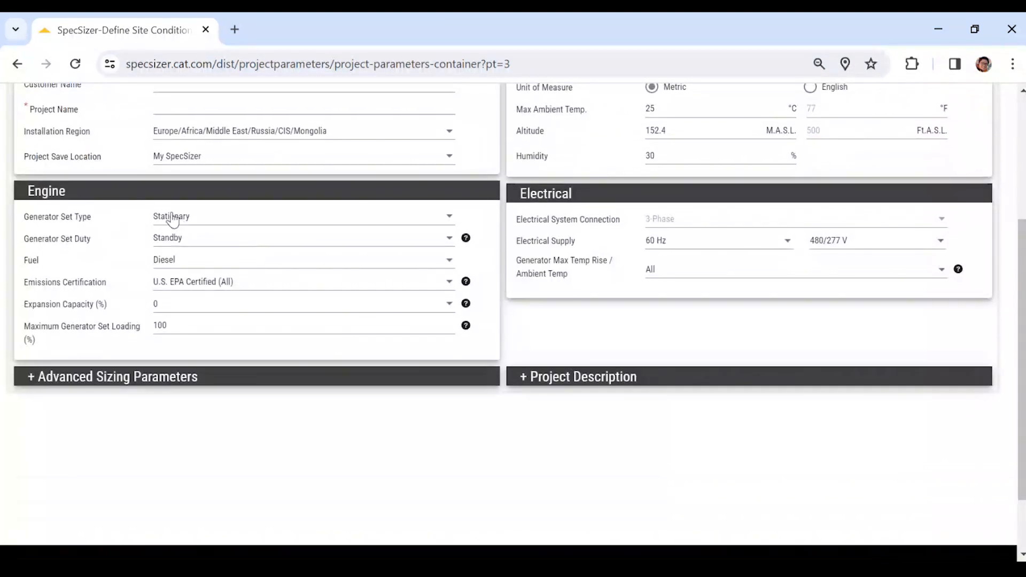
pyautogui.click(171, 217)
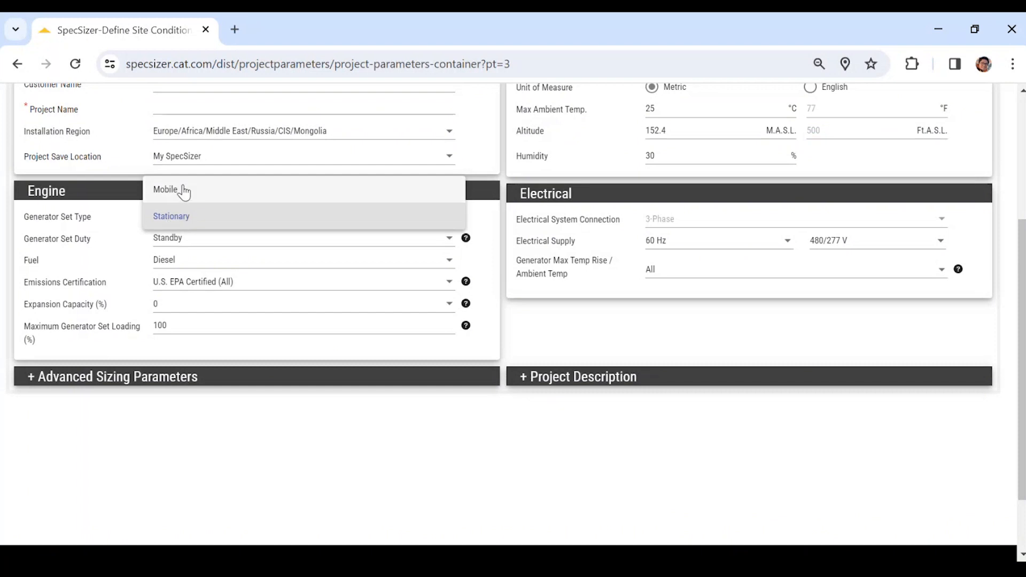
pyautogui.click(184, 191)
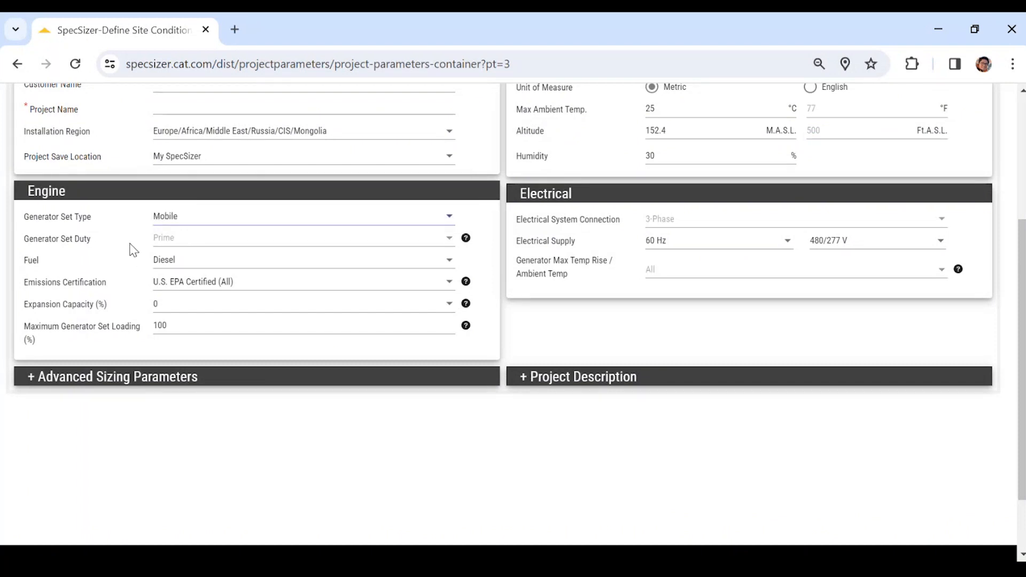
pyautogui.scroll(3, 141, 234)
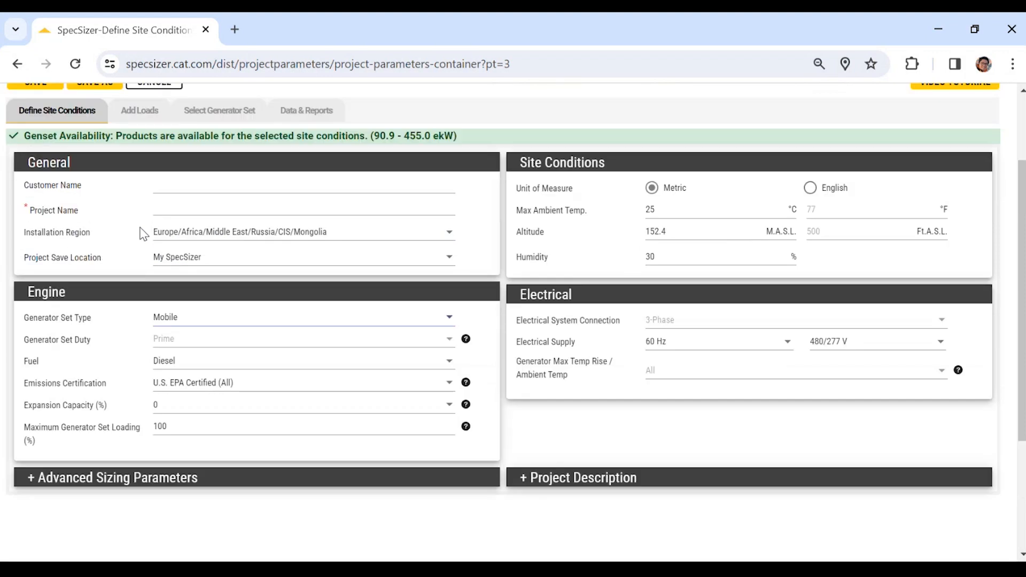
pyautogui.click(172, 377)
pyautogui.click(171, 406)
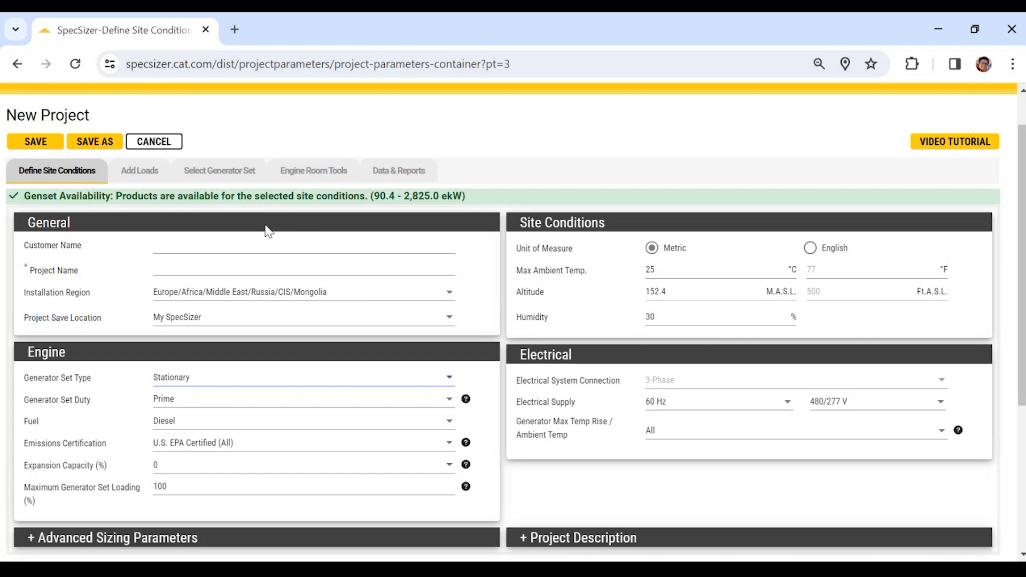
# Set the engine's generator set type to Mobile.
pyautogui.click(182, 383)
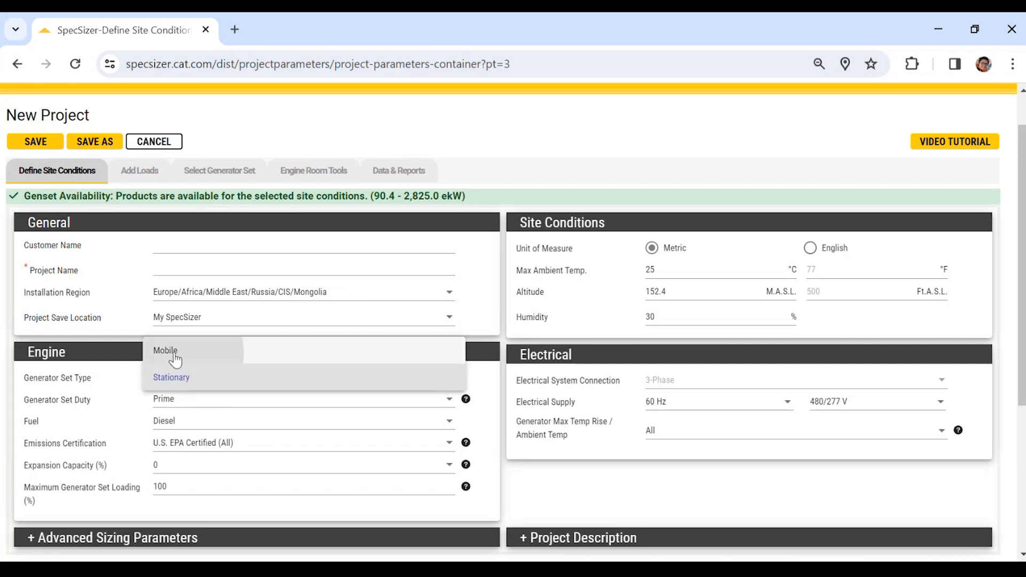
pyautogui.click(172, 353)
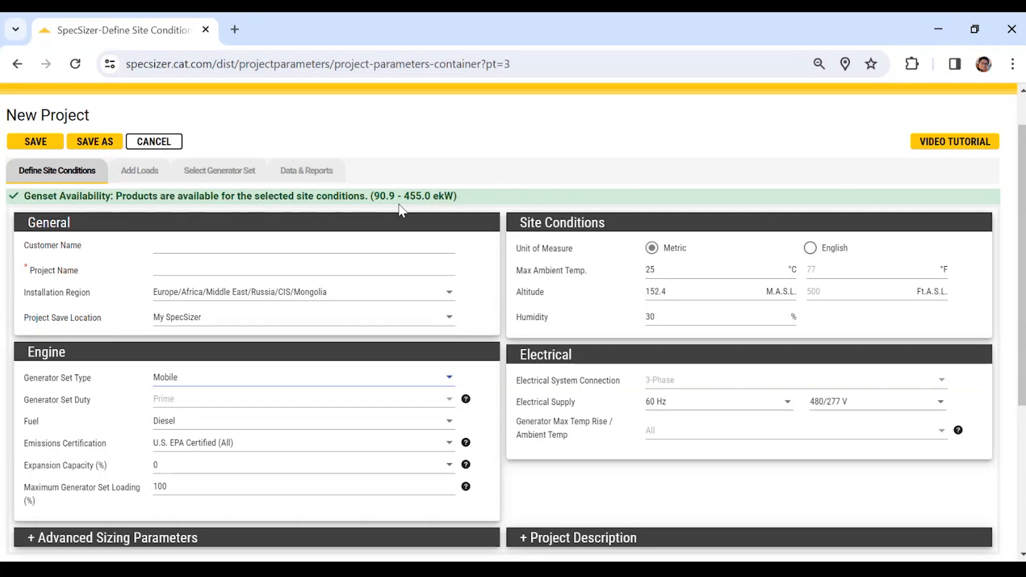
# Name the project ProjectTest and proceed to the stage for adding loads.
pyautogui.scroll(-3, 314, 325)
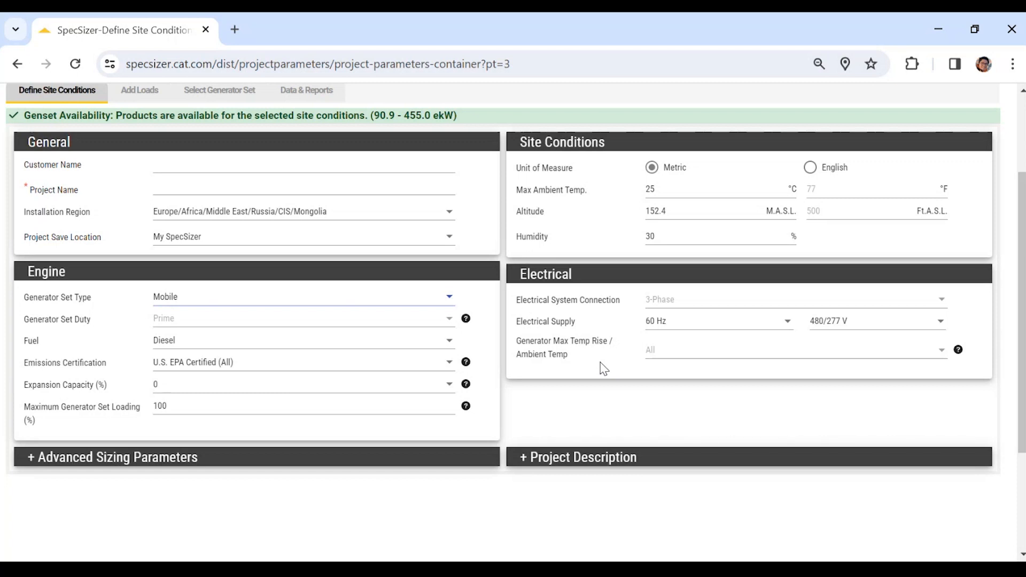
pyautogui.click(188, 183)
pyautogui.write('Projest Test')
pyautogui.scroll(2, 190, 184)
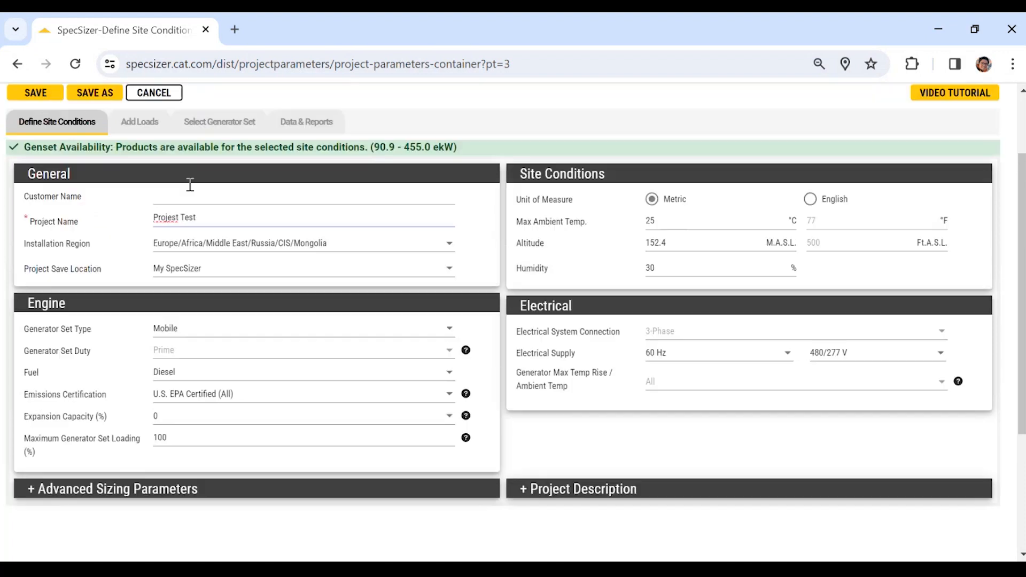
pyautogui.press('BackSpace')
pyautogui.press('BackSpace')
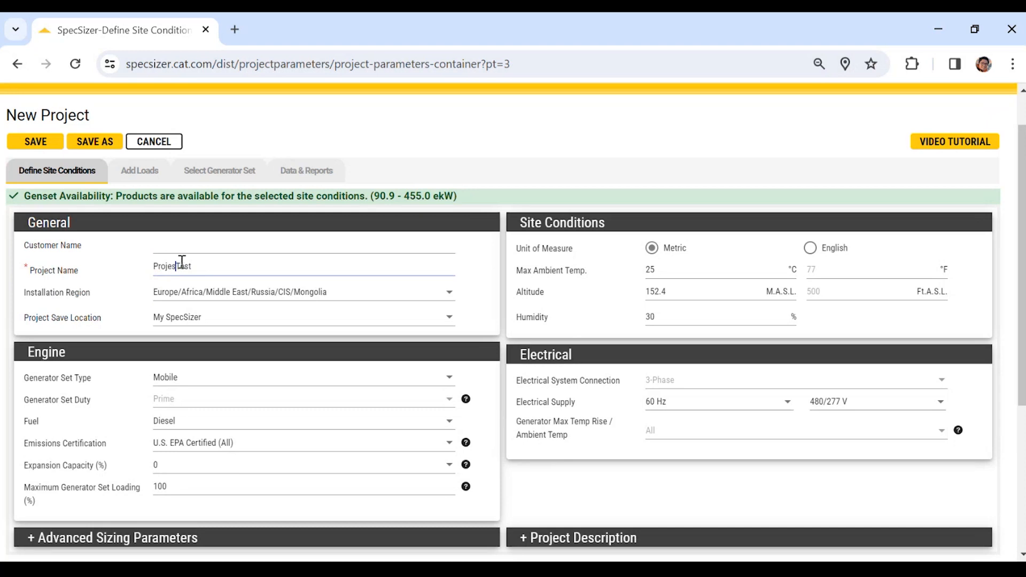
pyautogui.write('ct')
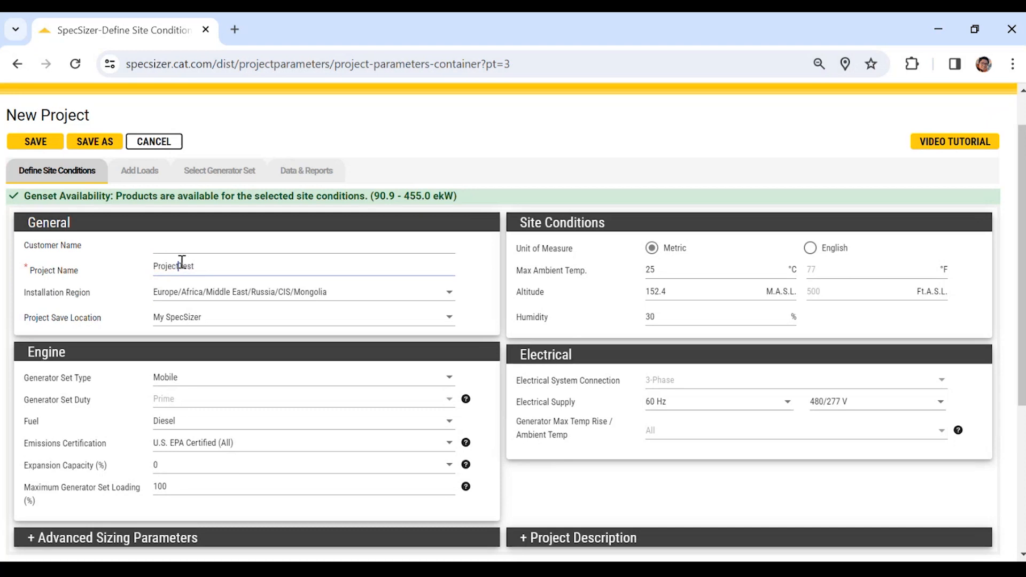
pyautogui.click(139, 171)
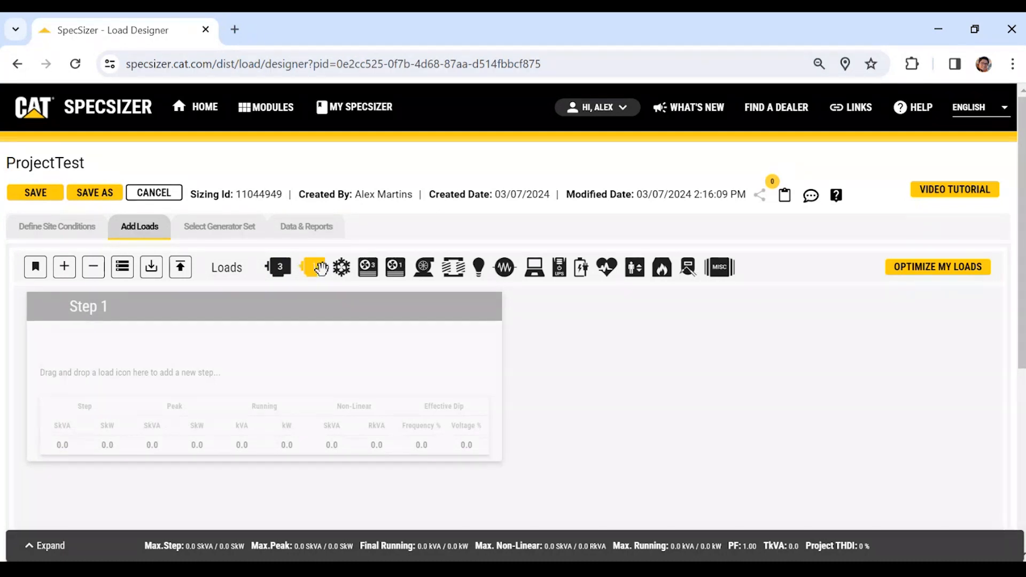
pyautogui.click(312, 266)
pyautogui.moveTo(345, 306)
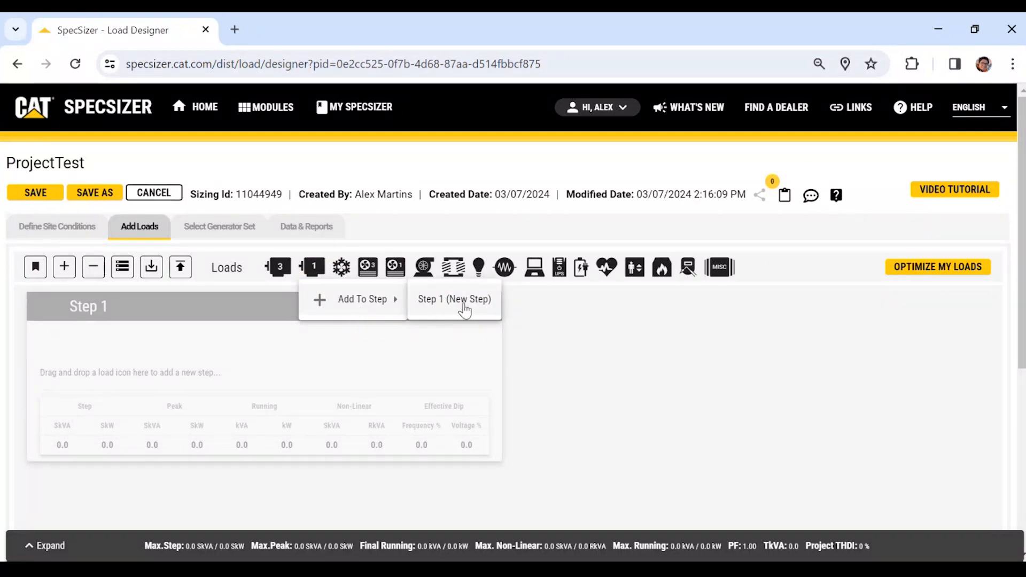
pyautogui.click(465, 310)
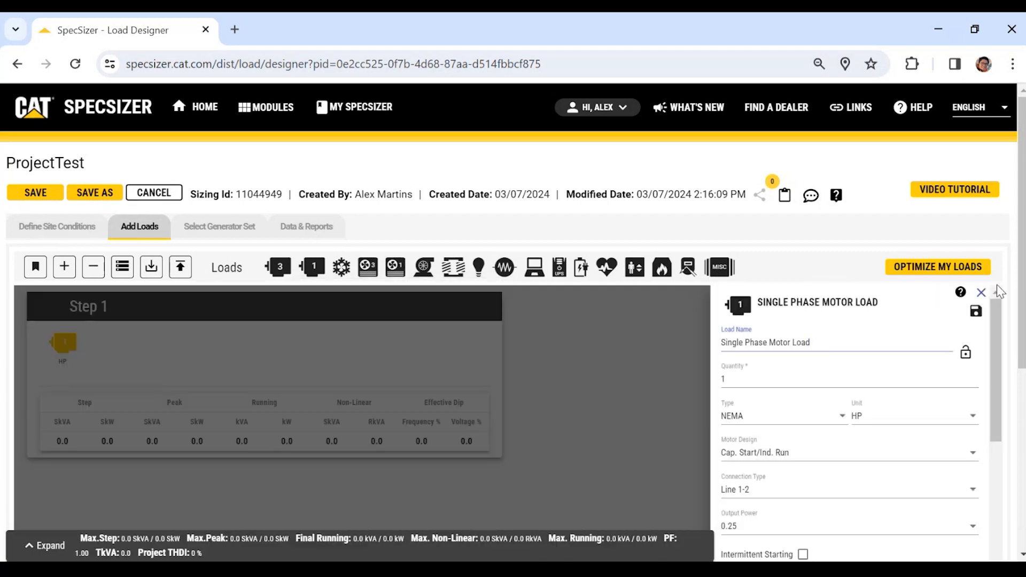
pyautogui.click(981, 292)
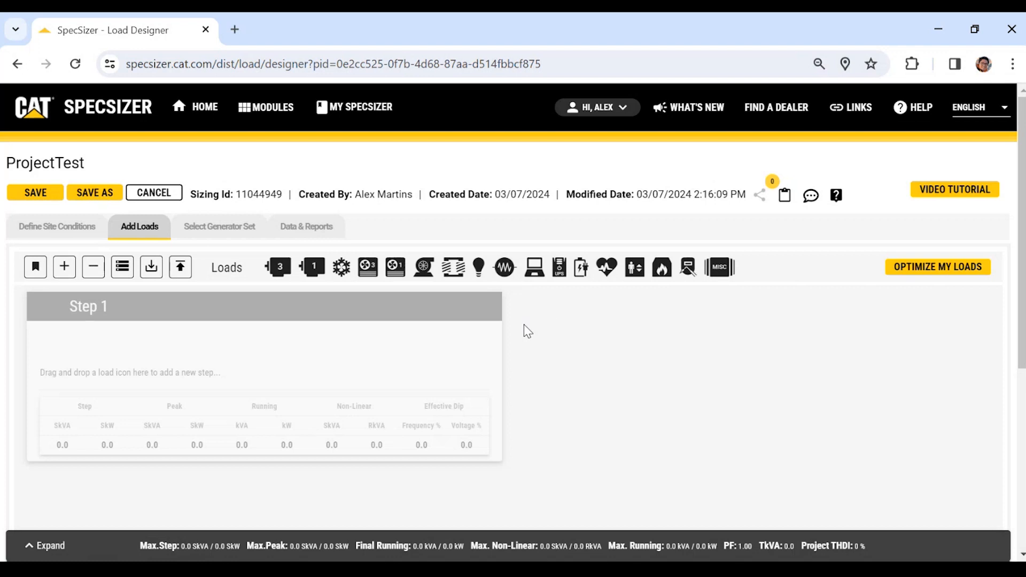
# Add a lighting load to Step 1, keeping its default name and quantity of 1.
pyautogui.moveTo(481, 266); pyautogui.dragTo(160, 338)
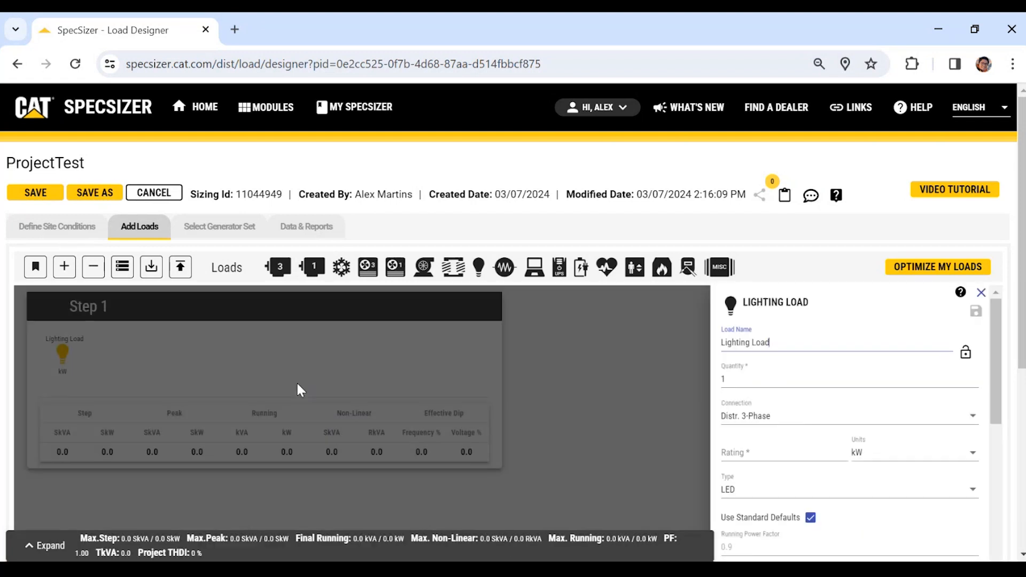
pyautogui.hotkey('ctrl', 'a')
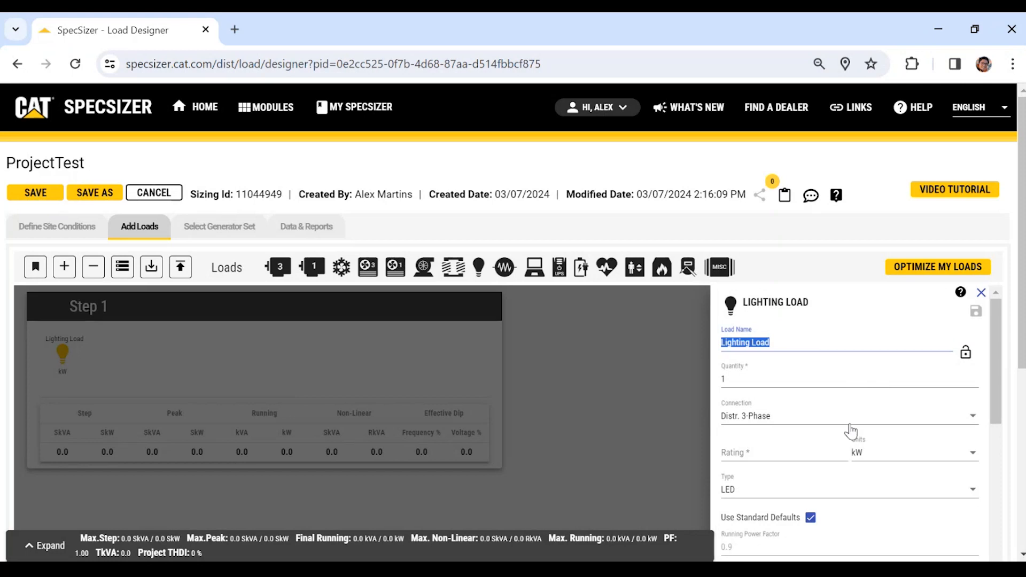
pyautogui.click(793, 381)
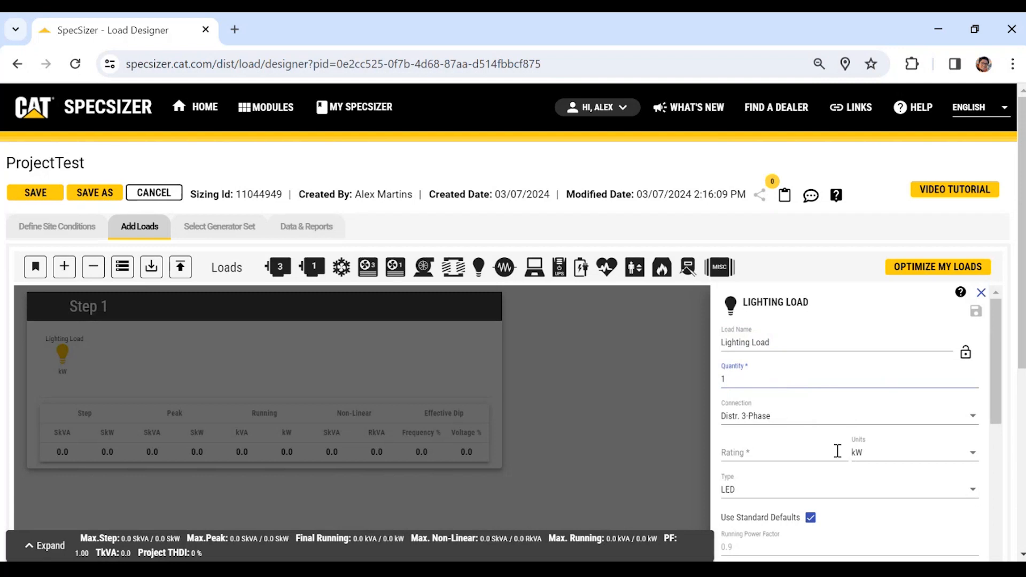
pyautogui.click(754, 452)
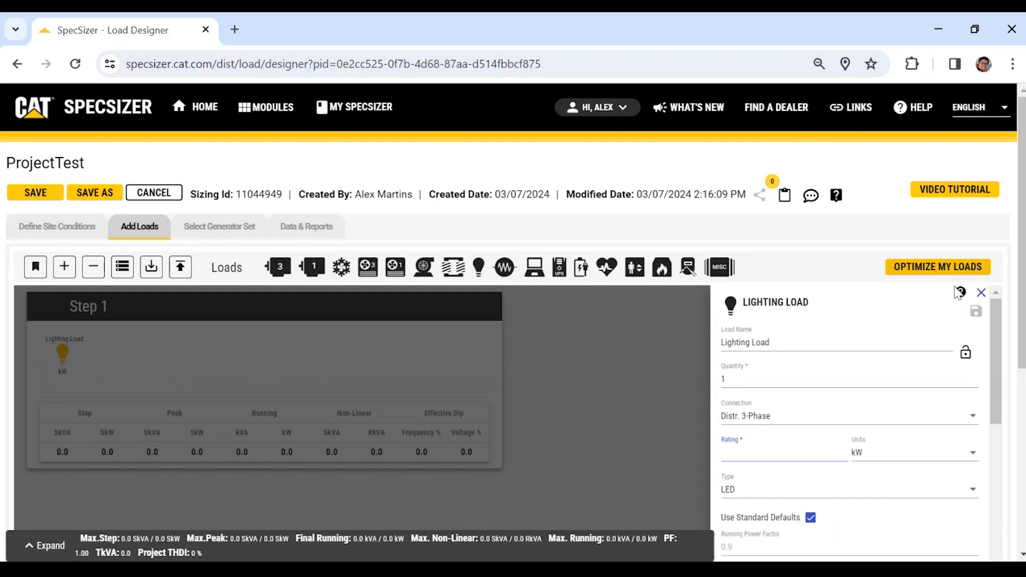
# Look through the help page on lighting loads and return to the load designer.
pyautogui.click(959, 292)
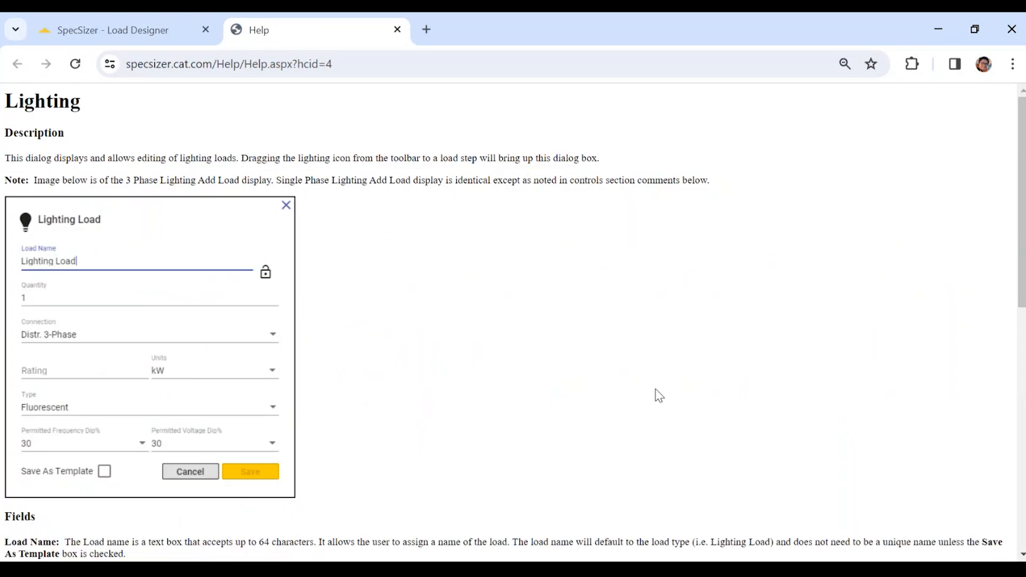
pyautogui.scroll(-6, 272, 334)
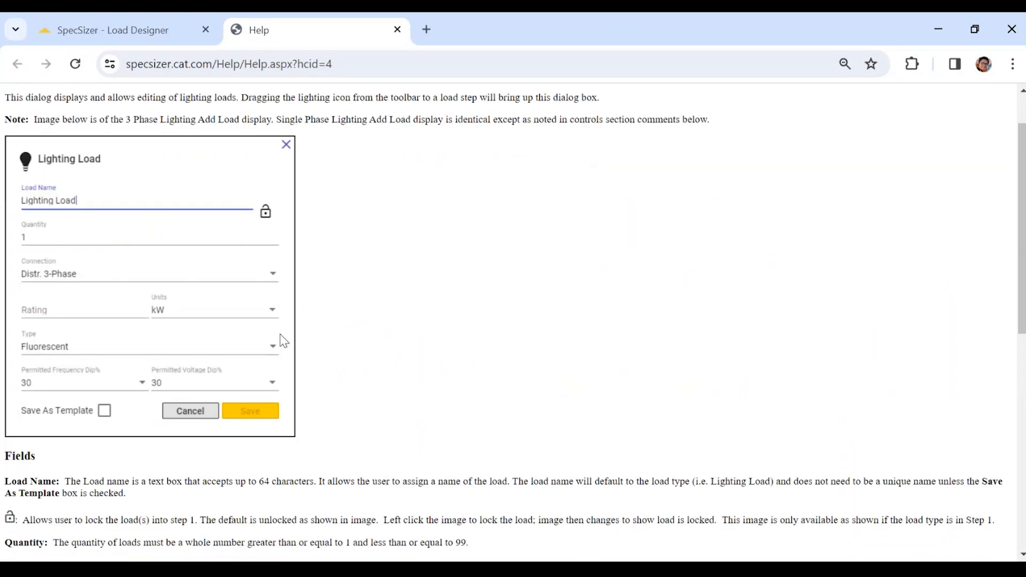
pyautogui.scroll(6, 292, 159)
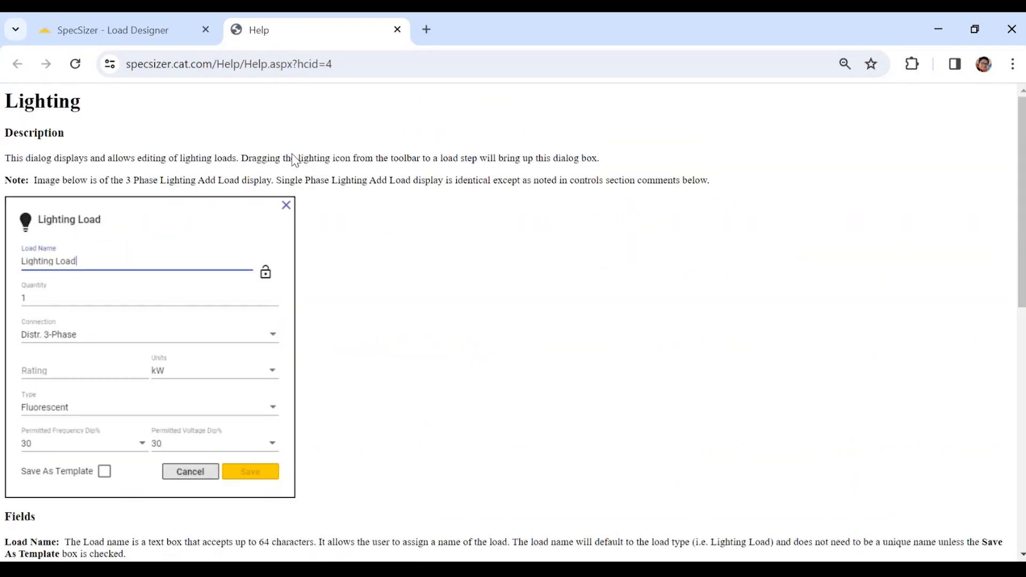
pyautogui.click(140, 39)
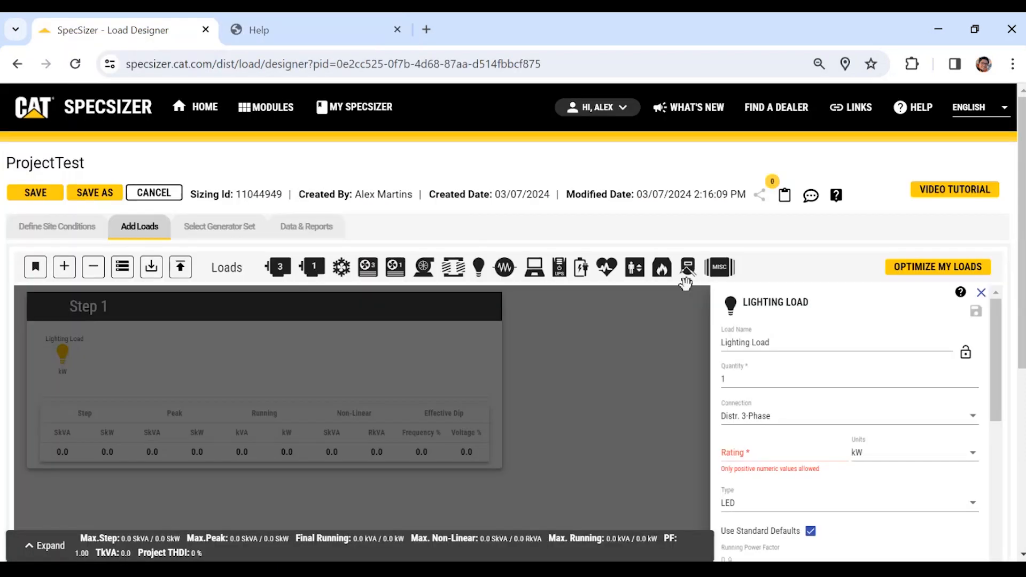
# Set the lighting load's rating to 50 kW and save the load.
pyautogui.click(754, 451)
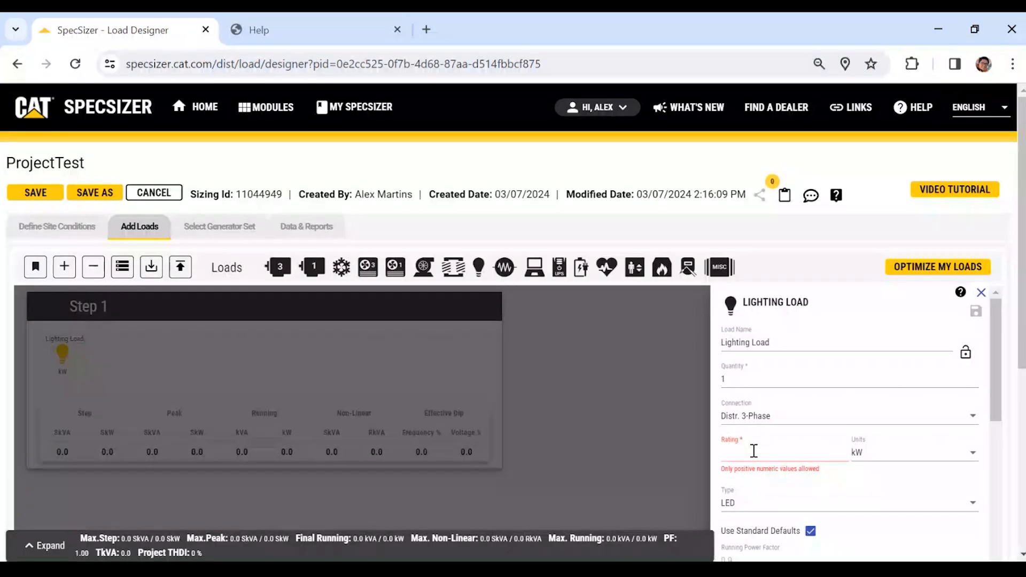
pyautogui.write('50')
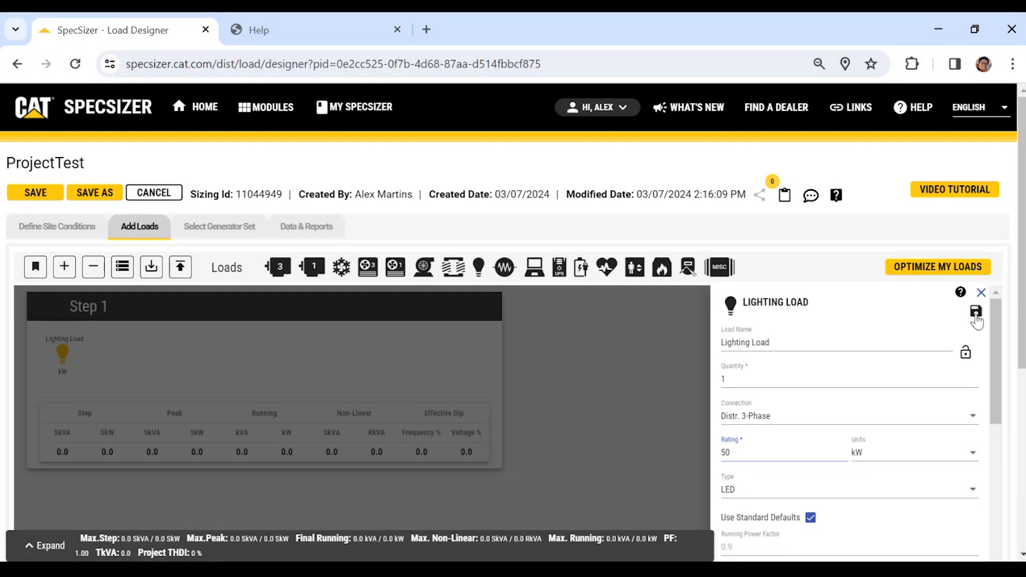
pyautogui.scroll(-5, 908, 416)
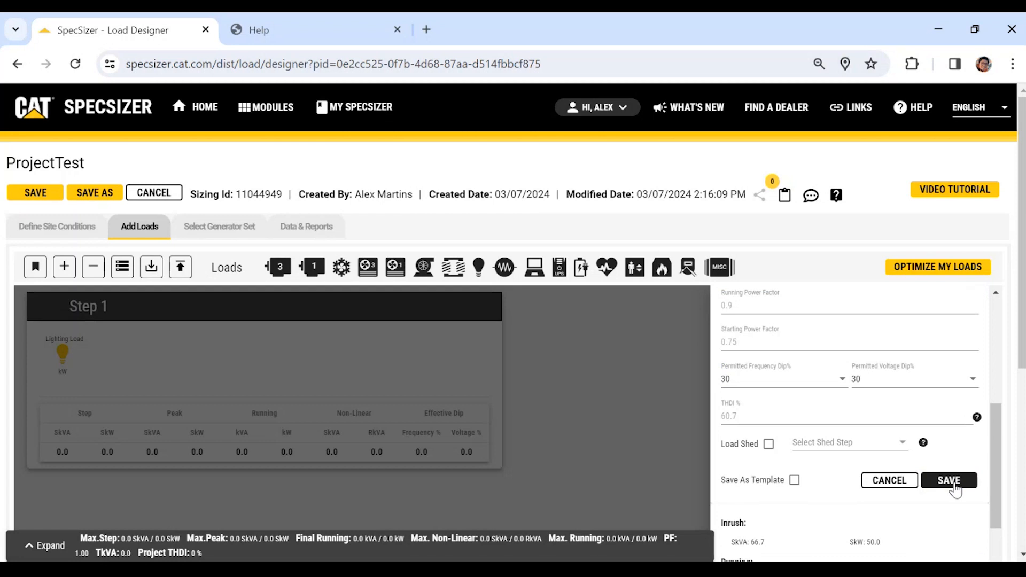
pyautogui.click(949, 481)
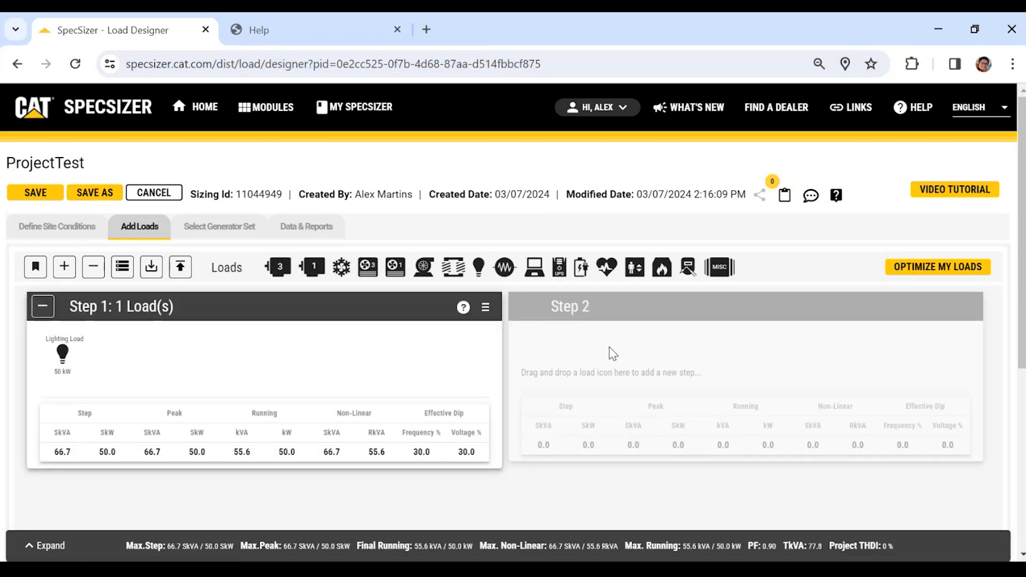
# Add an office equipment load of 100 kW as Step 2 and save it.
pyautogui.moveTo(535, 268); pyautogui.dragTo(555, 357)
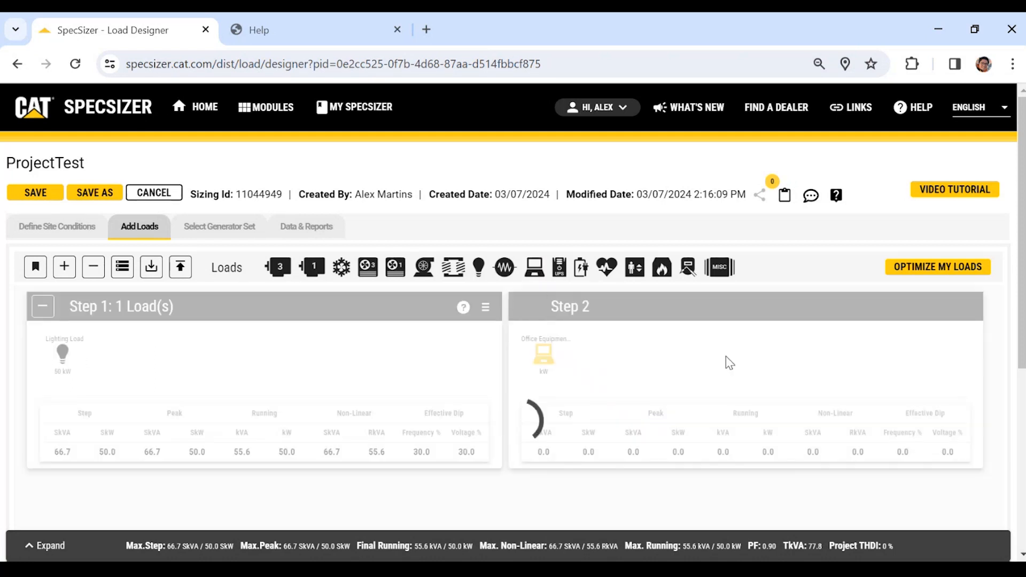
pyautogui.scroll(-2, 772, 396)
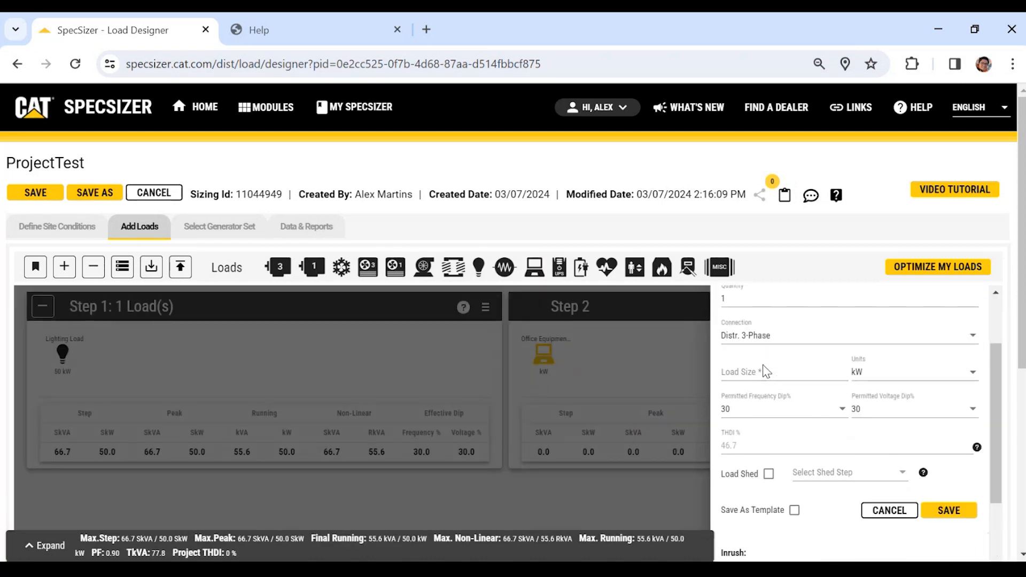
pyautogui.click(744, 451)
pyautogui.write('100')
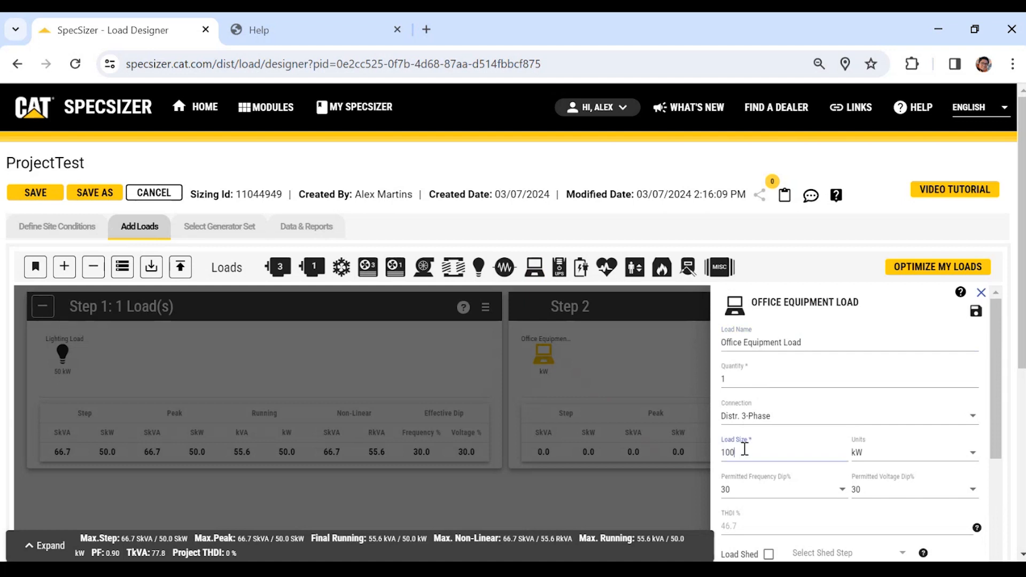
pyautogui.click(973, 314)
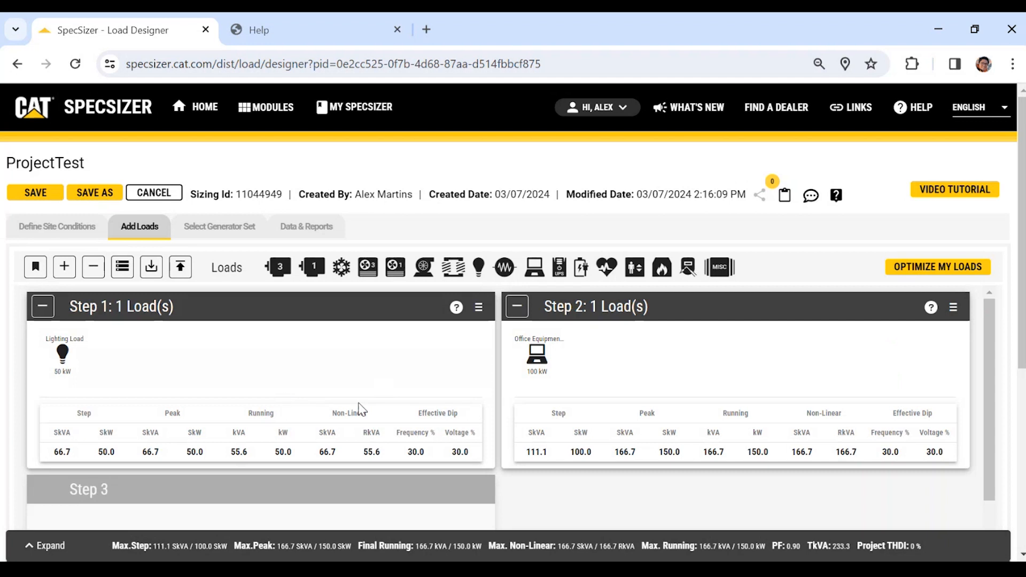
pyautogui.scroll(-2, 515, 389)
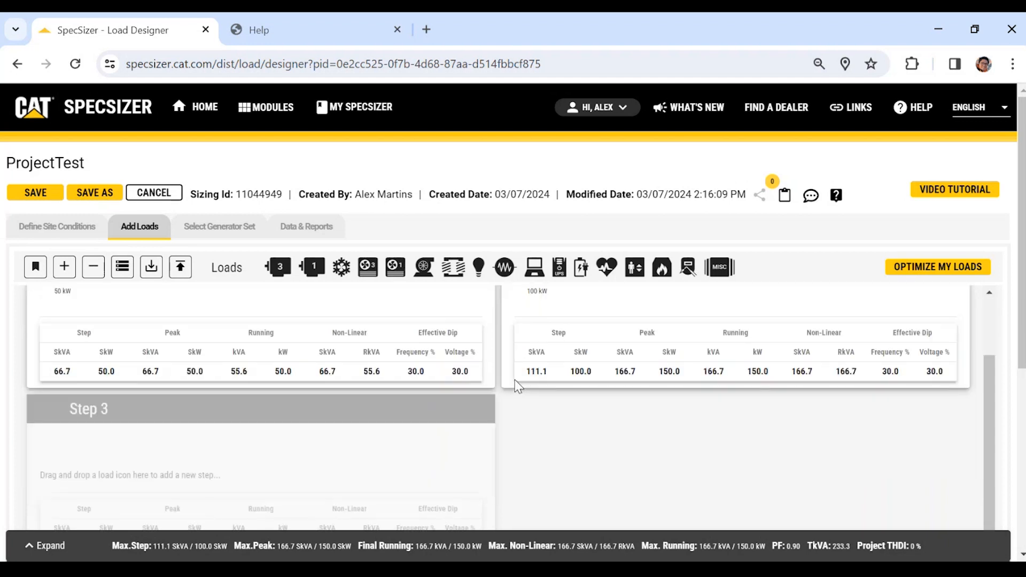
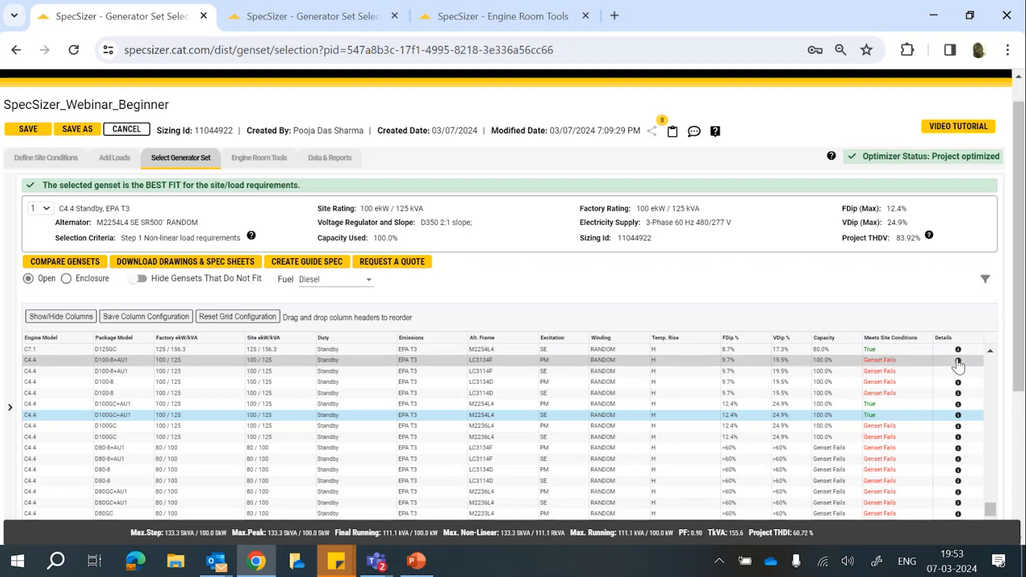
# Select the 125 ekW C7.1 D125GC genset with SE excitation in place of the best-fit model.
pyautogui.click(990, 352)
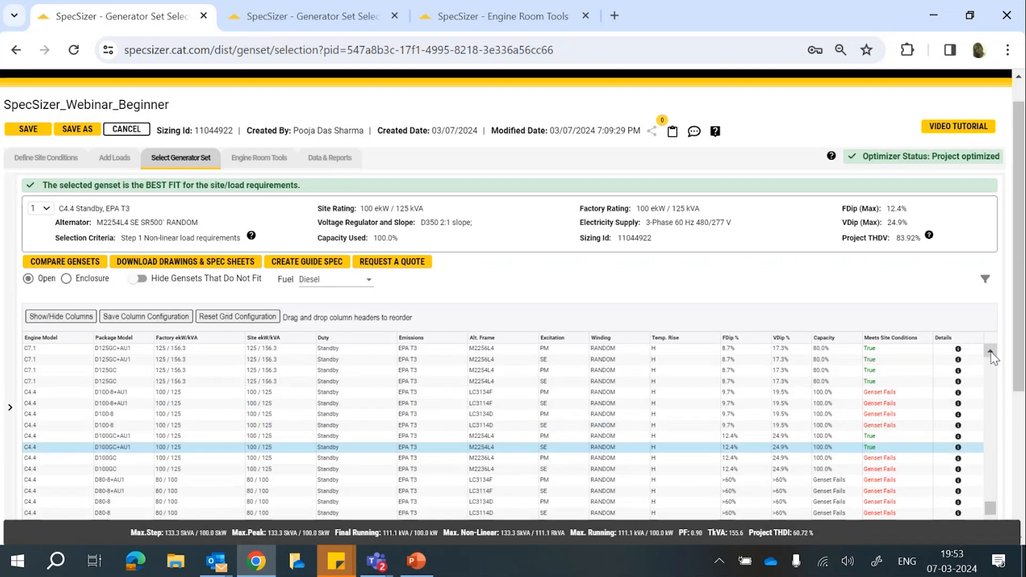
pyautogui.click(990, 351)
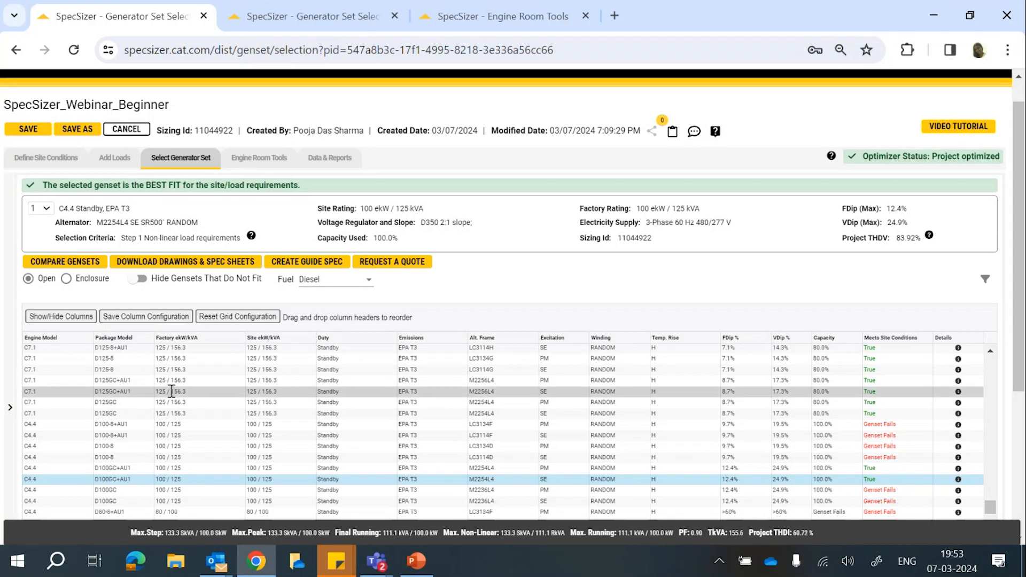
pyautogui.click(145, 415)
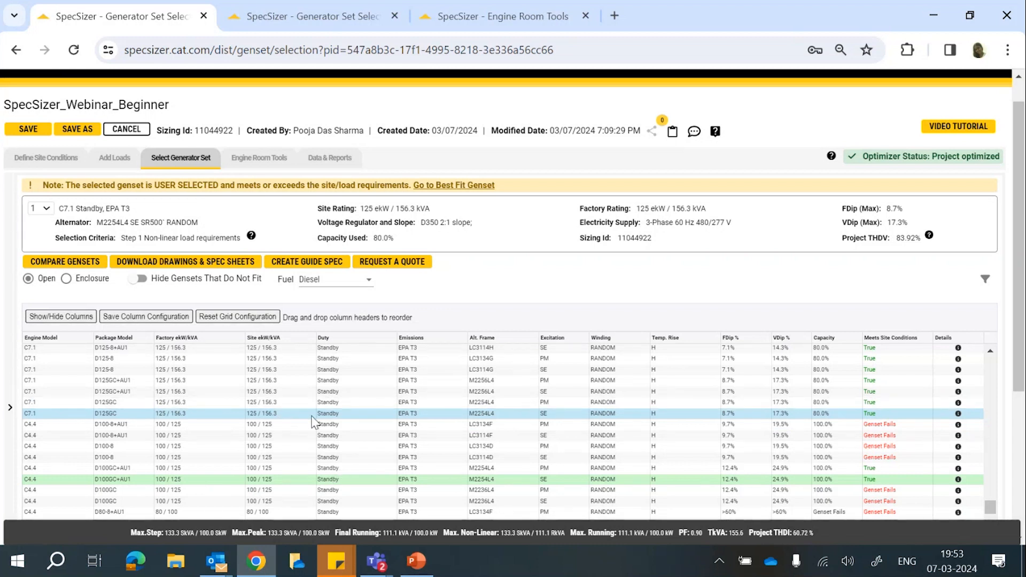
# Show the Alt. Efficiency column in the genset grid and hide the Temp. Rise column.
pyautogui.moveTo(1019, 251); pyautogui.dragTo(1019, 274)
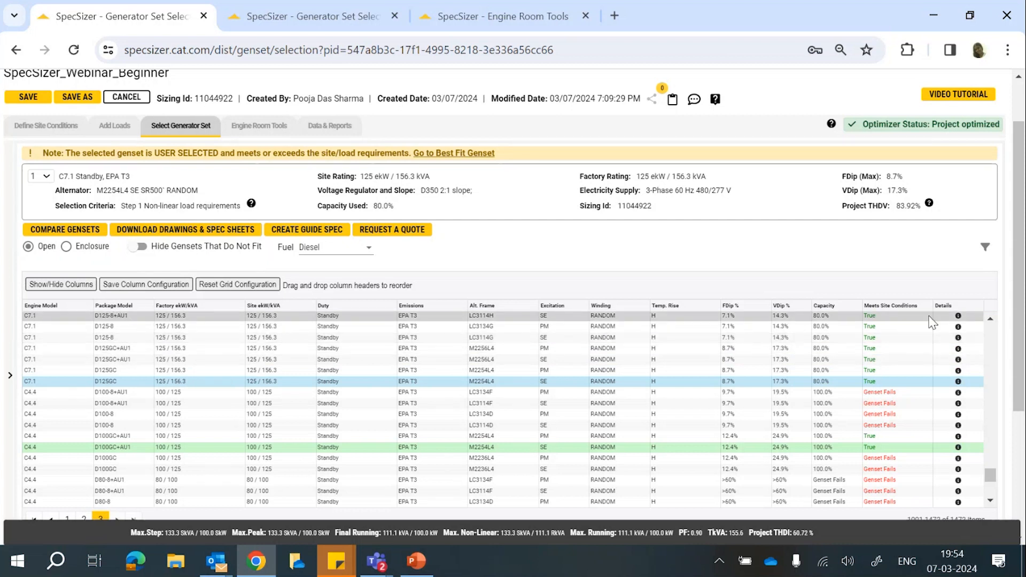
pyautogui.click(51, 287)
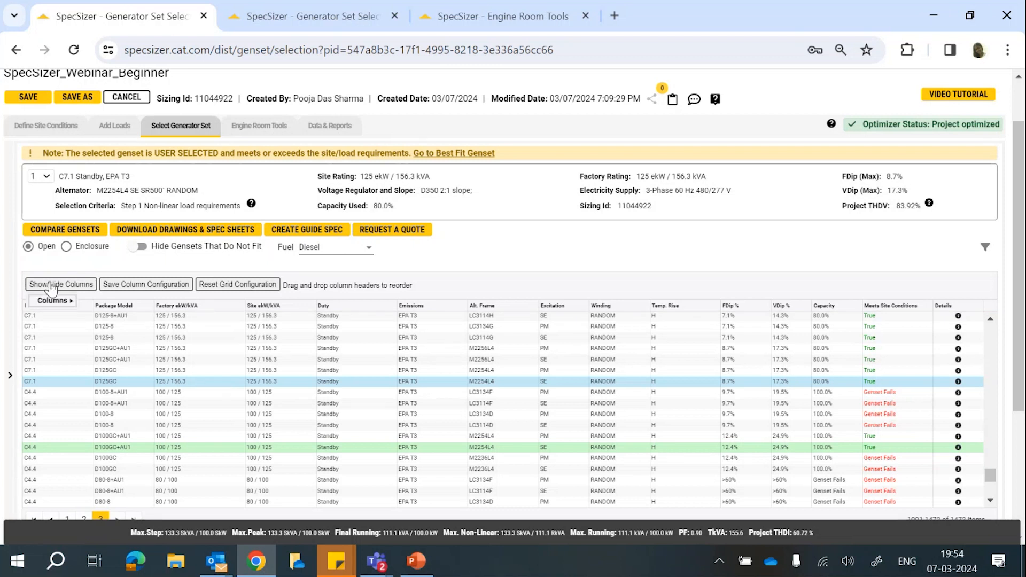
pyautogui.moveTo(60, 304)
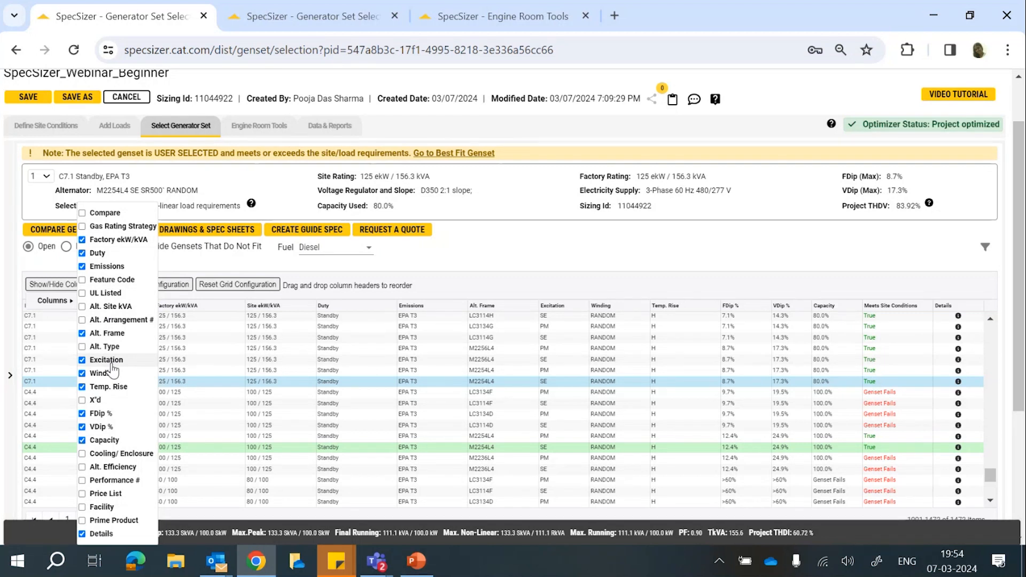
pyautogui.click(105, 469)
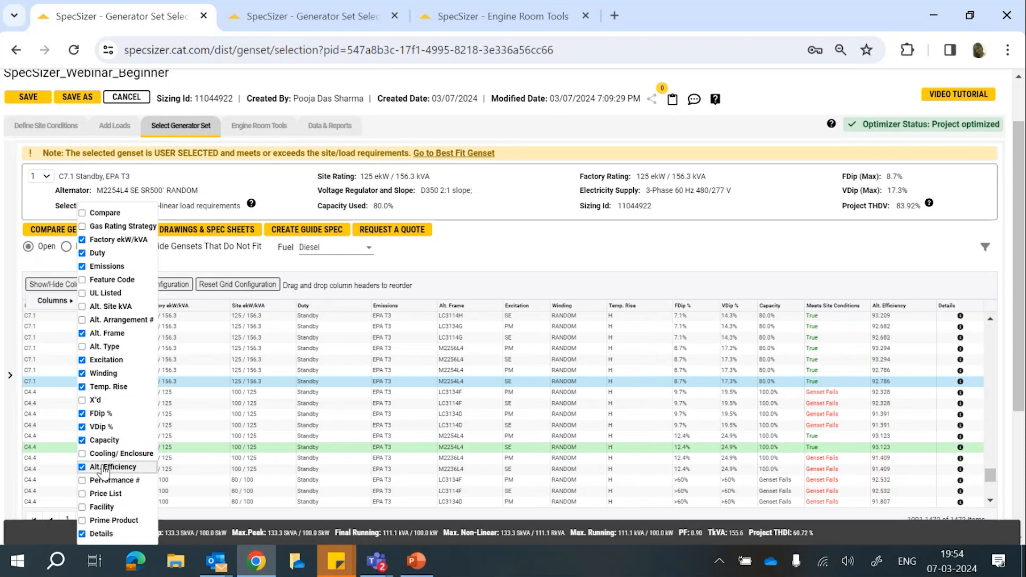
pyautogui.click(83, 387)
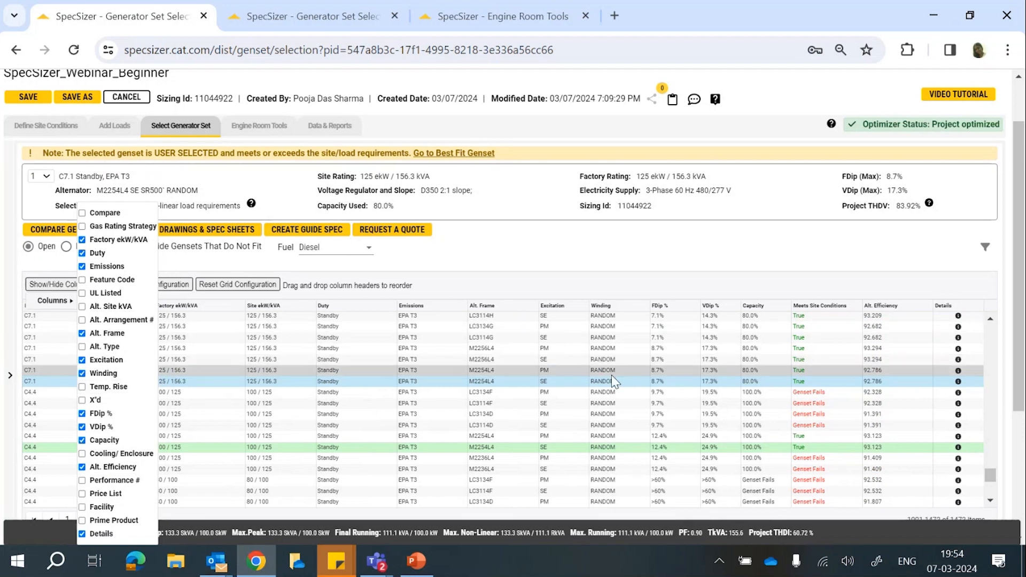
pyautogui.click(510, 258)
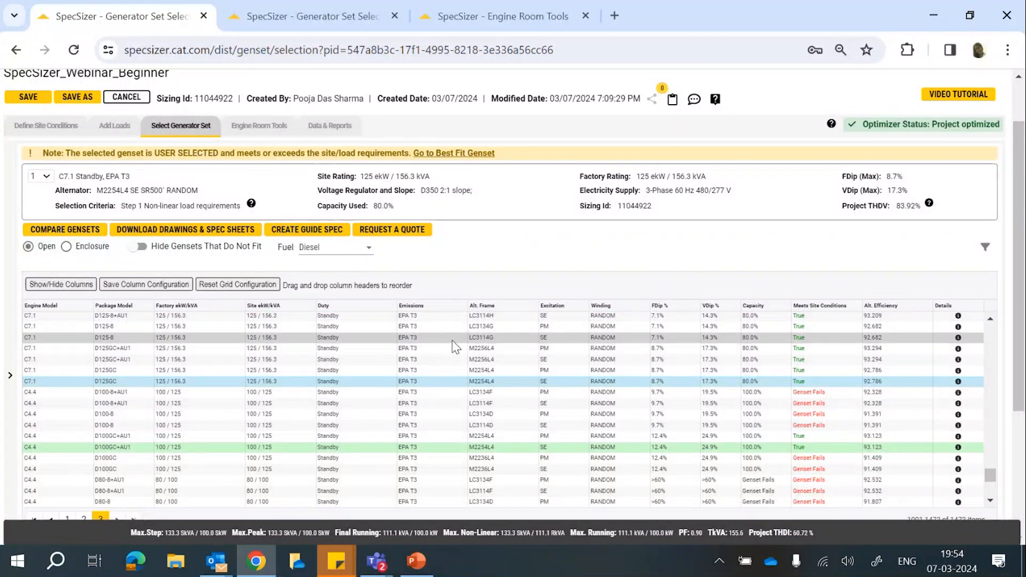
# Reorder the grid so Winding precedes Alt. Frame and FDip % follows Capacity.
pyautogui.moveTo(608, 305); pyautogui.dragTo(533, 301)
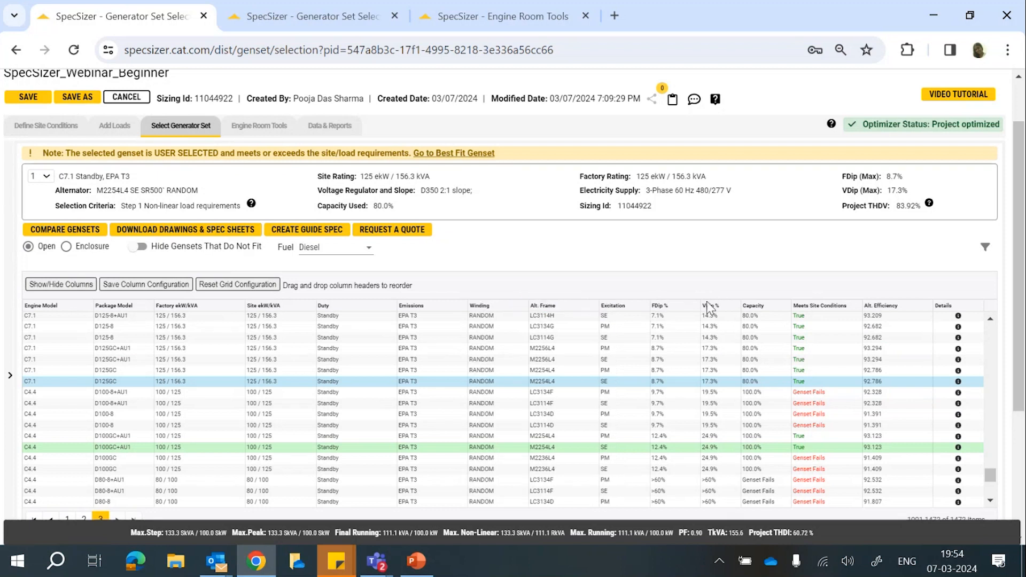
pyautogui.moveTo(711, 303); pyautogui.dragTo(652, 303)
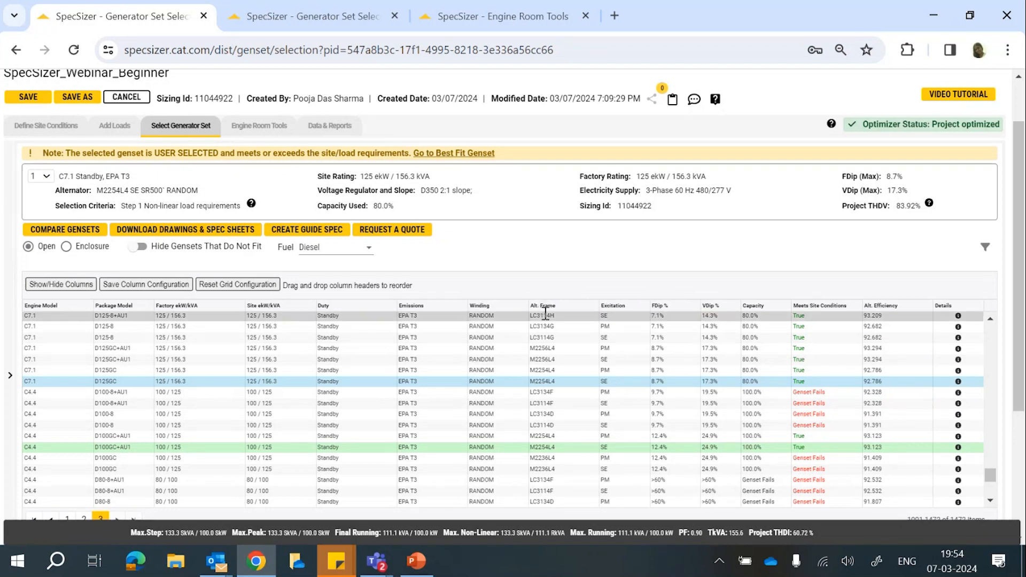
pyautogui.moveTo(715, 303); pyautogui.dragTo(775, 305)
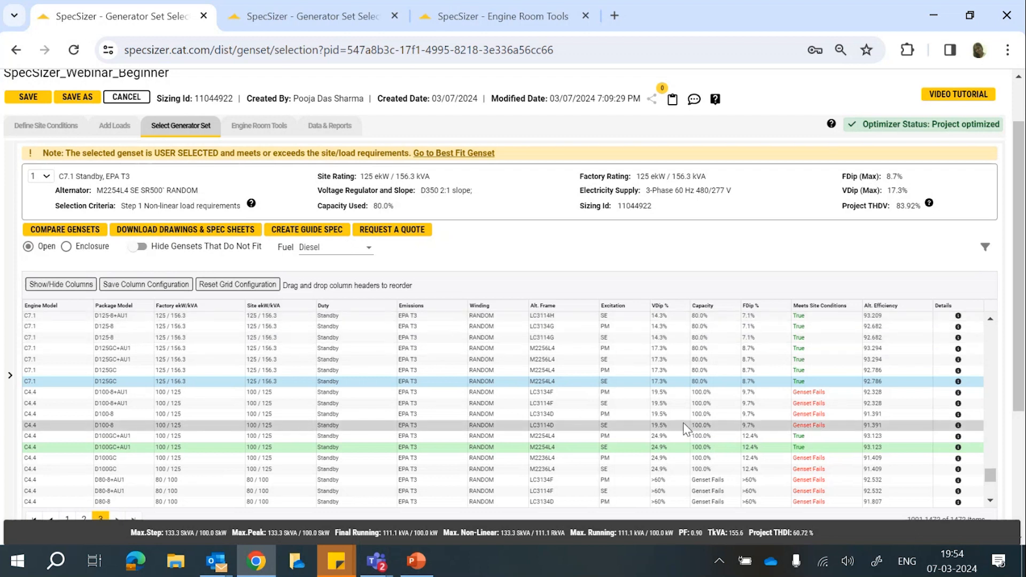
# Save the column configuration and reset the genset grid to its default layout.
pyautogui.click(136, 289)
pyautogui.click(230, 286)
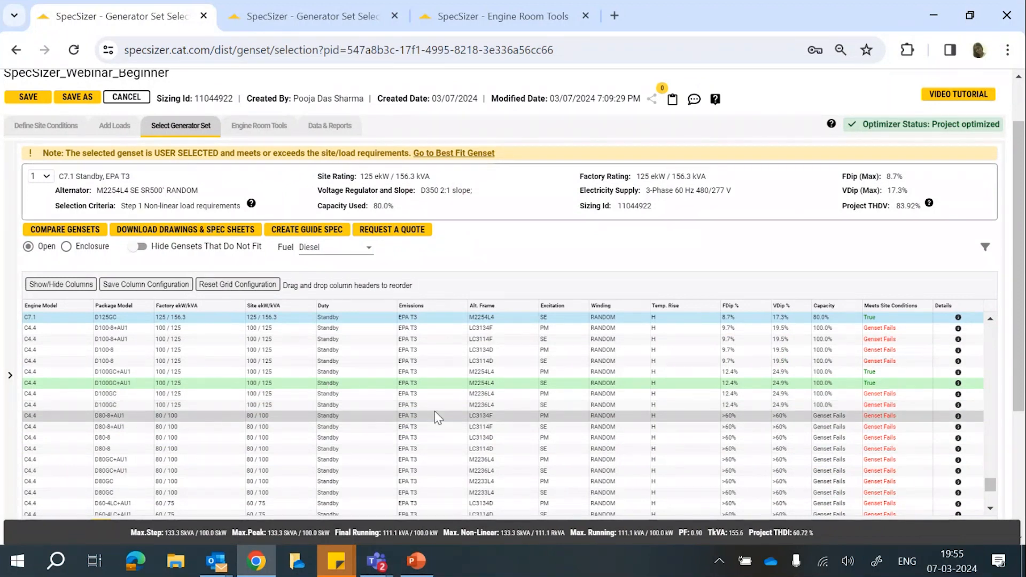
# Filter the genset list to Only UL Listed models.
pyautogui.click(984, 248)
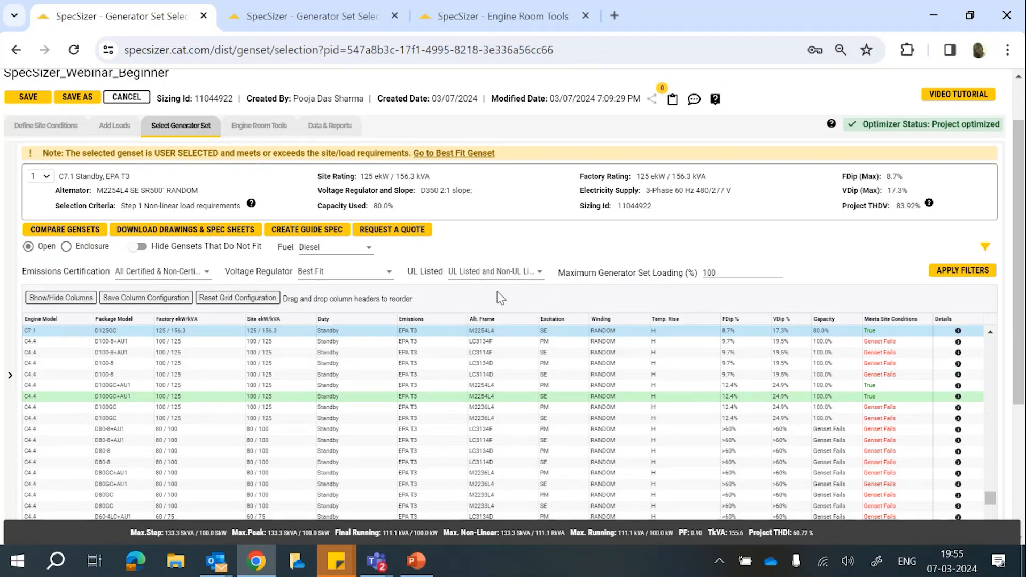
pyautogui.click(491, 271)
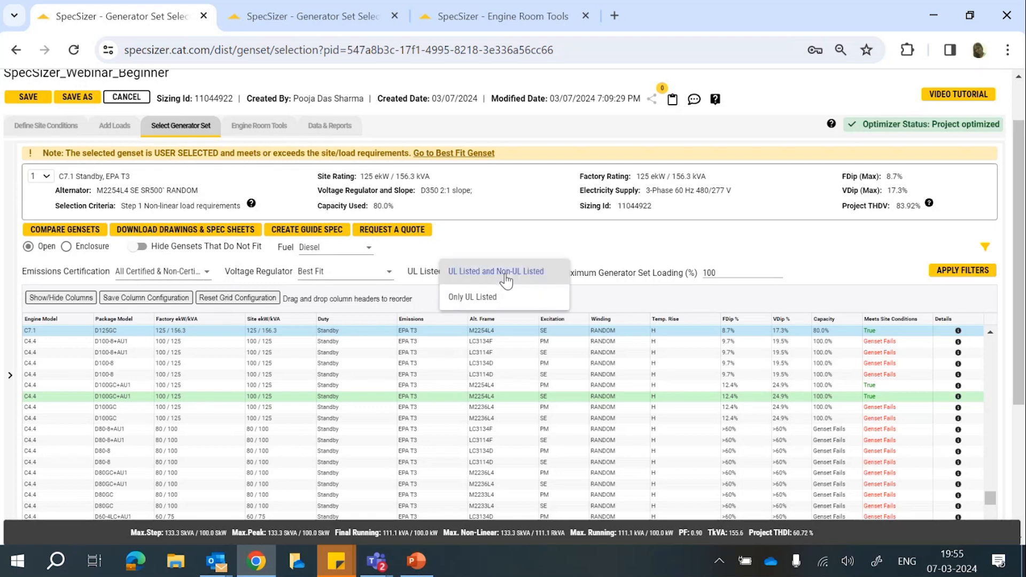
pyautogui.click(473, 298)
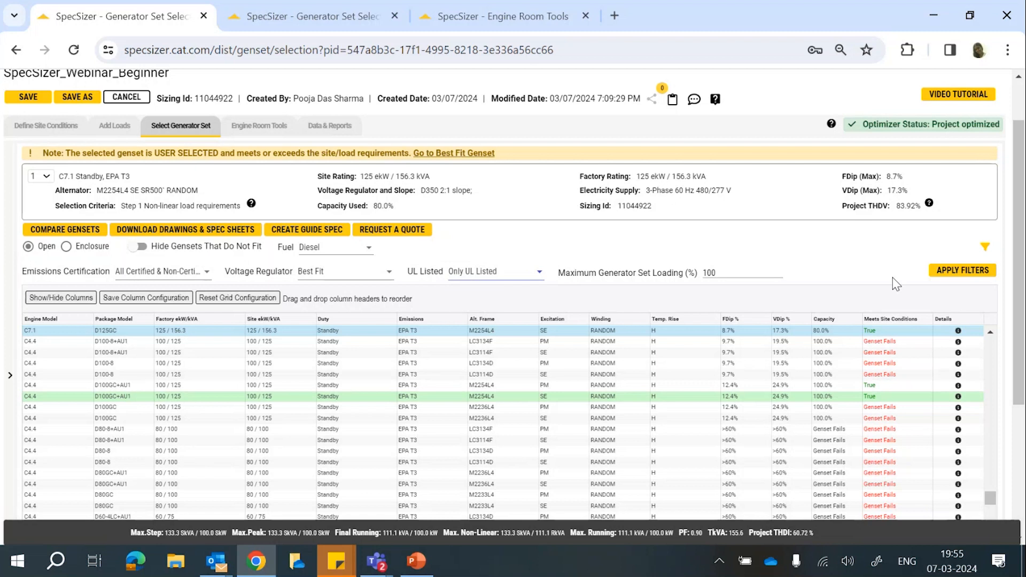
pyautogui.click(945, 270)
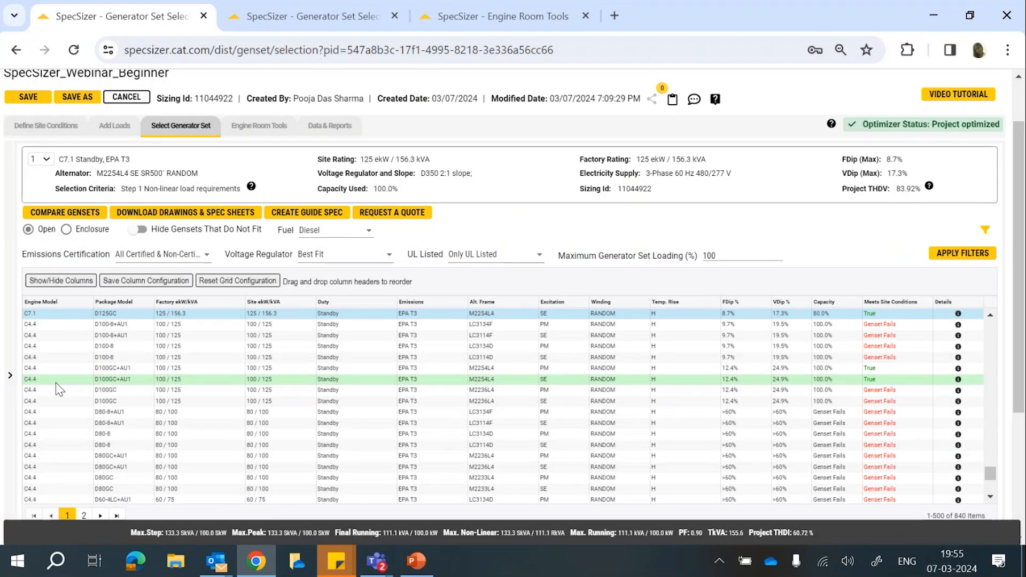
# Examine the additional generator set filters, including winding type, excitation and maximum temperature rise.
pyautogui.click(9, 377)
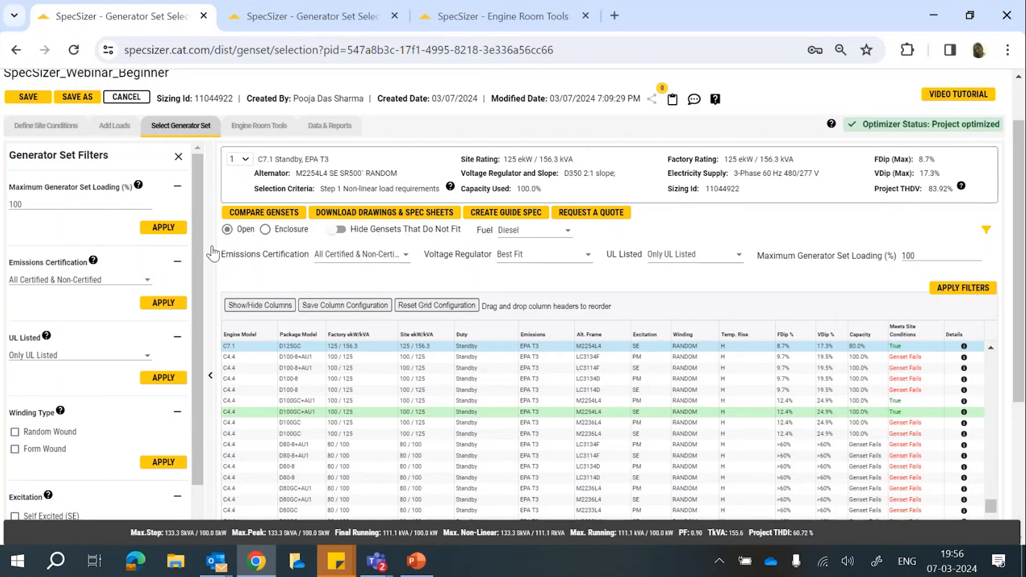
pyautogui.scroll(-2, 197, 294)
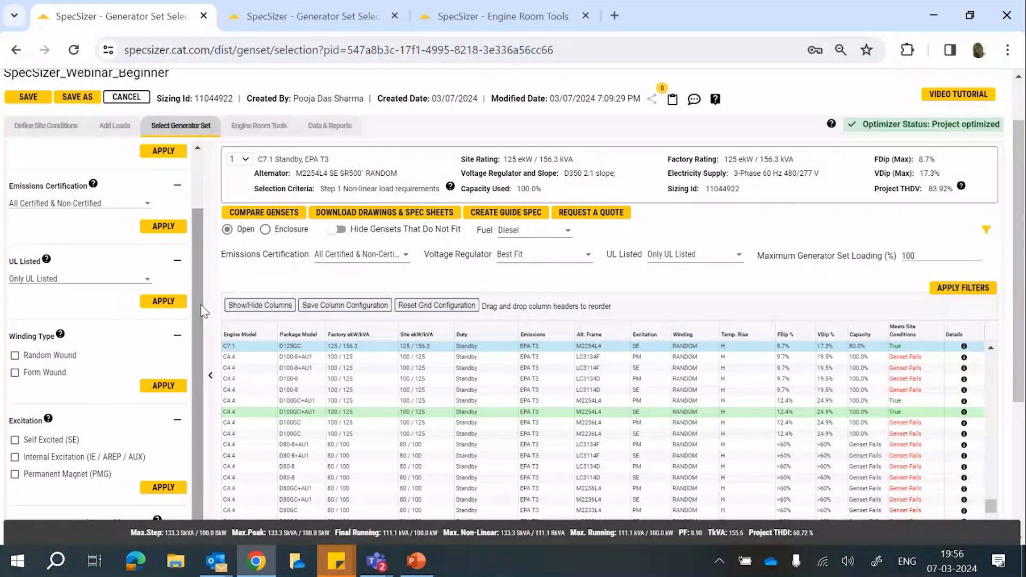
pyautogui.scroll(-2, 203, 312)
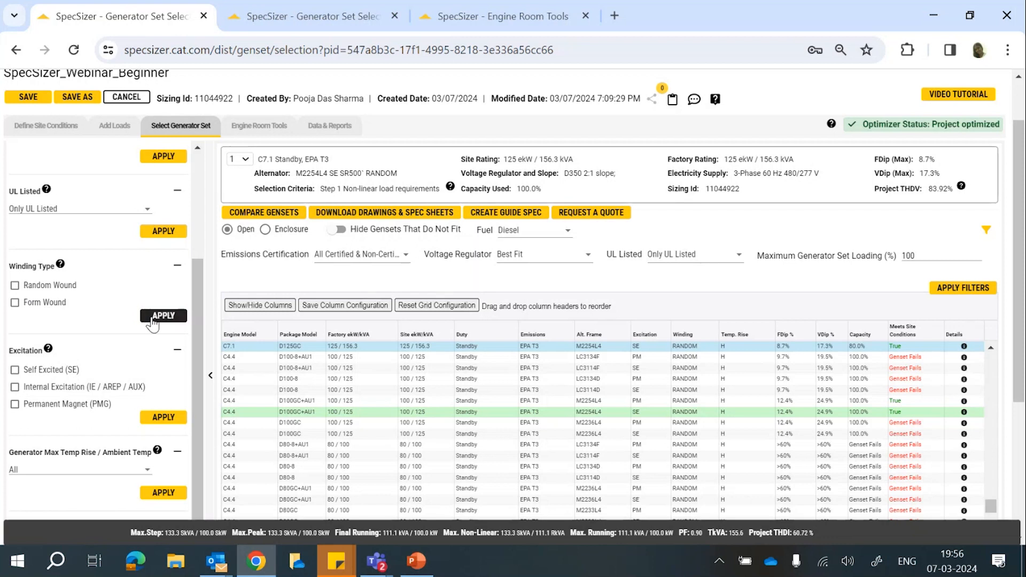
pyautogui.click(210, 377)
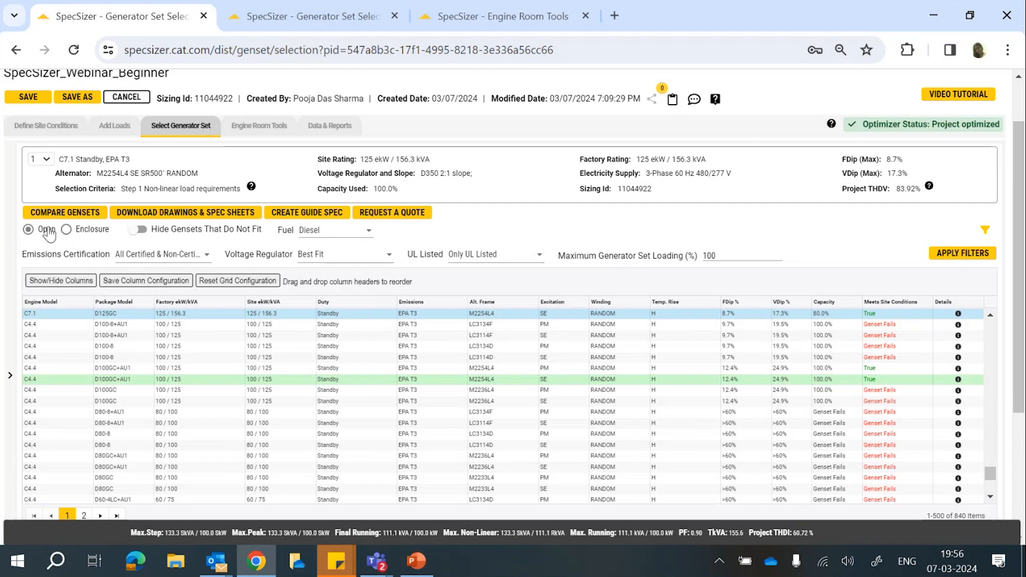
# Switch the genset list from open to enclosure packages and look through the models.
pyautogui.click(28, 229)
pyautogui.click(66, 231)
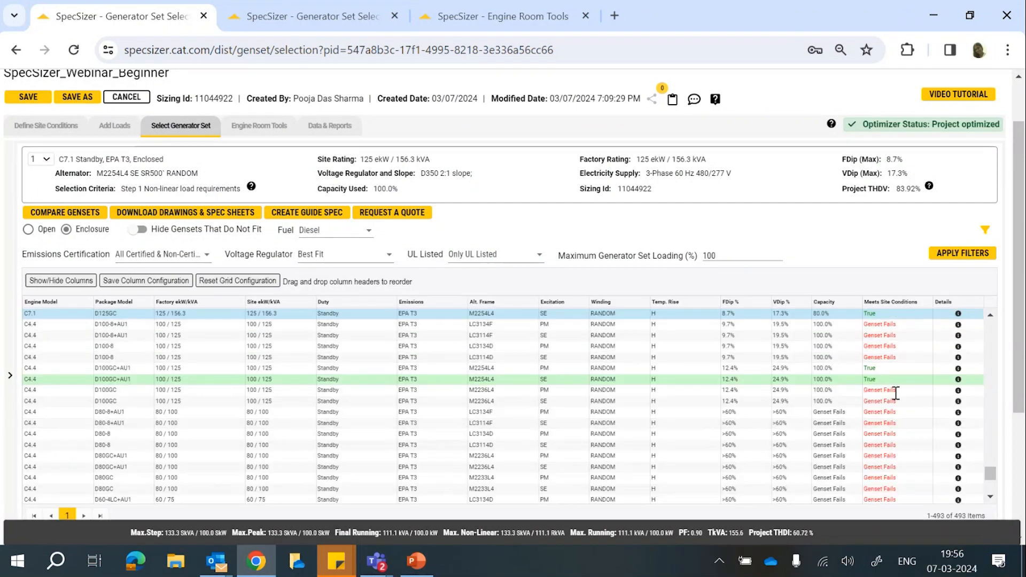
pyautogui.scroll(3, 823, 385)
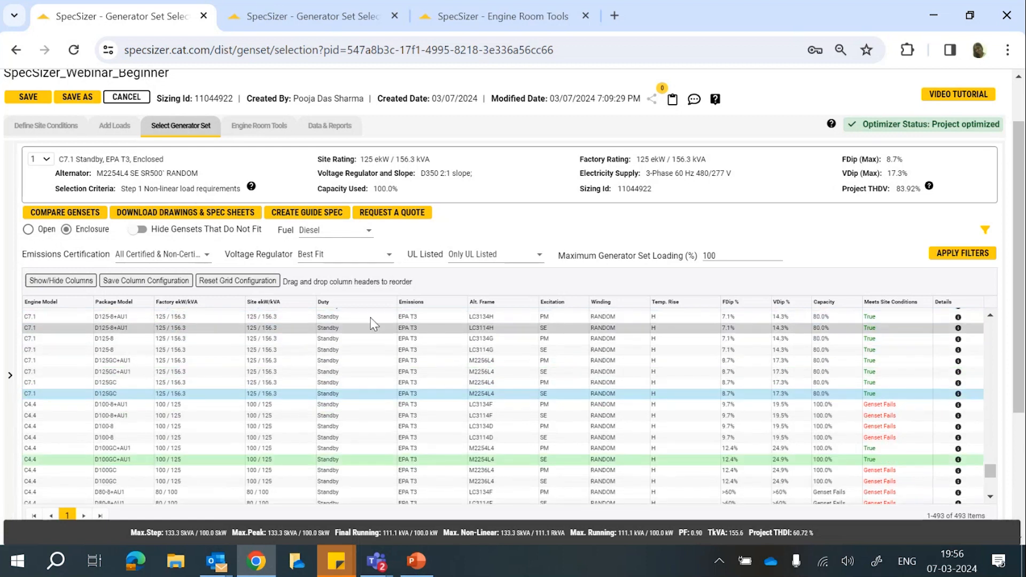
# Hide the gensets that do not fit and set the package type to Open.
pyautogui.click(138, 229)
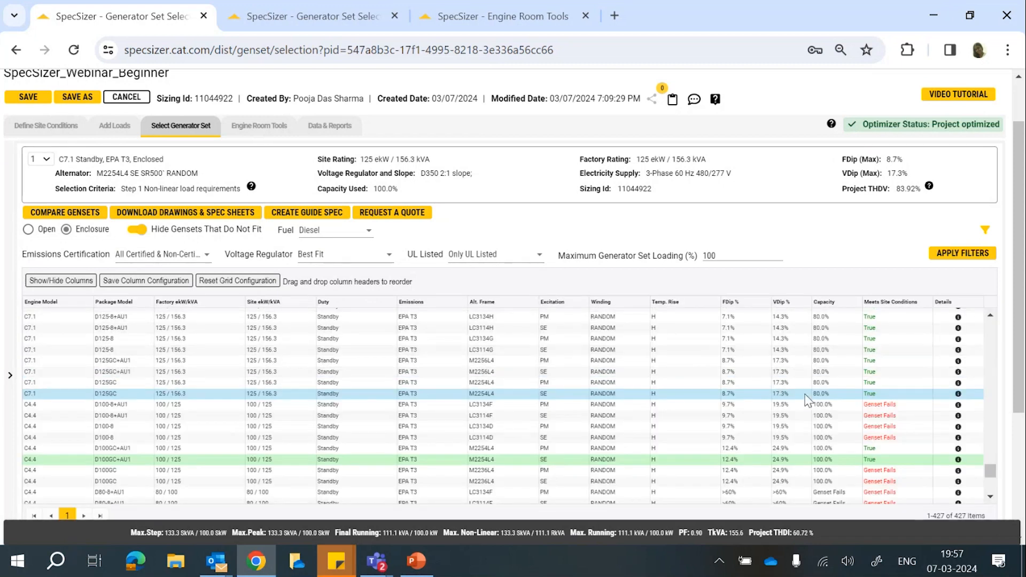
pyautogui.click(27, 229)
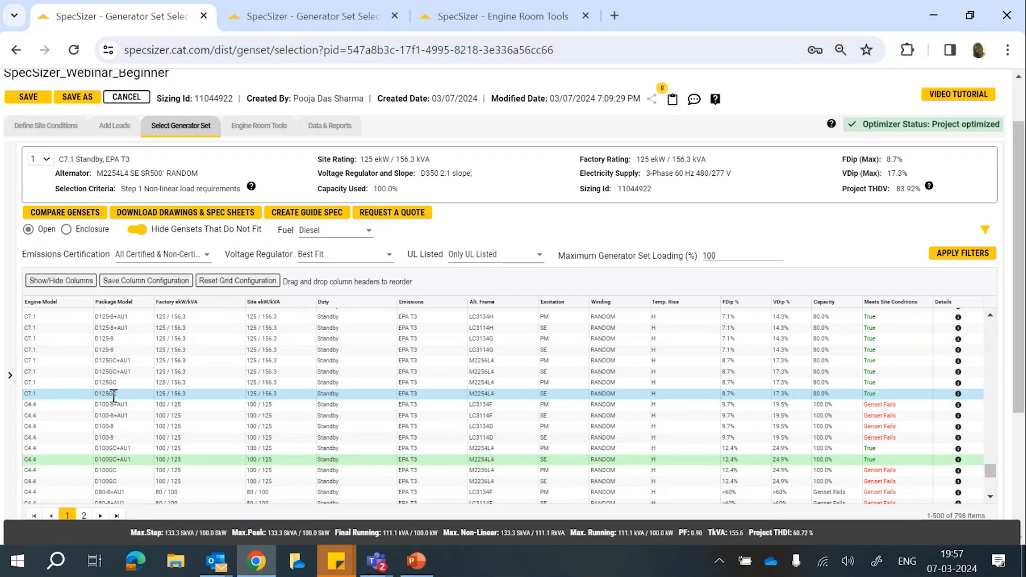
# Calculate the fuel tank size for 24 running hours with the engine room tools and preview its printout without saving.
pyautogui.click(262, 127)
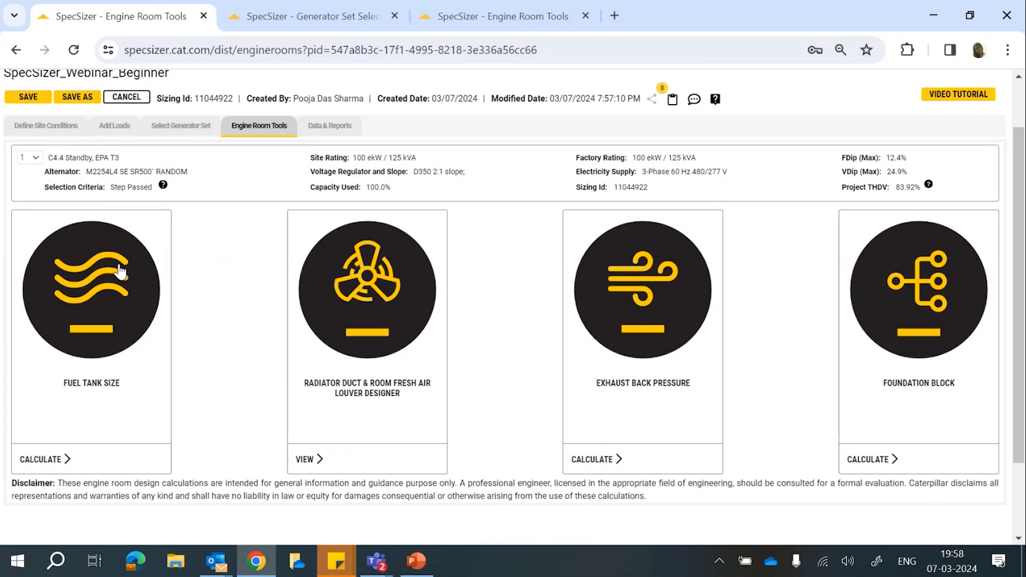
pyautogui.click(118, 327)
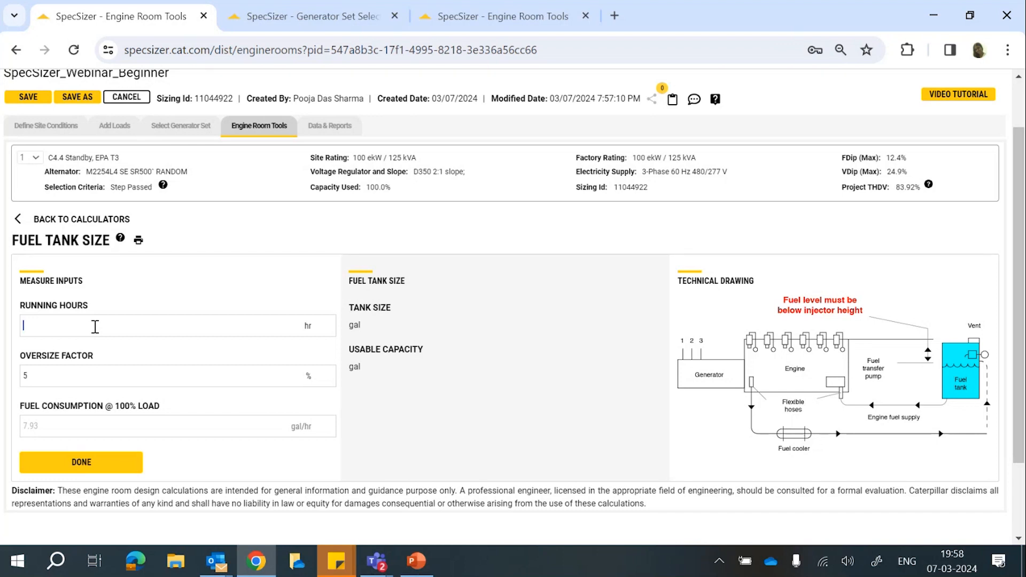
pyautogui.write('24')
pyautogui.click(139, 242)
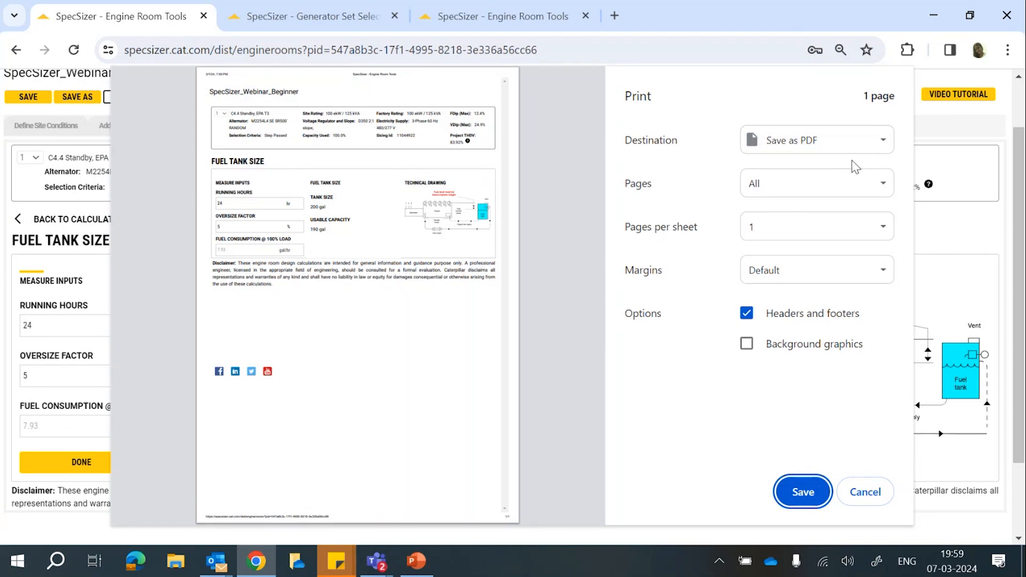
pyautogui.click(876, 492)
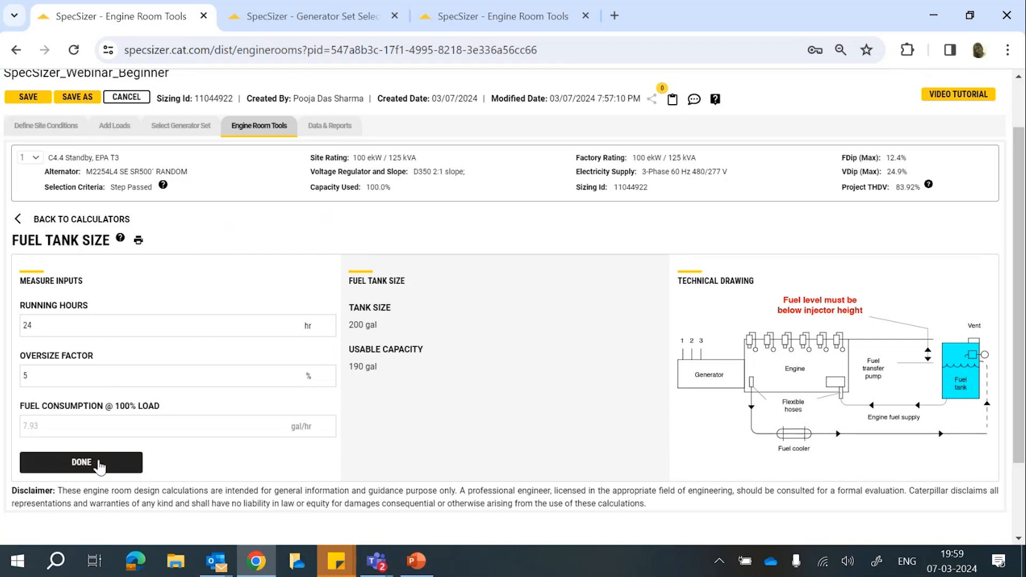
# Review the radiator duct and room fresh air louver inputs and results, then return to the calculators.
pyautogui.click(84, 220)
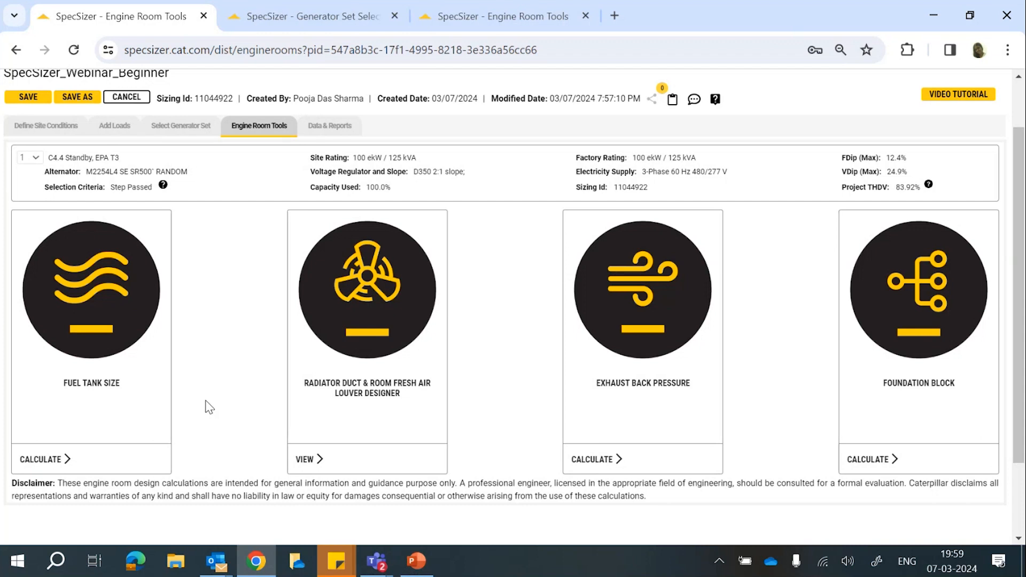
pyautogui.click(360, 406)
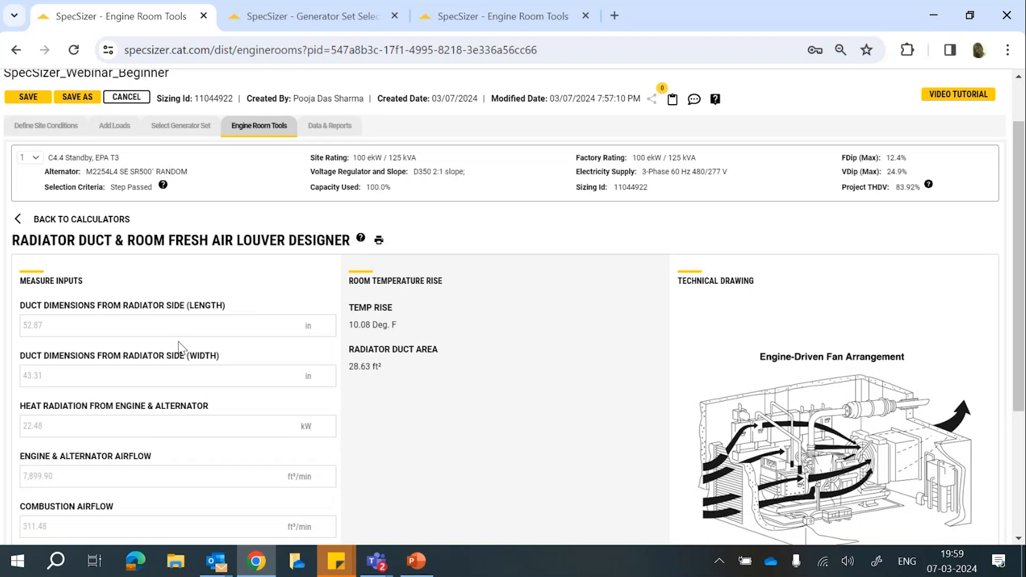
pyautogui.scroll(-1, 414, 373)
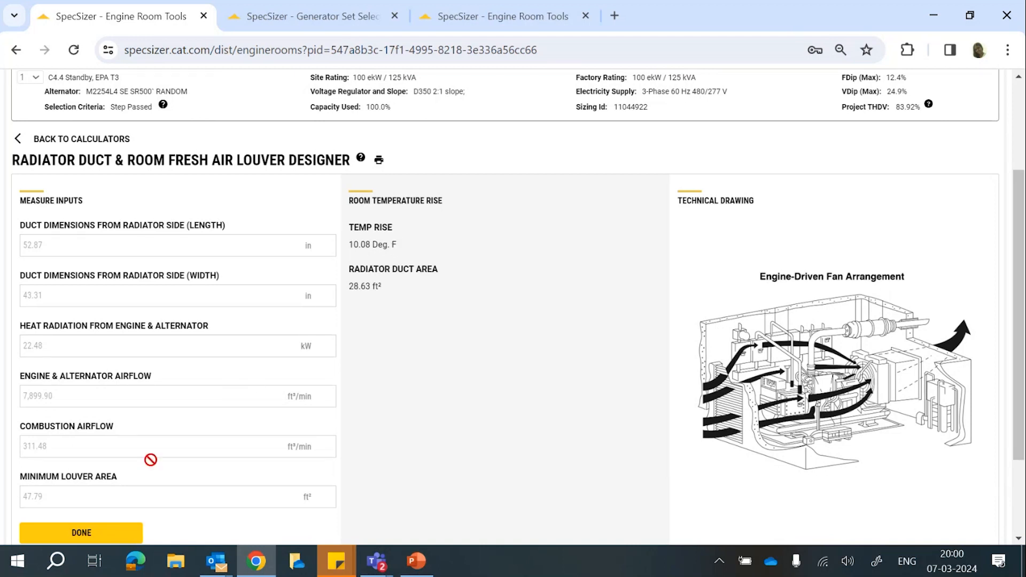
pyautogui.click(119, 534)
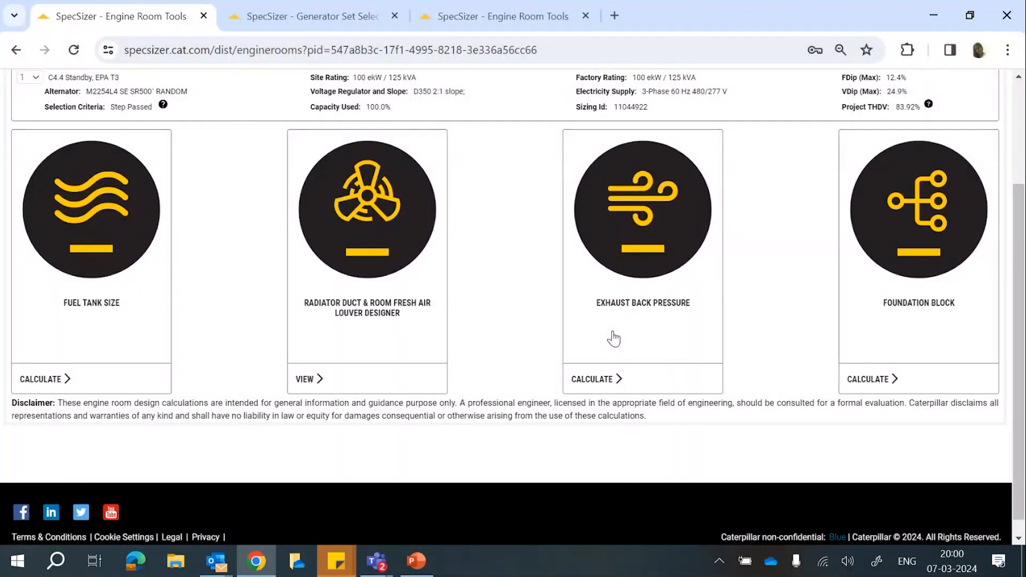
# Calculate the exhaust back pressure for 10 ft of straight pipe, one 90-degree long radius elbow and one 90-degree short radius elbow.
pyautogui.click(634, 330)
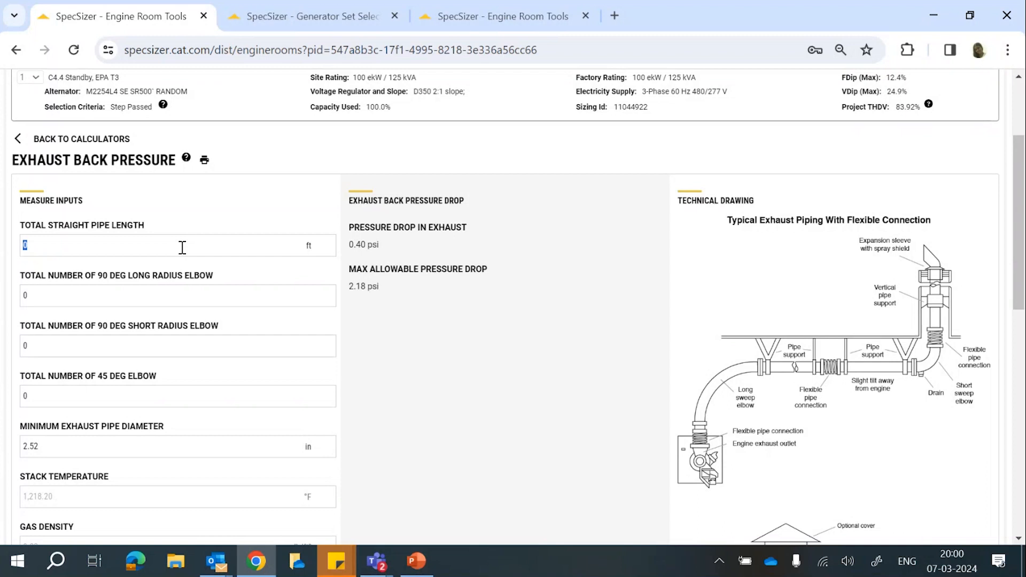
pyautogui.press('BackSpace')
pyautogui.write('10')
pyautogui.doubleClick(50, 298)
pyautogui.press('BackSpace')
pyautogui.write('1')
pyautogui.click(38, 346)
pyautogui.press('BackSpace')
pyautogui.write('1')
pyautogui.scroll(-1, 107, 355)
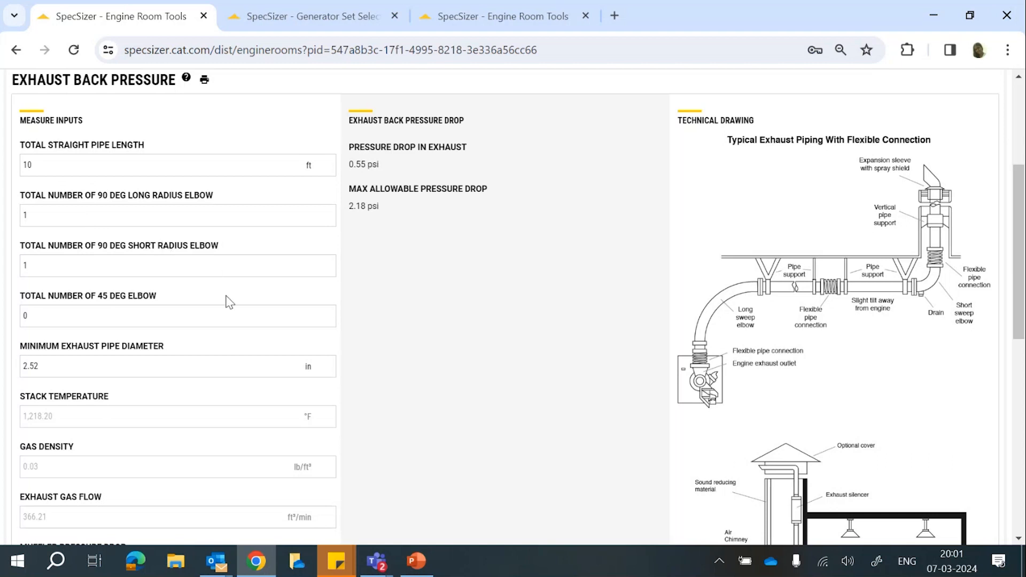
pyautogui.scroll(-1, 251, 305)
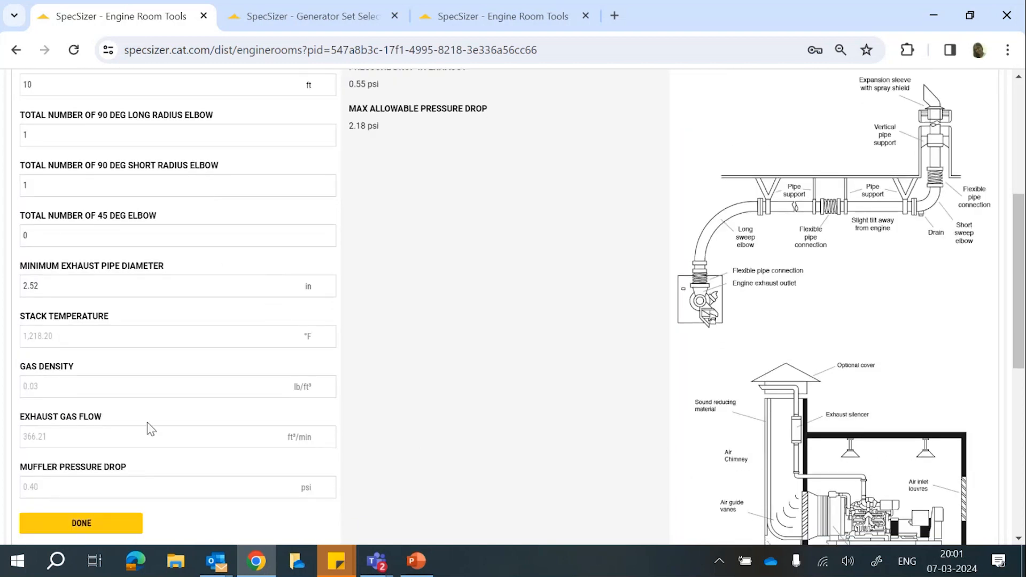
pyautogui.click(81, 525)
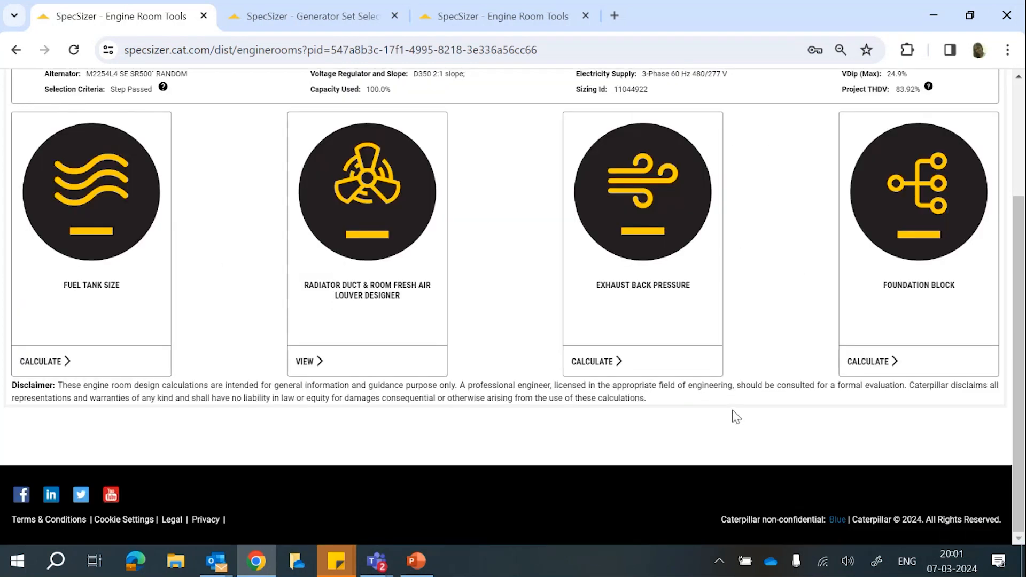
# Calculate the foundation block dimensions with a concrete density of 136 lb/ft³.
pyautogui.click(930, 291)
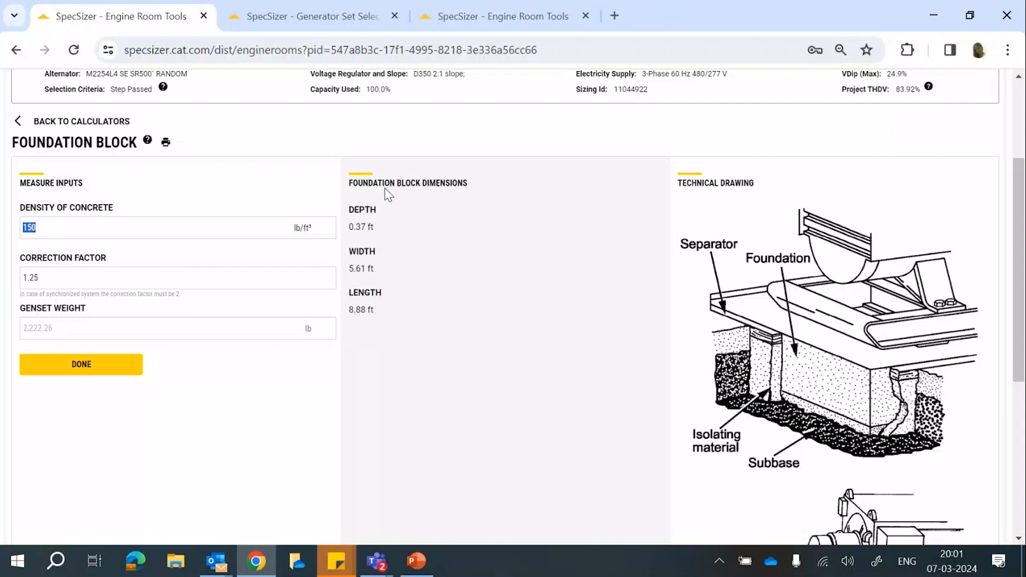
pyautogui.click(79, 231)
pyautogui.press('BackSpace')
pyautogui.press('BackSpace')
pyautogui.press('BackSpace')
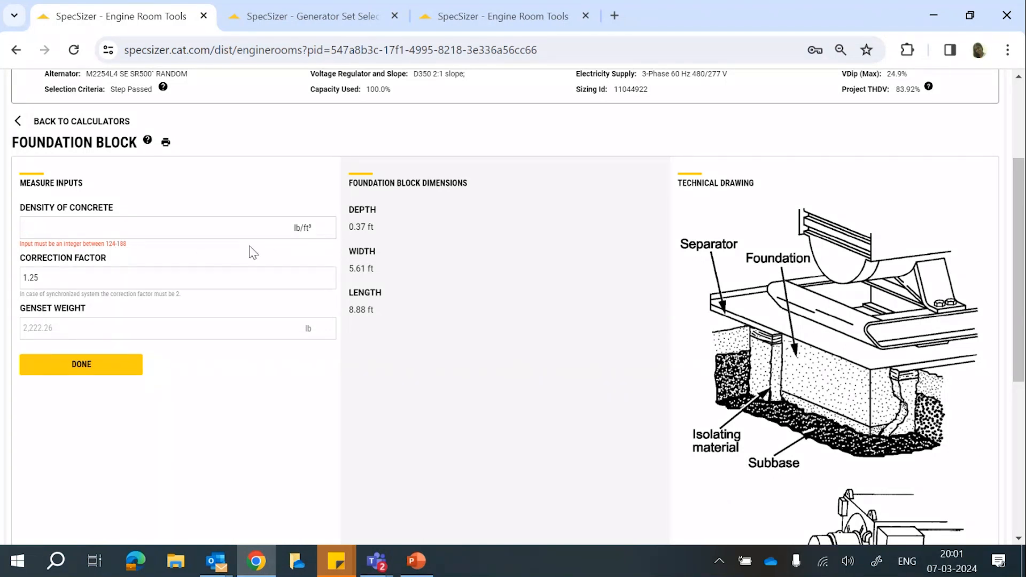
pyautogui.write('136')
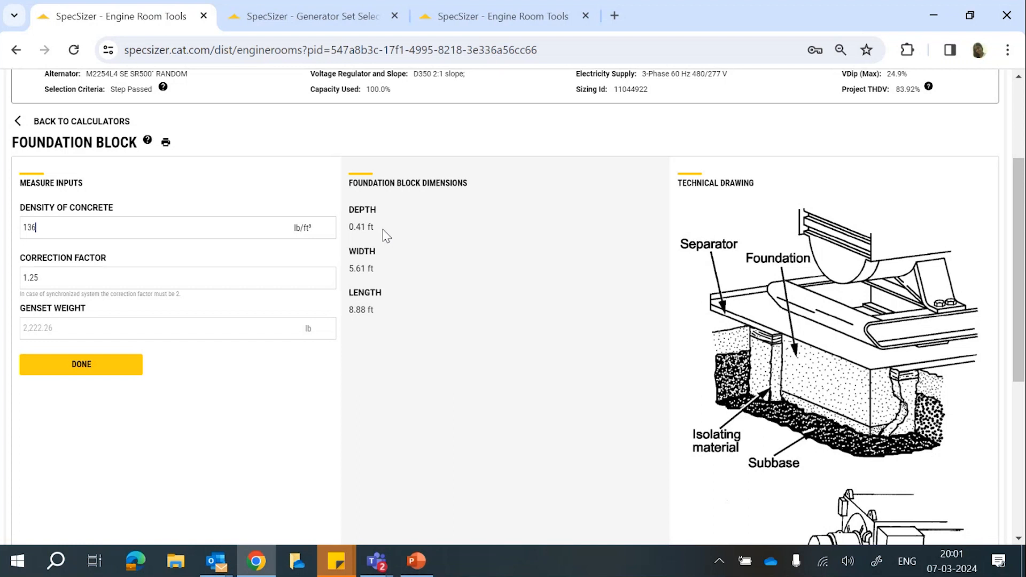
pyautogui.click(82, 365)
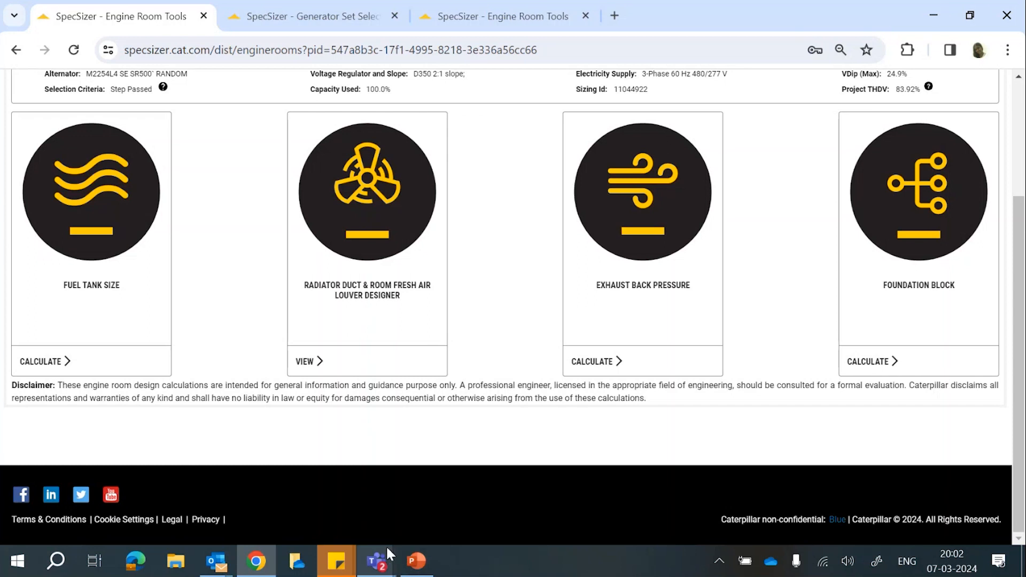
# End the slide show and switch to Chrome to open the SpecSizer project report for L_KP240306-2.
pyautogui.moveTo(385, 545)
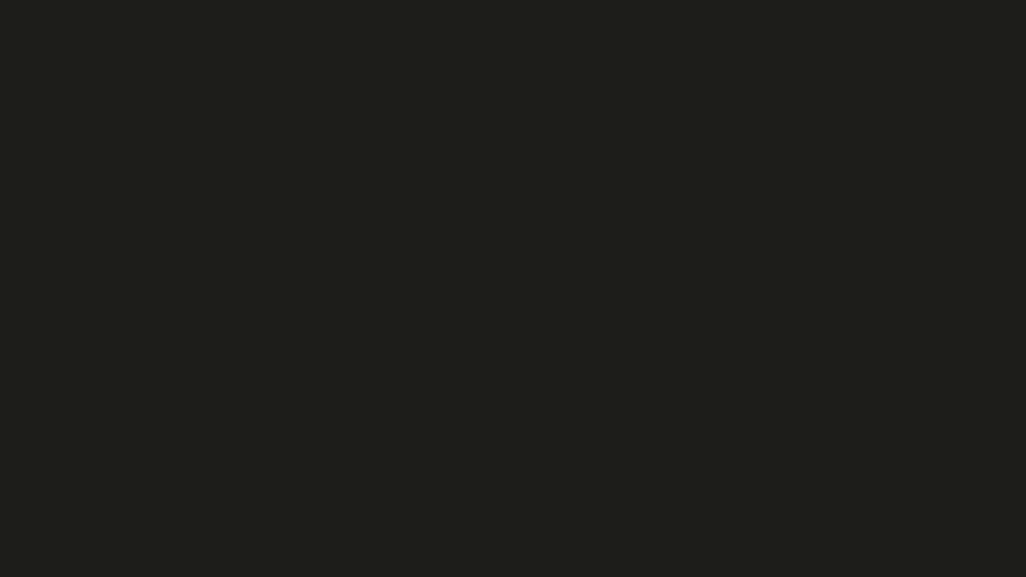
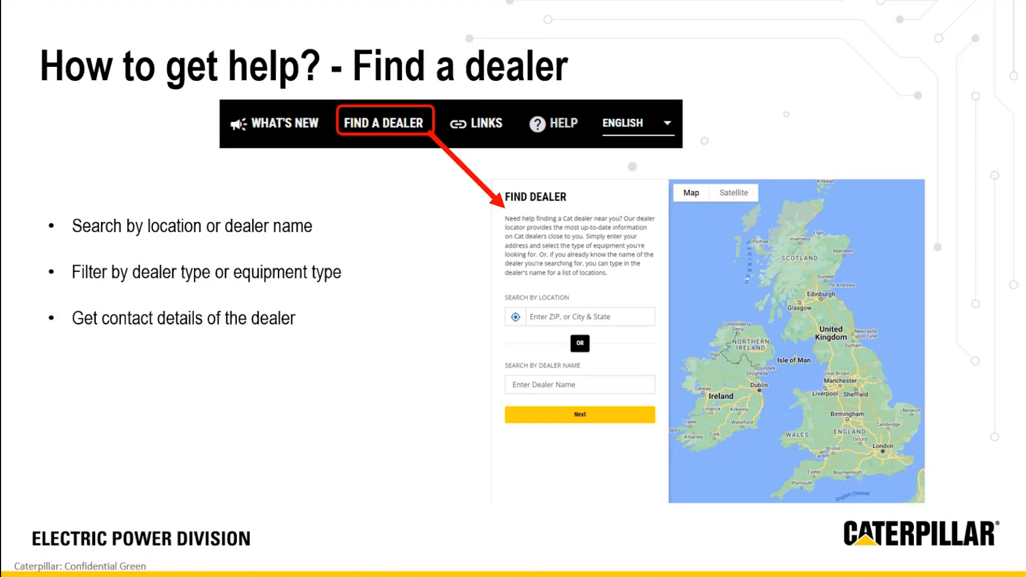
pyautogui.press('Escape')
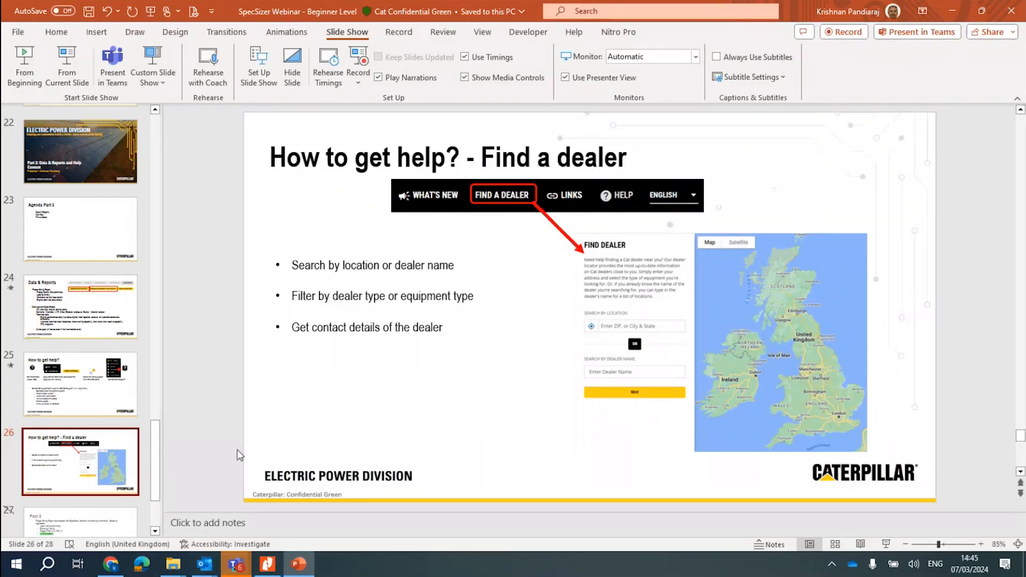
pyautogui.click(110, 563)
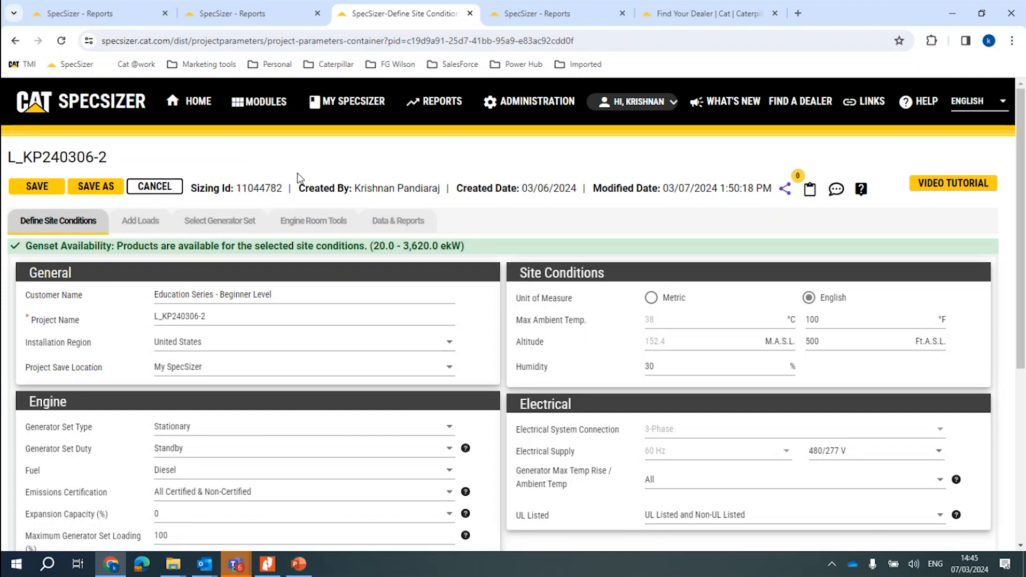
pyautogui.click(120, 20)
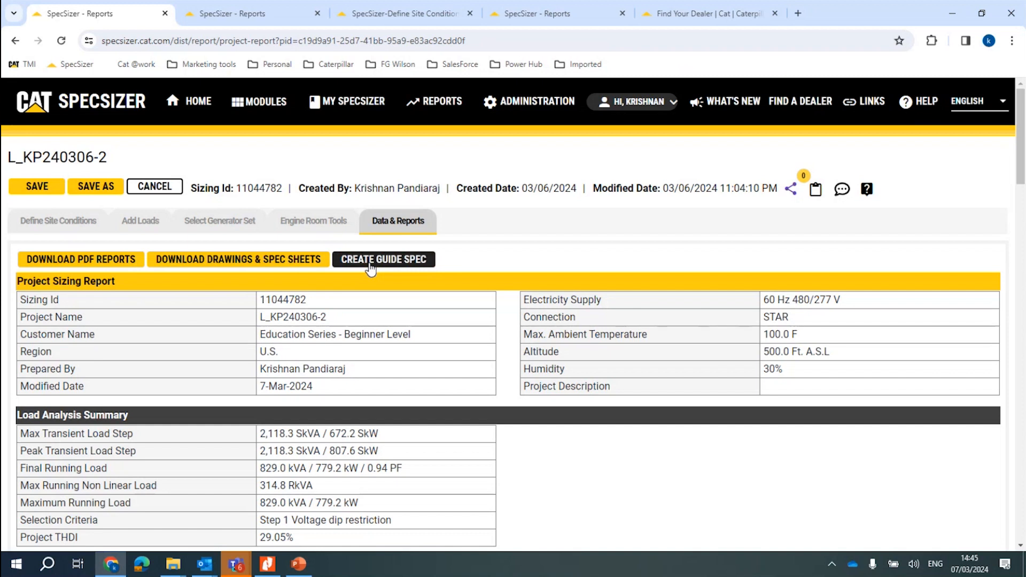
# Examine the project sizing report's load analysis summary, including transient load steps, final running load, non-linear load and project THDI.
pyautogui.scroll(-2, 371, 268)
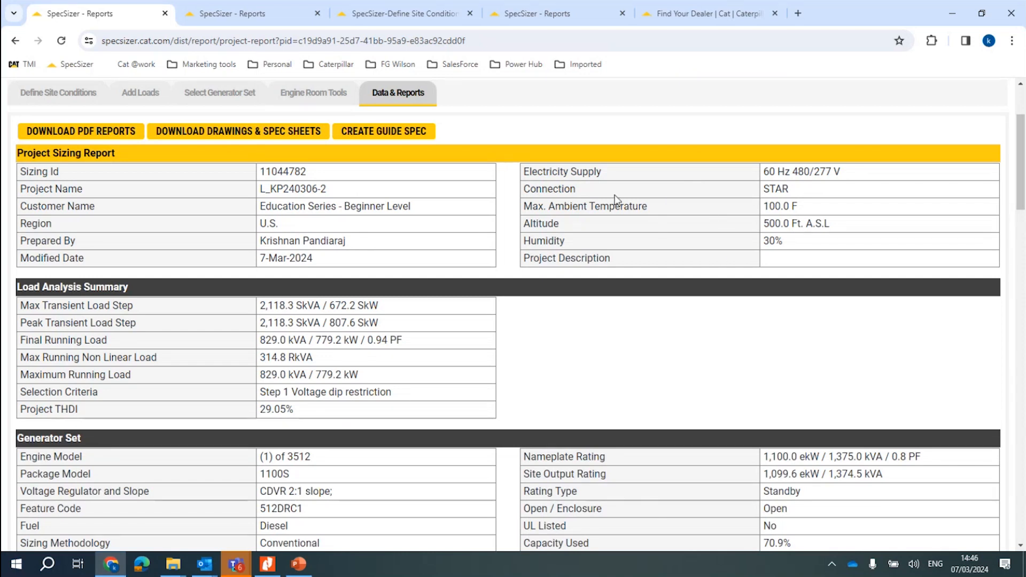
pyautogui.scroll(-1, 670, 240)
pyautogui.scroll(-3, 659, 242)
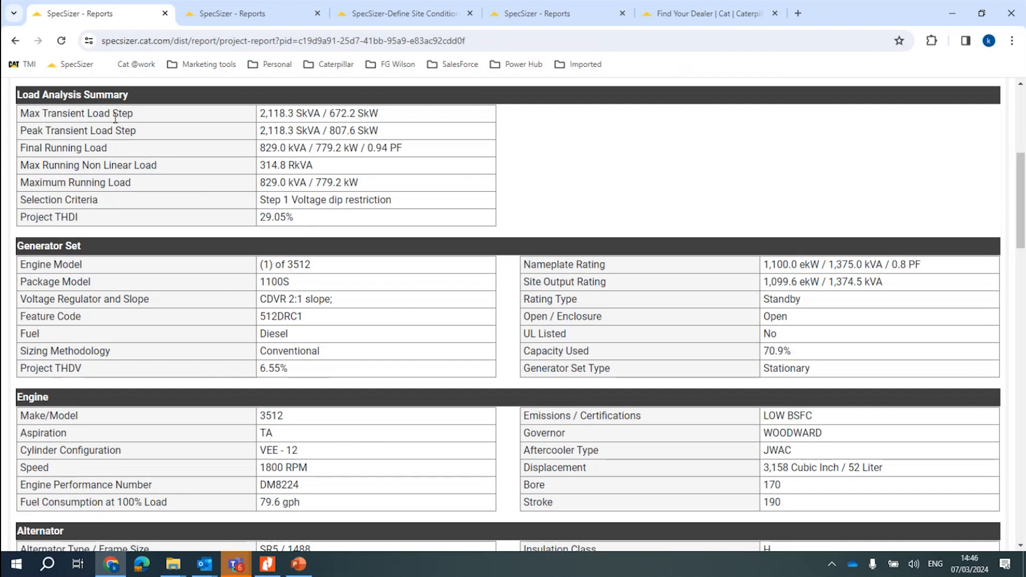
pyautogui.moveTo(327, 113); pyautogui.dragTo(389, 126)
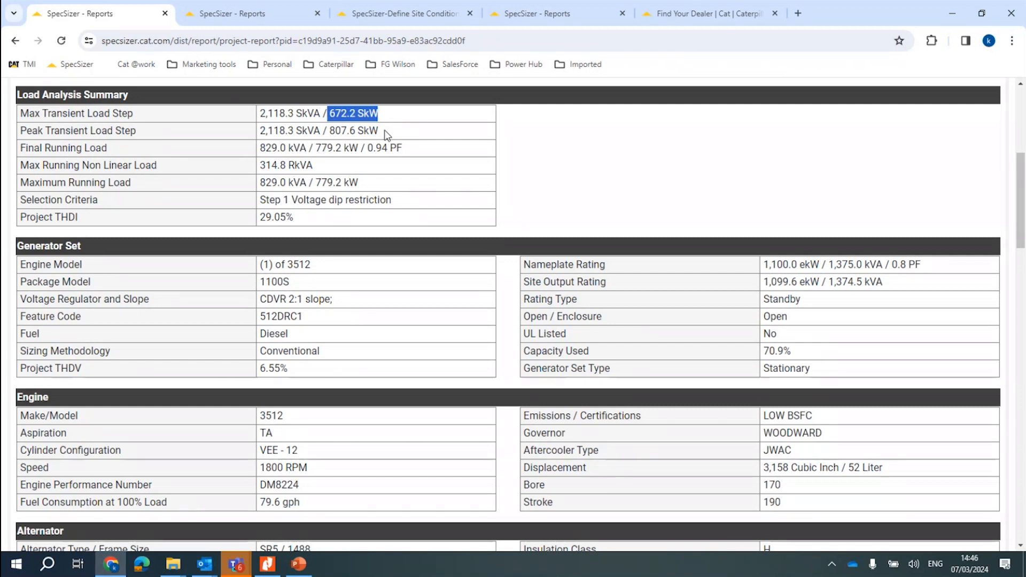
pyautogui.moveTo(335, 131); pyautogui.dragTo(379, 133)
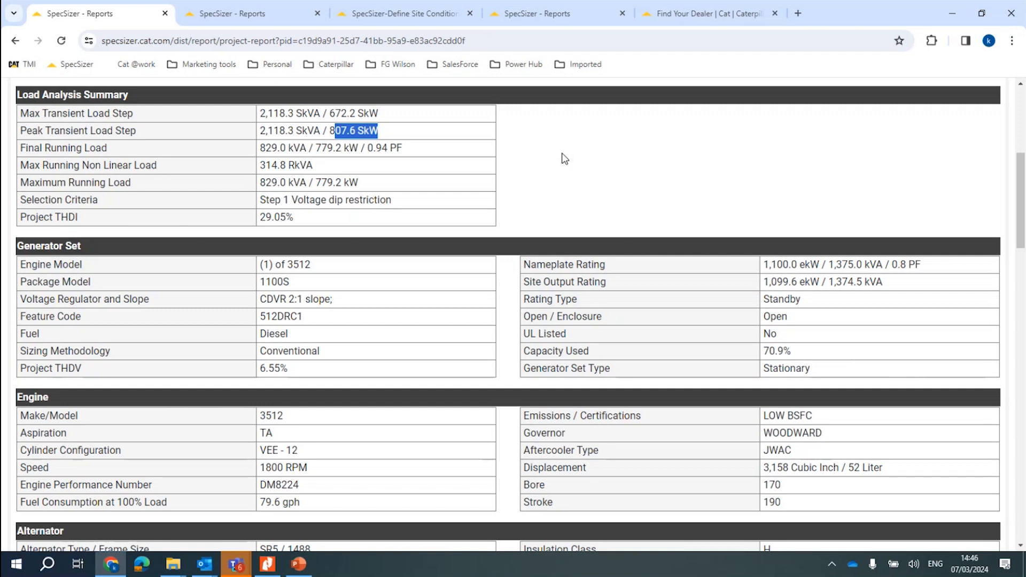
pyautogui.click(408, 154)
pyautogui.moveTo(315, 148); pyautogui.dragTo(410, 157)
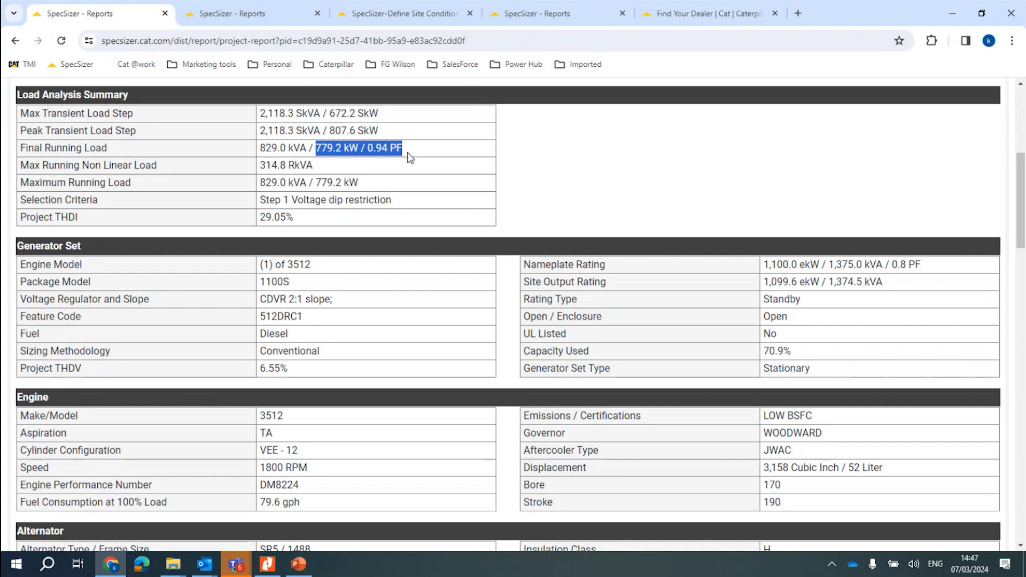
pyautogui.click(410, 157)
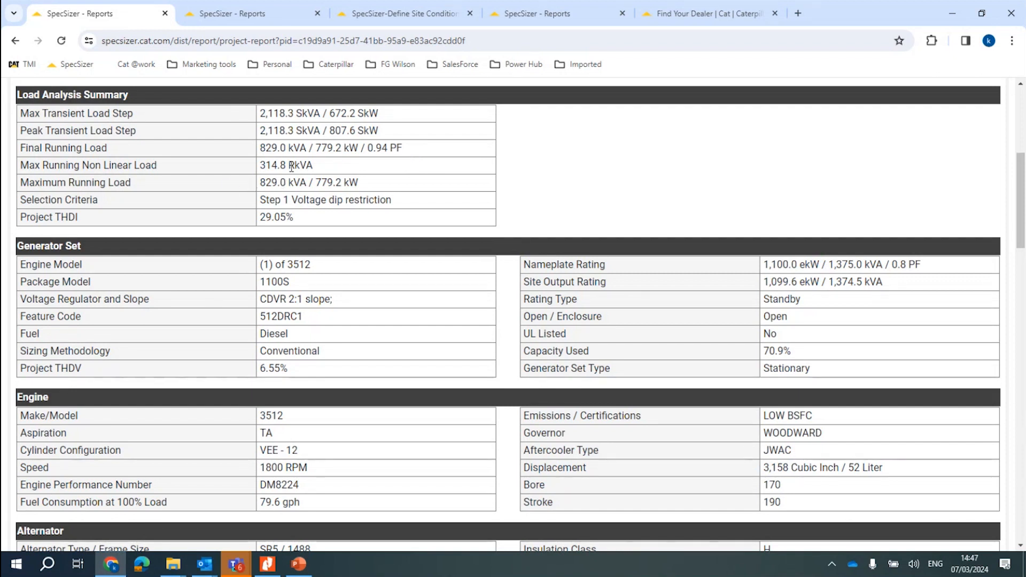
pyautogui.moveTo(330, 170); pyautogui.dragTo(265, 161)
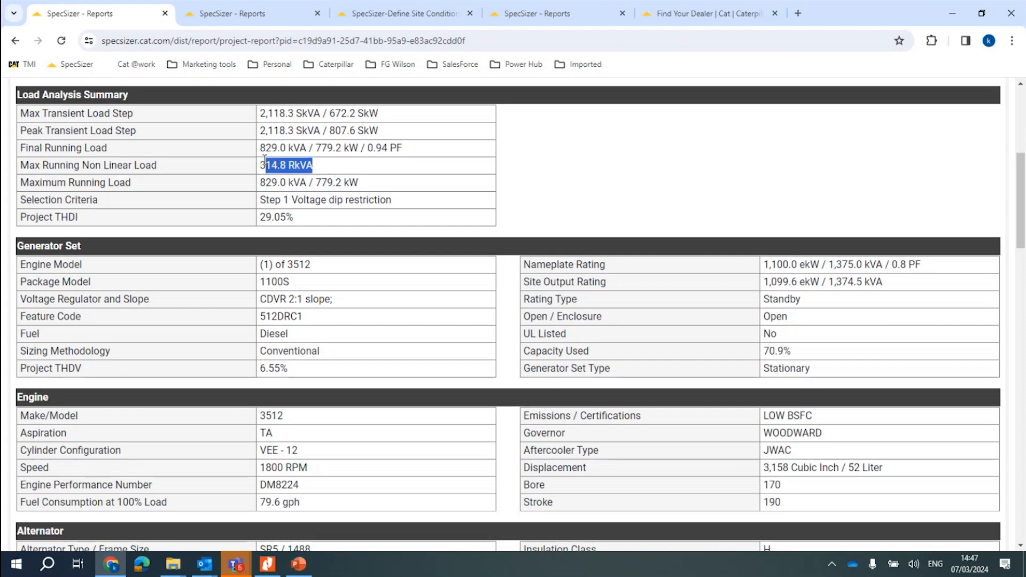
pyautogui.moveTo(303, 217); pyautogui.dragTo(251, 215)
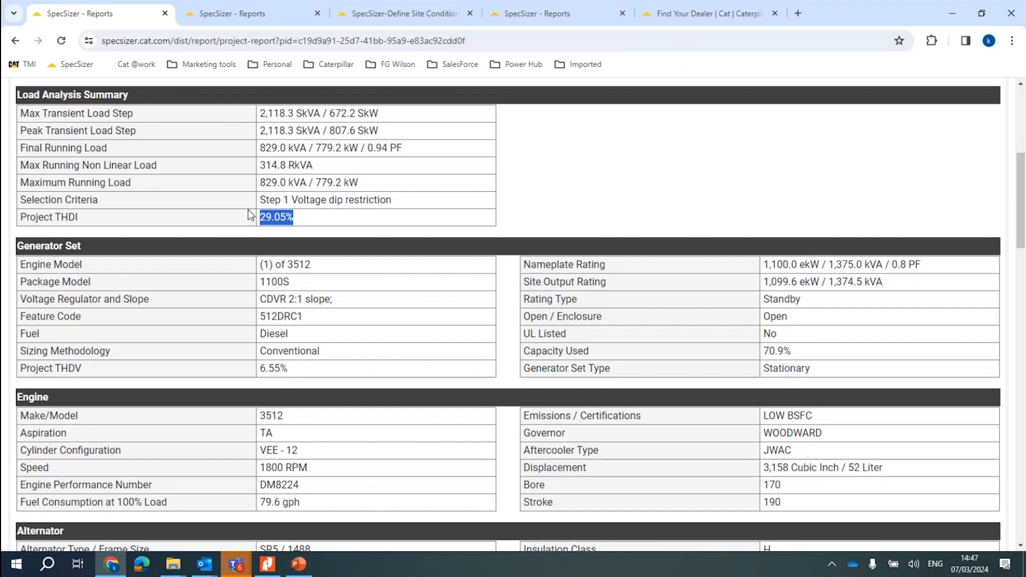
# Examine the report's generator set data: engine and package model, voltage regulator slope, feature code, fuel and project THDV.
pyautogui.scroll(-2, 320, 393)
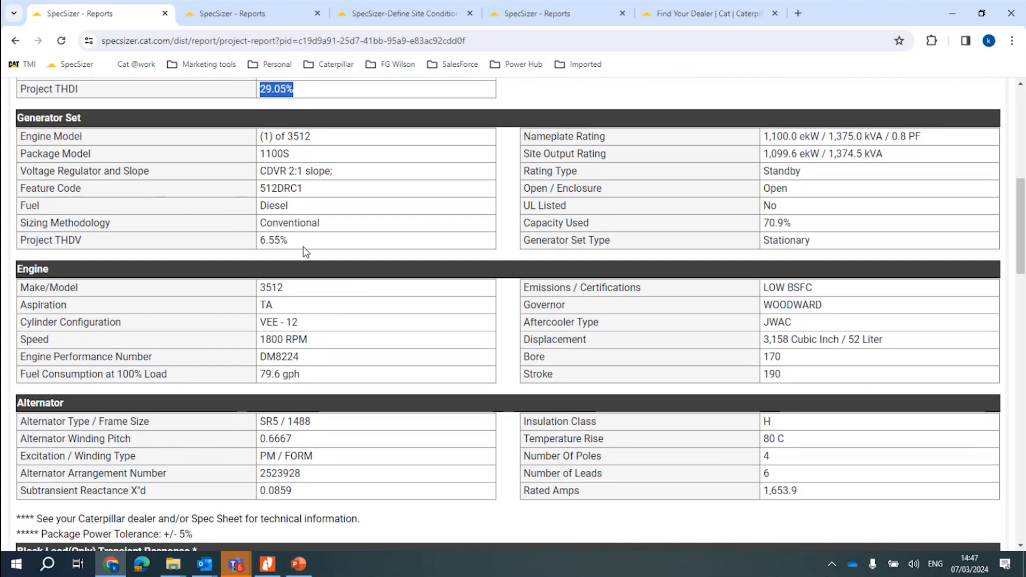
pyautogui.moveTo(303, 246); pyautogui.dragTo(258, 230)
pyautogui.click(283, 245)
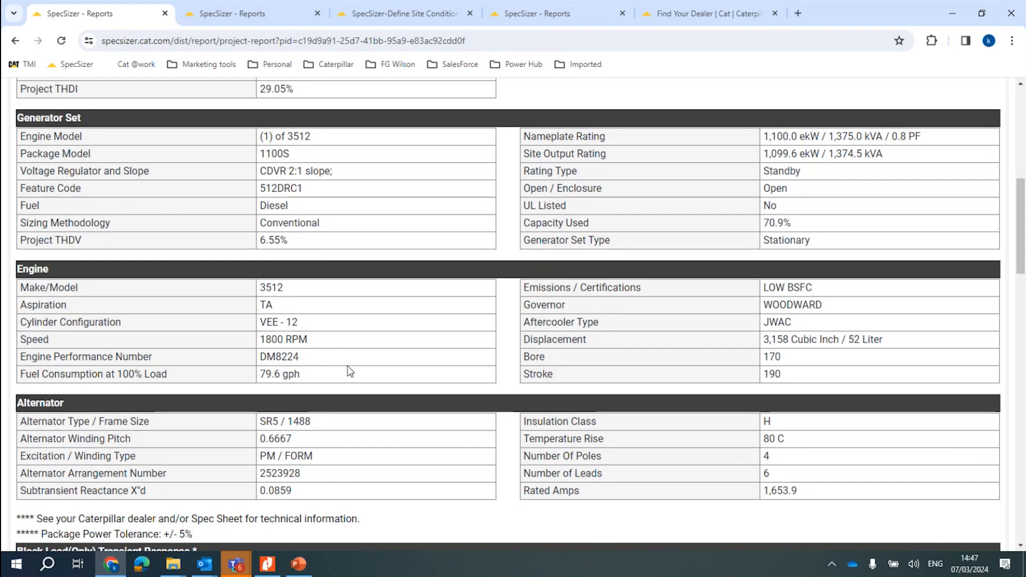
pyautogui.scroll(2, 348, 371)
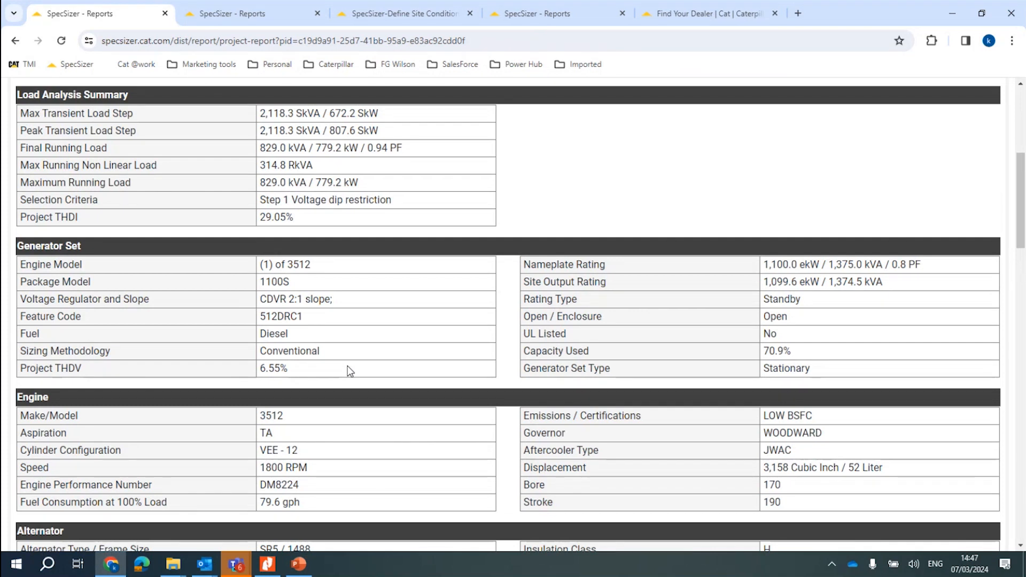
pyautogui.scroll(-2, 348, 371)
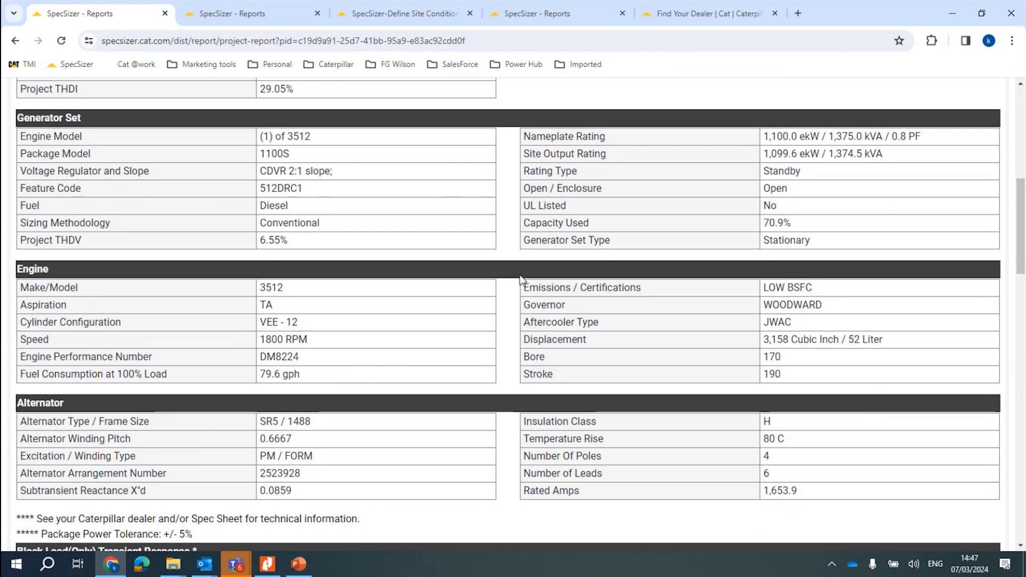
pyautogui.moveTo(319, 135); pyautogui.dragTo(287, 135)
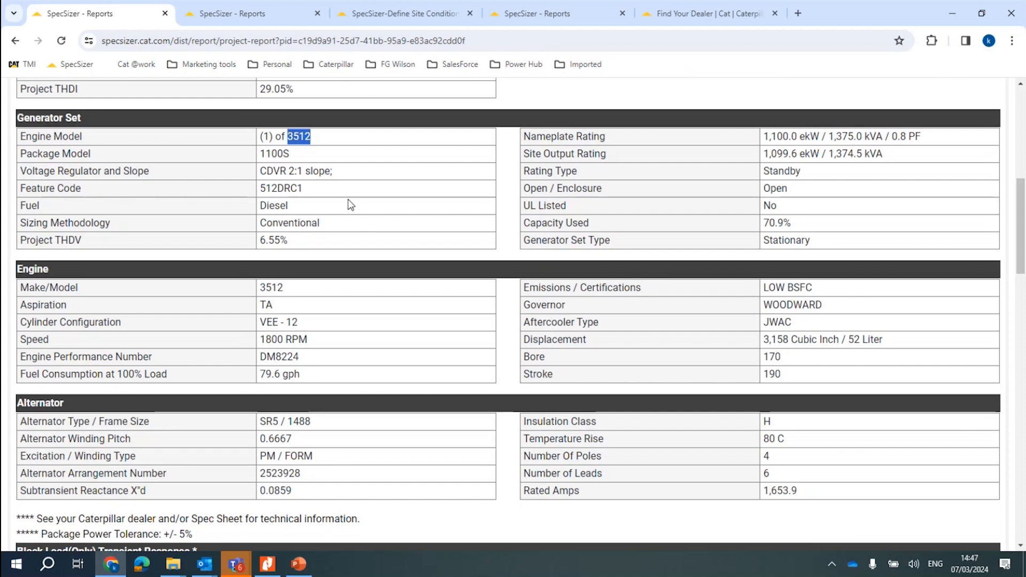
pyautogui.moveTo(298, 155); pyautogui.dragTo(274, 155)
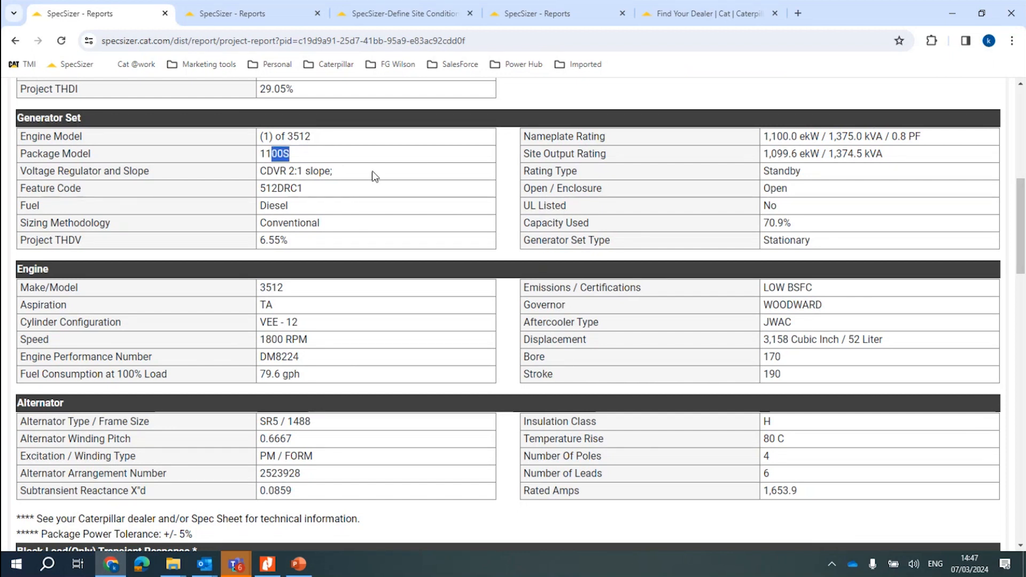
pyautogui.moveTo(375, 172); pyautogui.dragTo(255, 174)
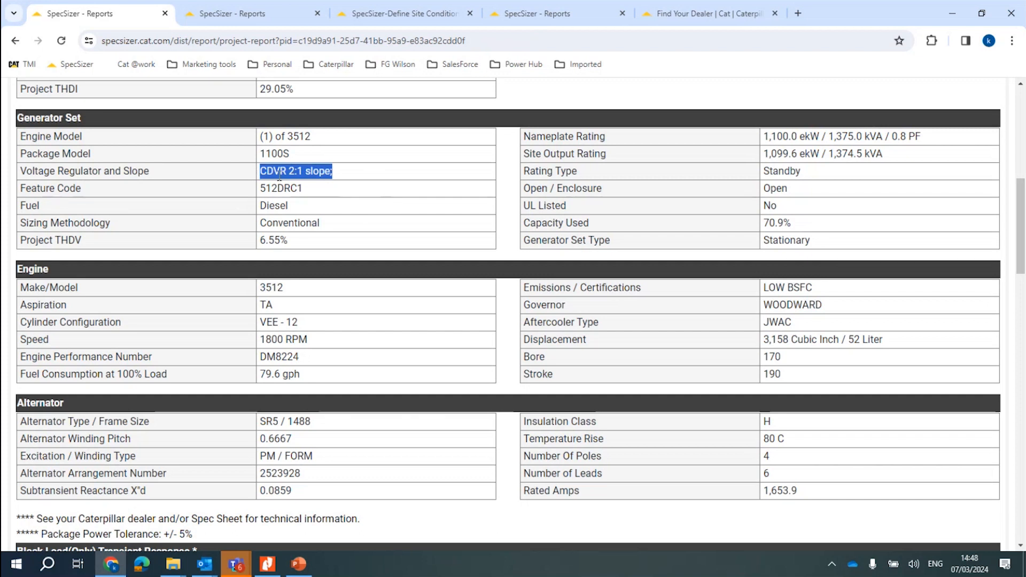
pyautogui.moveTo(313, 190); pyautogui.dragTo(255, 192)
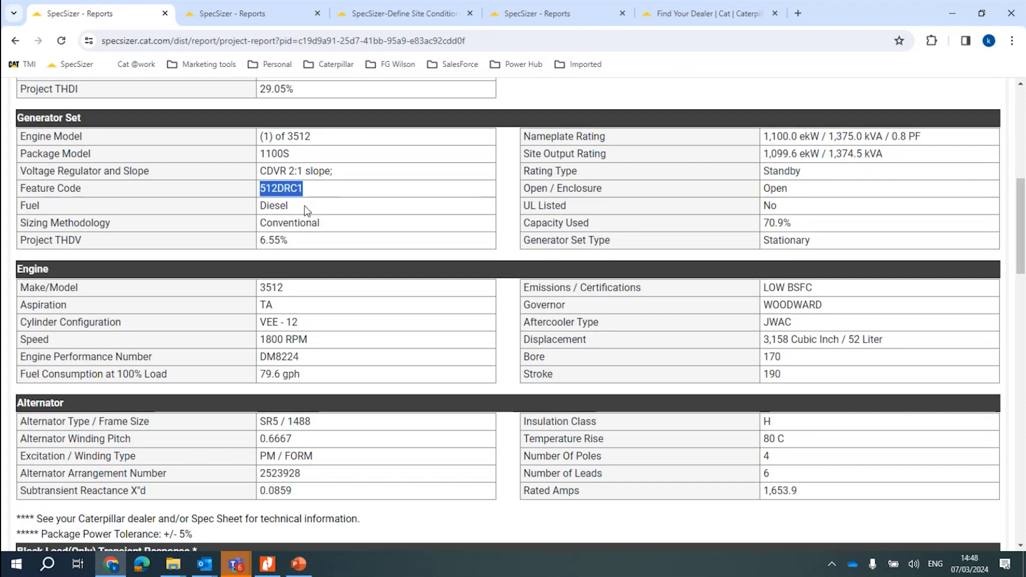
pyautogui.moveTo(307, 210); pyautogui.dragTo(248, 204)
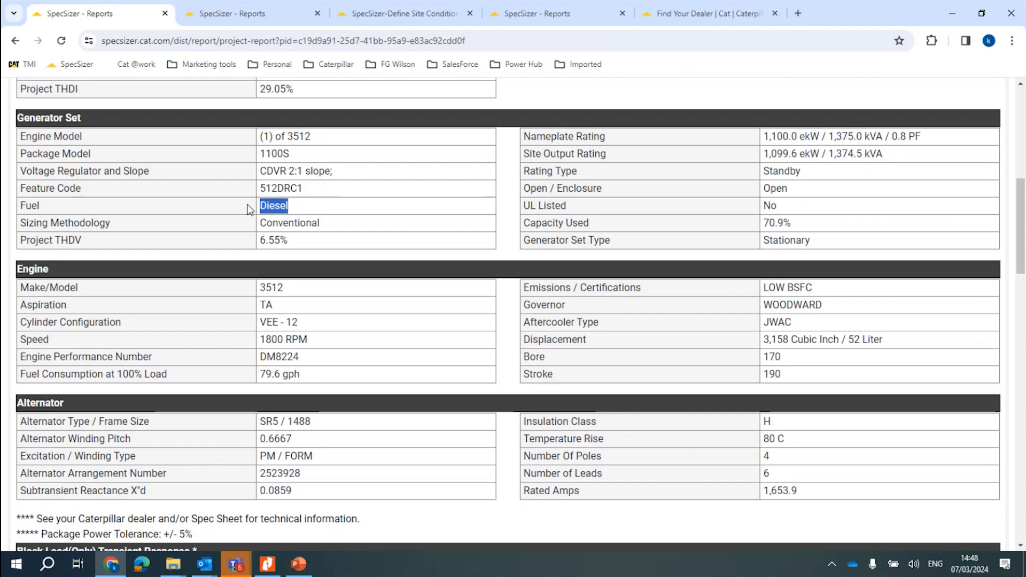
pyautogui.moveTo(303, 243); pyautogui.dragTo(266, 239)
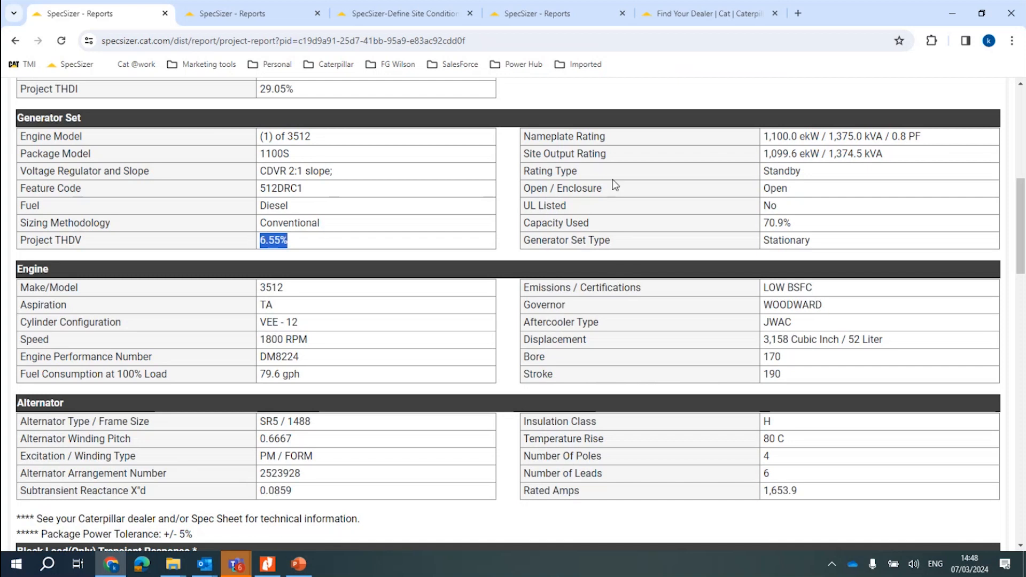
# Check the generator set's nameplate and site output ratings, rating type, enclosure and generator set type.
pyautogui.click(740, 169)
pyautogui.moveTo(800, 133); pyautogui.dragTo(755, 140)
pyautogui.moveTo(885, 155); pyautogui.dragTo(754, 161)
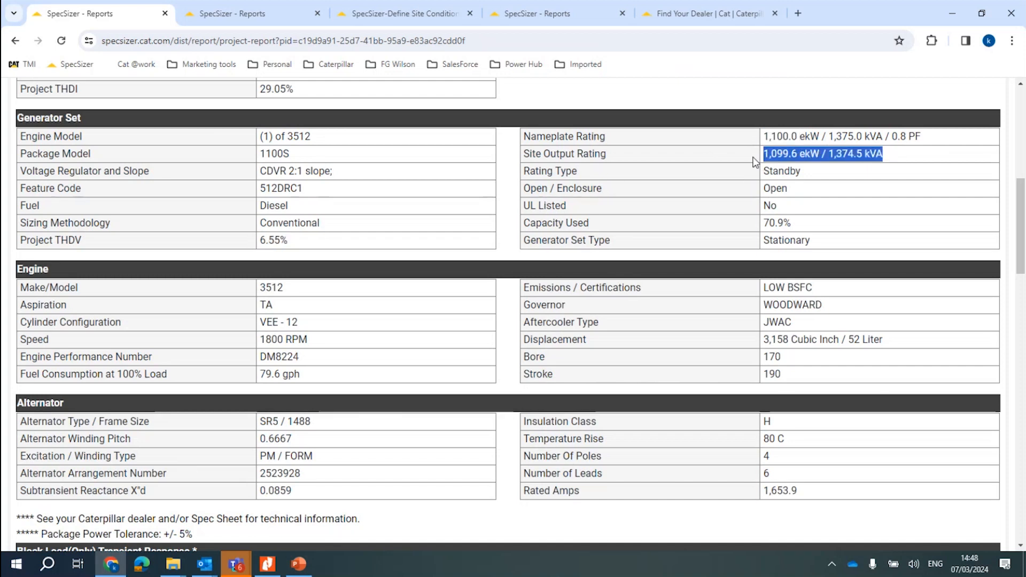
pyautogui.click(806, 134)
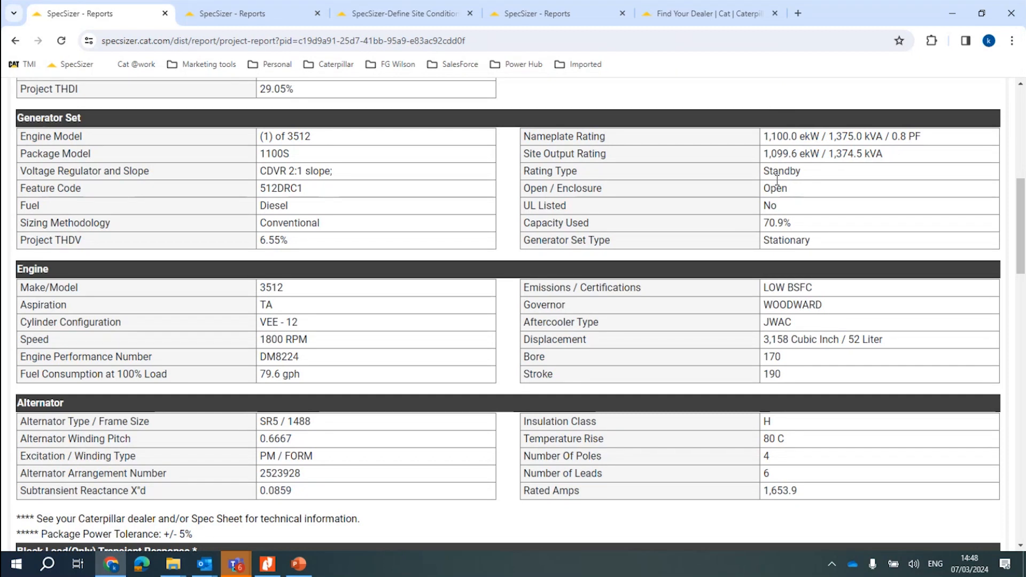
pyautogui.moveTo(779, 172); pyautogui.dragTo(788, 190)
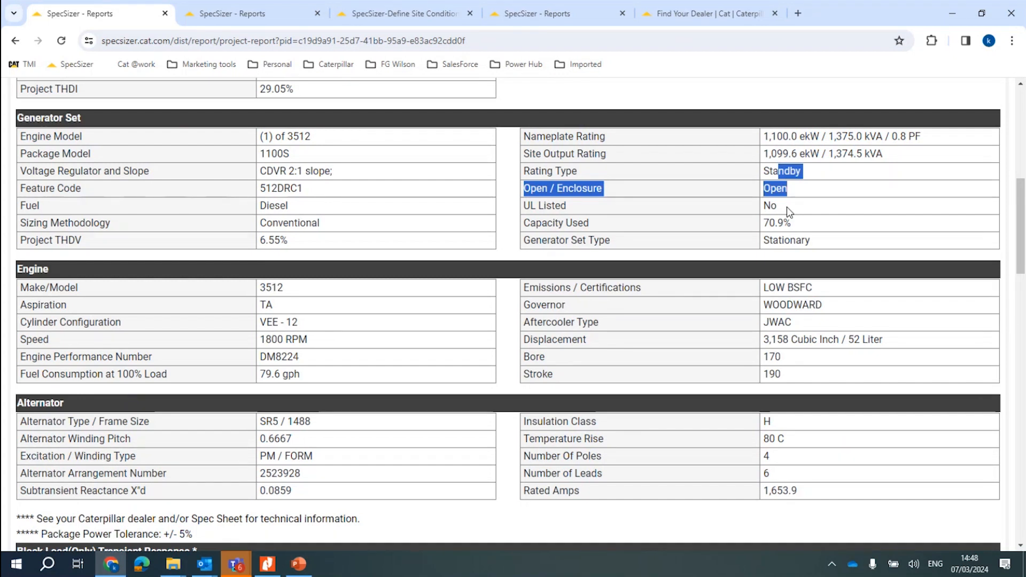
pyautogui.moveTo(810, 240); pyautogui.dragTo(761, 240)
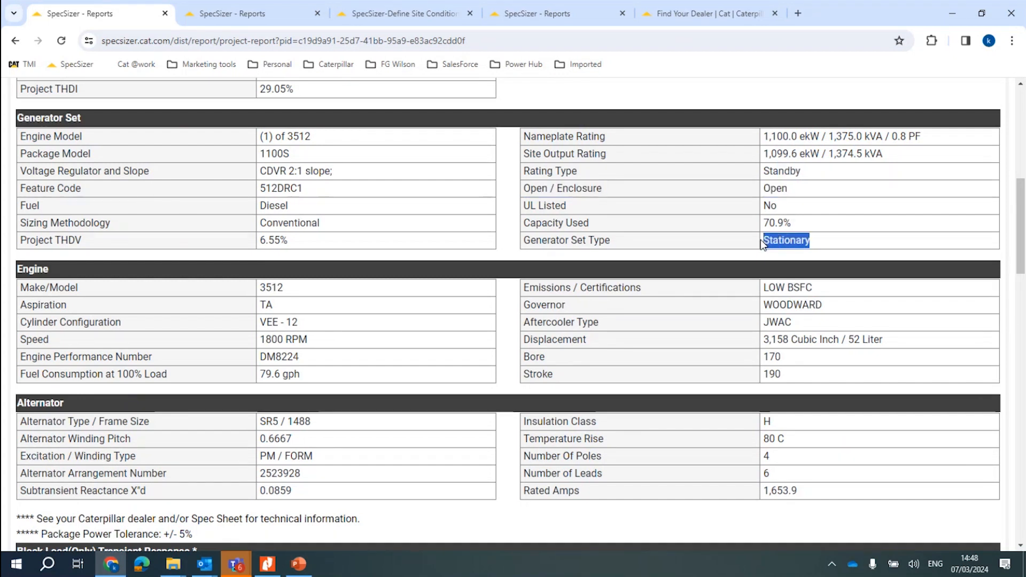
# Review the engine section, covering aspiration, engine performance number, emissions, governor and aftercooler type.
pyautogui.scroll(-3, 732, 196)
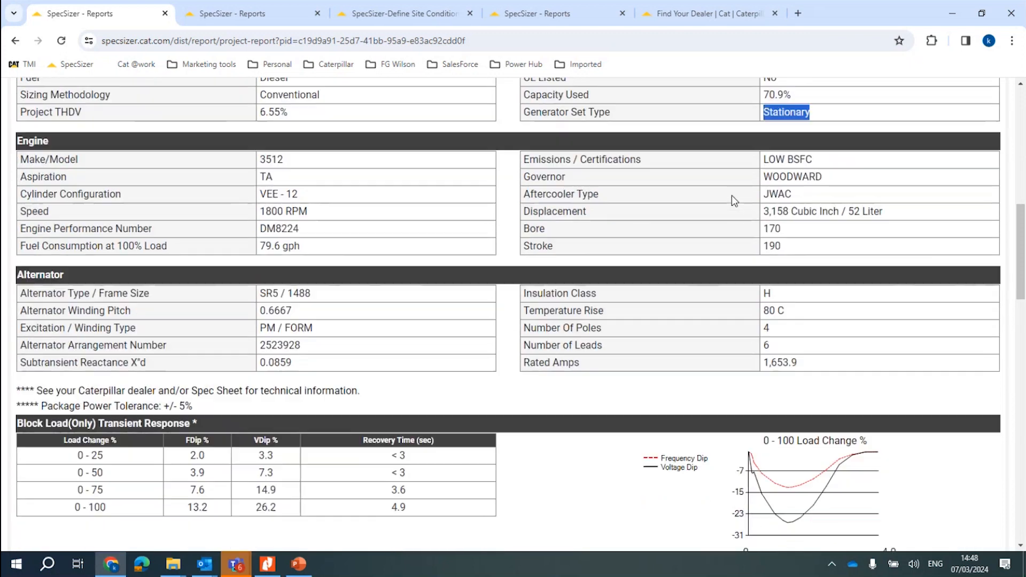
pyautogui.scroll(1, 732, 195)
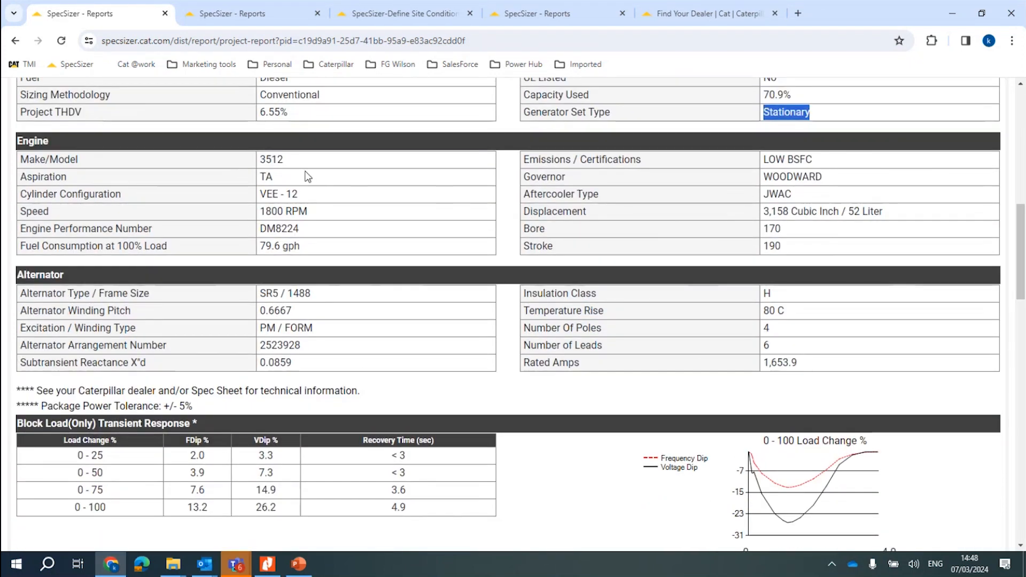
pyautogui.moveTo(307, 176); pyautogui.dragTo(260, 176)
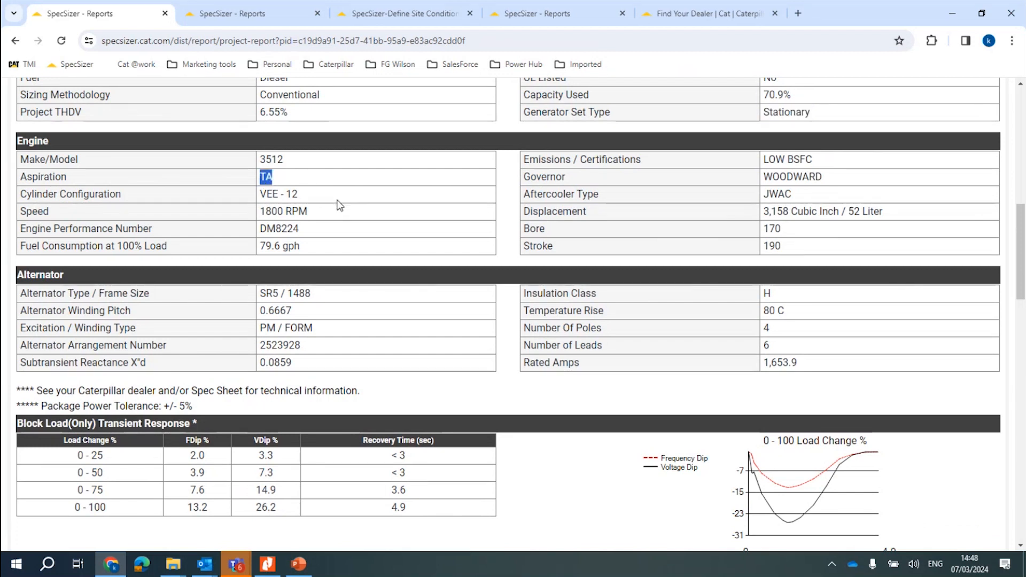
pyautogui.moveTo(311, 228); pyautogui.dragTo(262, 228)
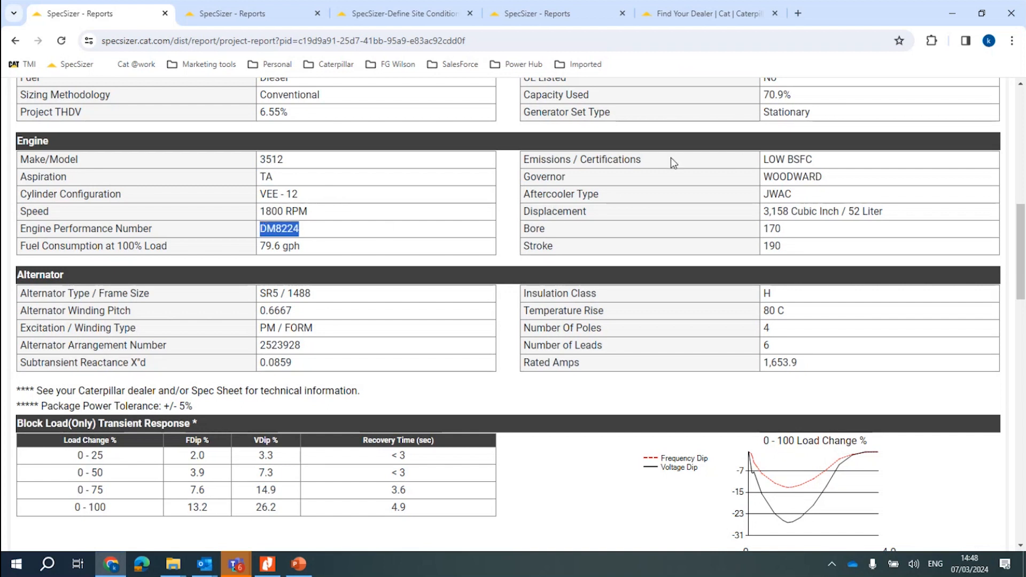
pyautogui.moveTo(768, 159); pyautogui.dragTo(770, 176)
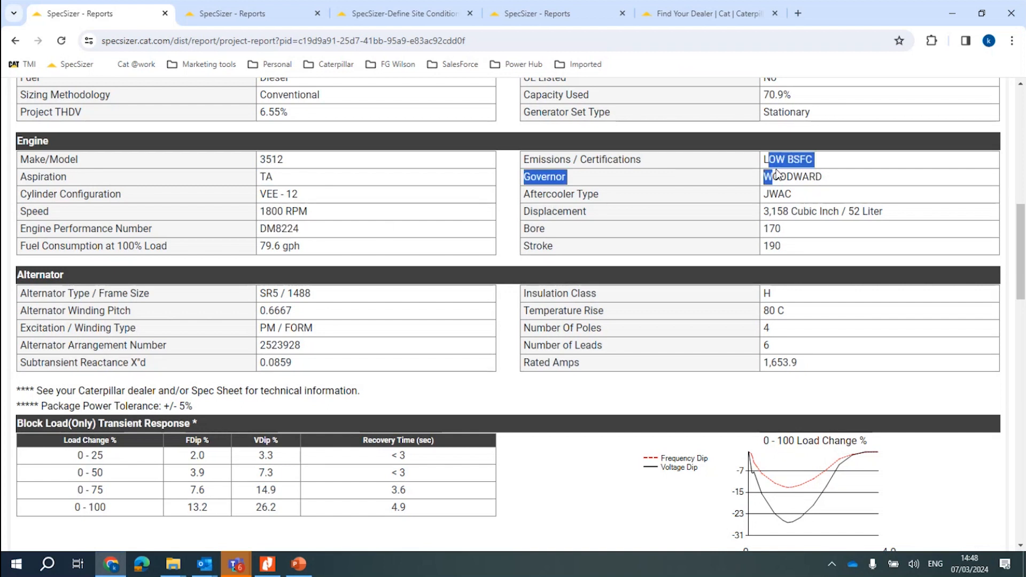
pyautogui.click(791, 195)
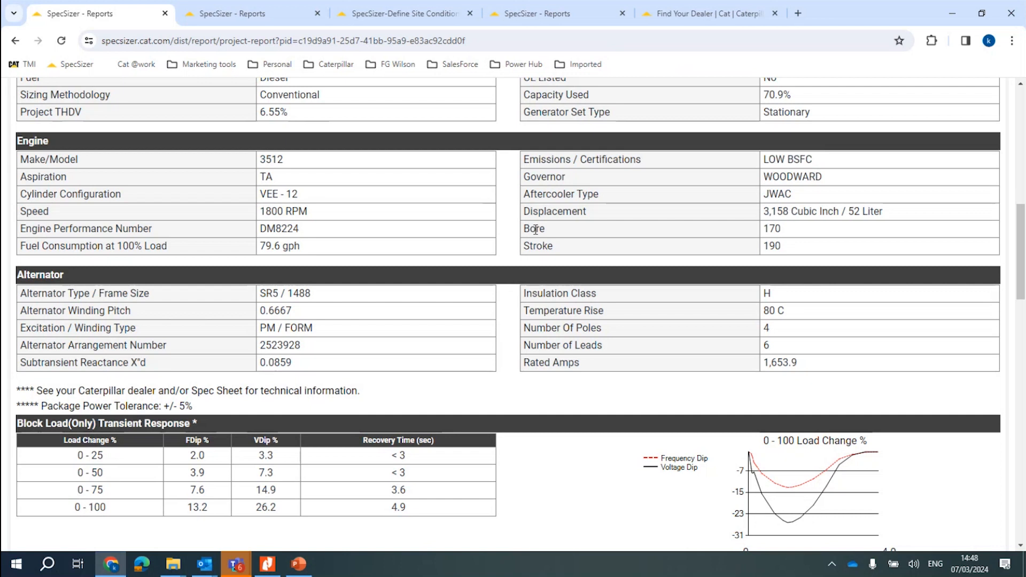
# Review the alternator section, covering frame size, winding pitch and excitation/winding type.
pyautogui.scroll(-3, 535, 230)
pyautogui.scroll(1, 536, 234)
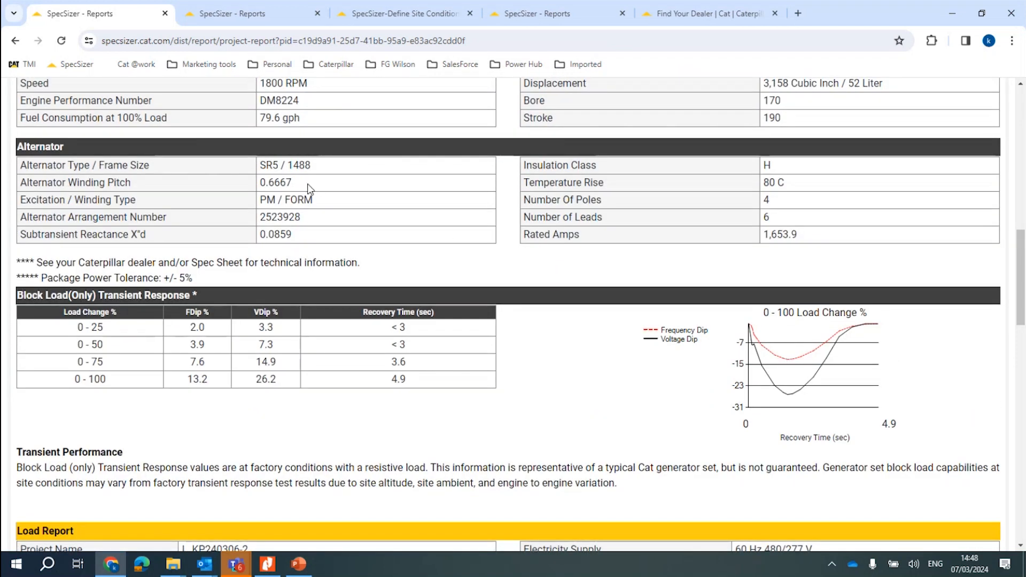
pyautogui.moveTo(299, 183); pyautogui.dragTo(261, 185)
pyautogui.moveTo(323, 167); pyautogui.dragTo(259, 167)
pyautogui.moveTo(315, 199); pyautogui.dragTo(261, 200)
# Examine the block load transient response table, focusing on the frequency dip for the 0–75% load change.
pyautogui.scroll(-2, 596, 202)
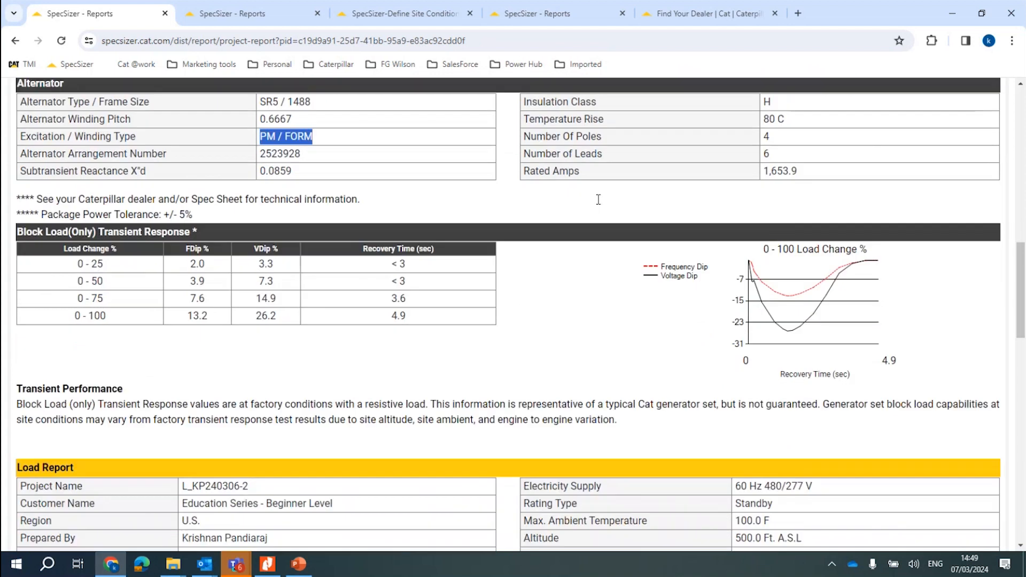
pyautogui.scroll(-2, 598, 203)
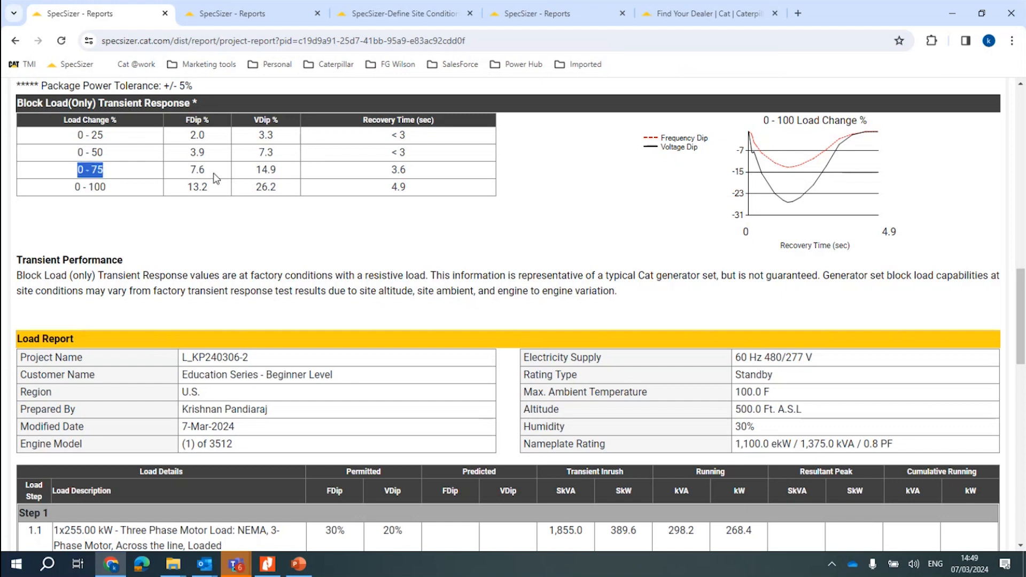
pyautogui.moveTo(206, 169); pyautogui.dragTo(191, 167)
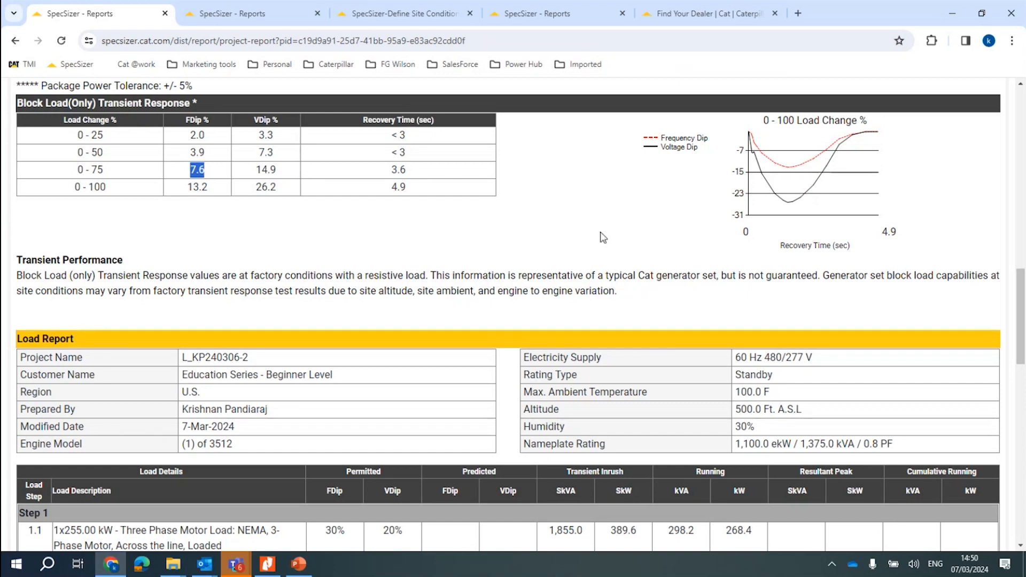
# Compare the permitted frequency and voltage dips of the individual Step 1 loads with the Step 1 total in the load report.
pyautogui.scroll(-3, 603, 237)
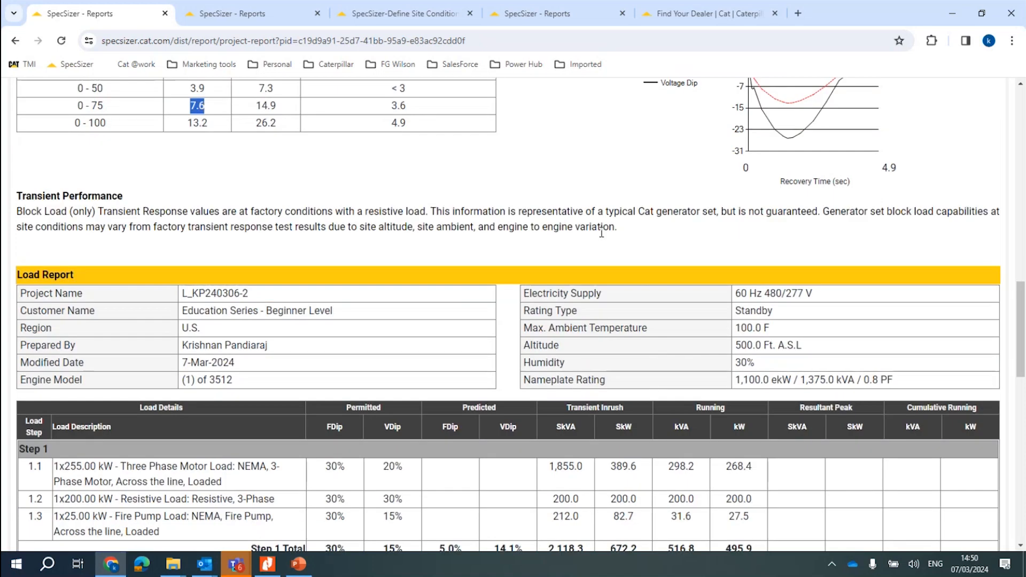
pyautogui.scroll(-1, 601, 233)
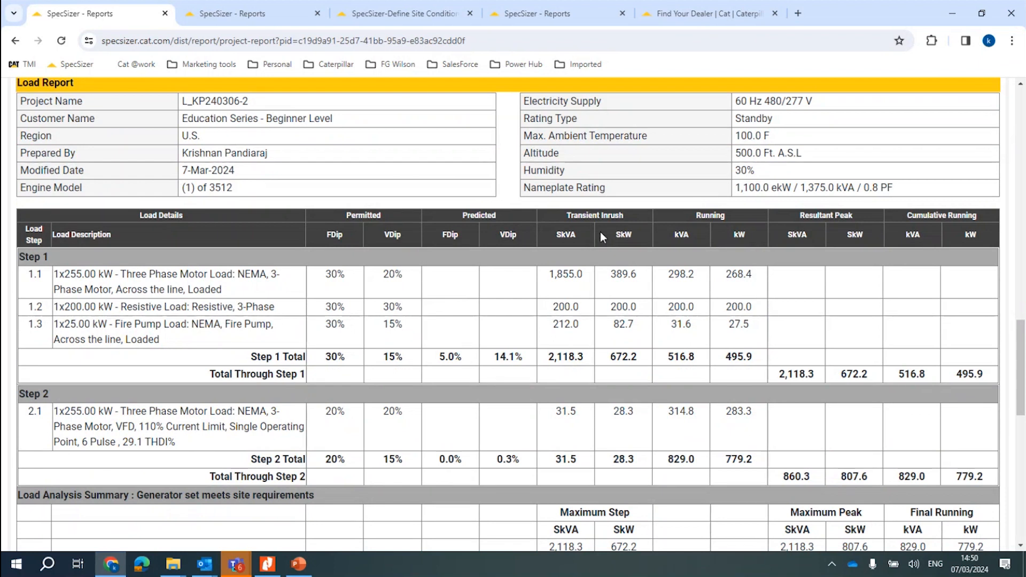
pyautogui.scroll(-2, 405, 168)
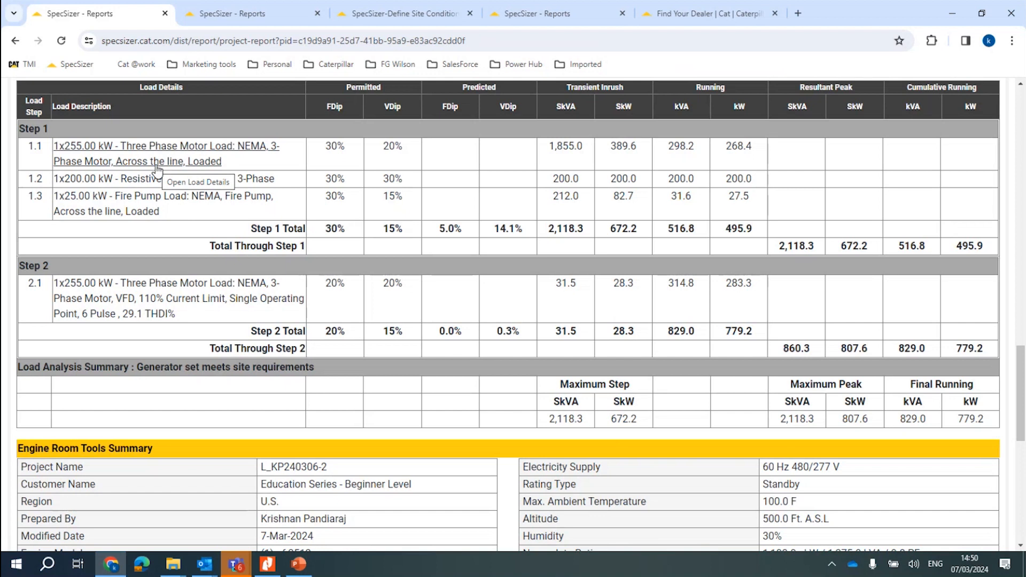
pyautogui.doubleClick(337, 148)
pyautogui.moveTo(338, 150); pyautogui.dragTo(345, 156)
pyautogui.doubleClick(388, 150)
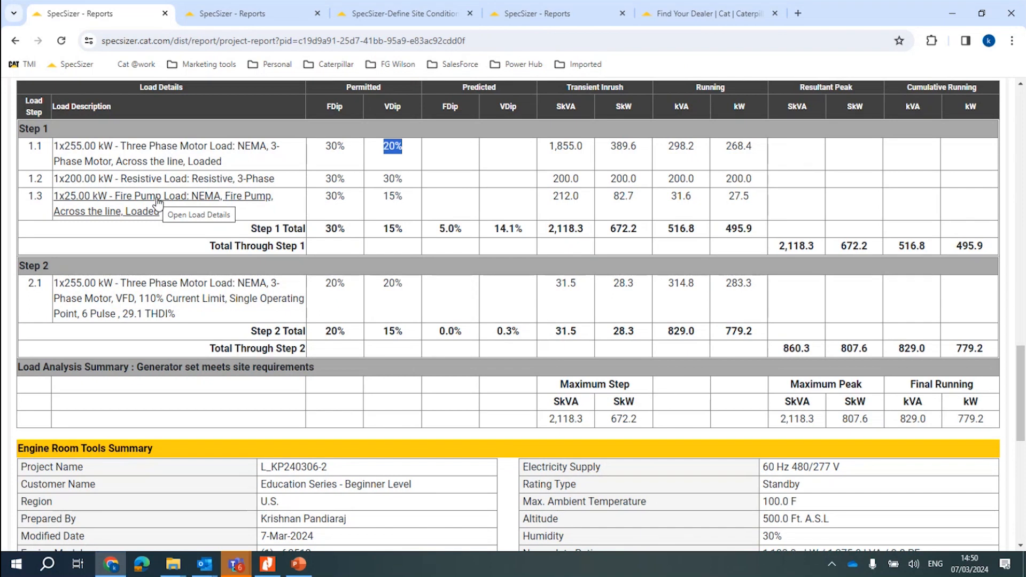
pyautogui.moveTo(403, 199); pyautogui.dragTo(384, 189)
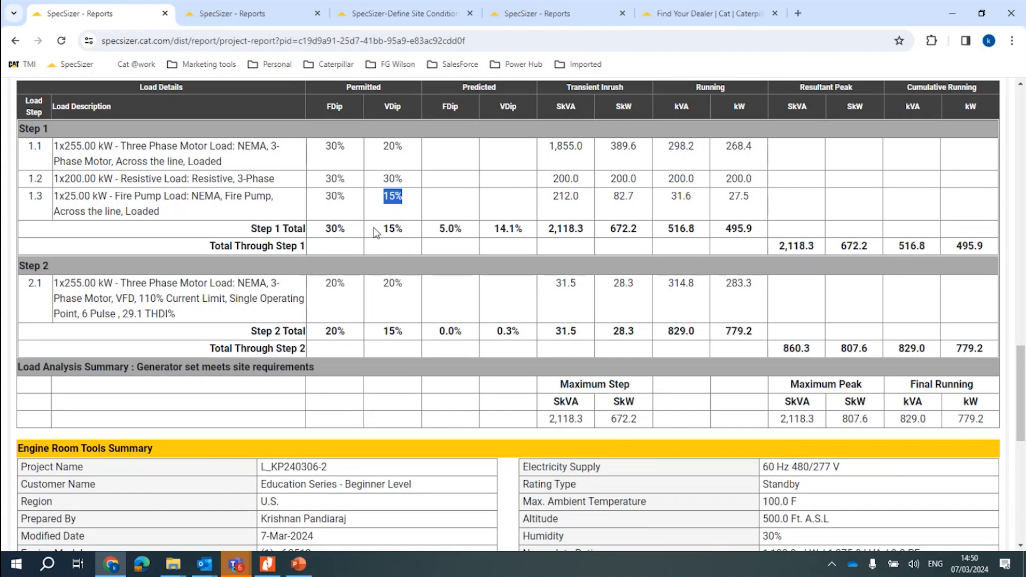
pyautogui.click(345, 231)
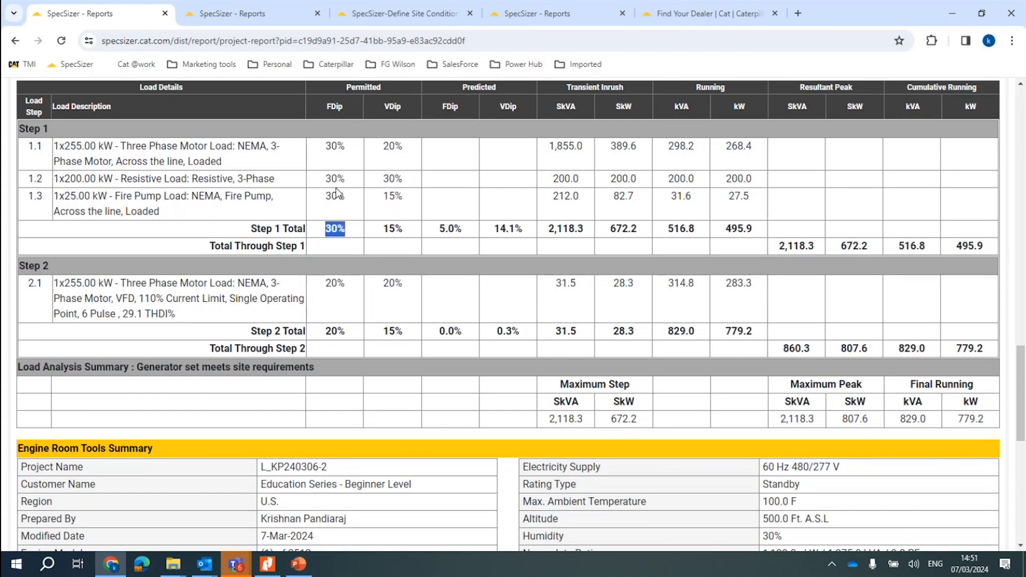
pyautogui.moveTo(411, 227); pyautogui.dragTo(382, 229)
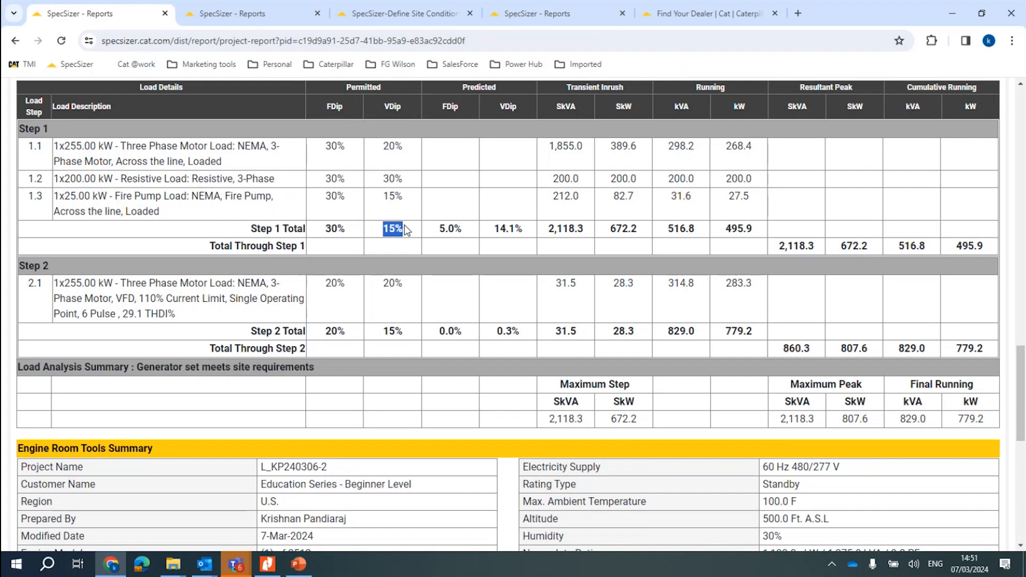
# Check the load report's engine model and the predicted frequency dip for the Step 1 total.
pyautogui.scroll(3, 405, 230)
pyautogui.tripleClick(261, 191)
pyautogui.scroll(-1, 450, 310)
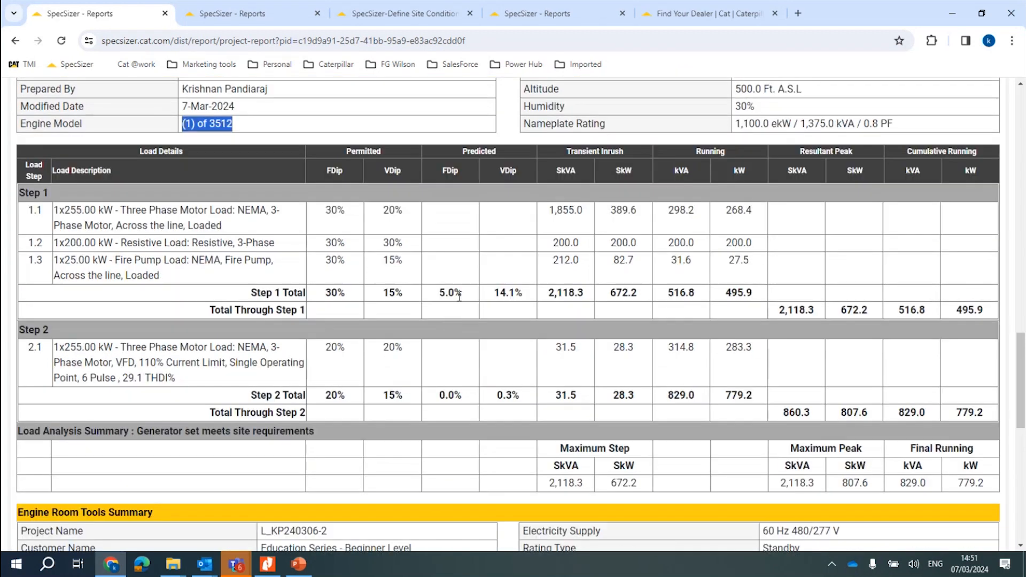
pyautogui.click(459, 295)
pyautogui.tripleClick(461, 293)
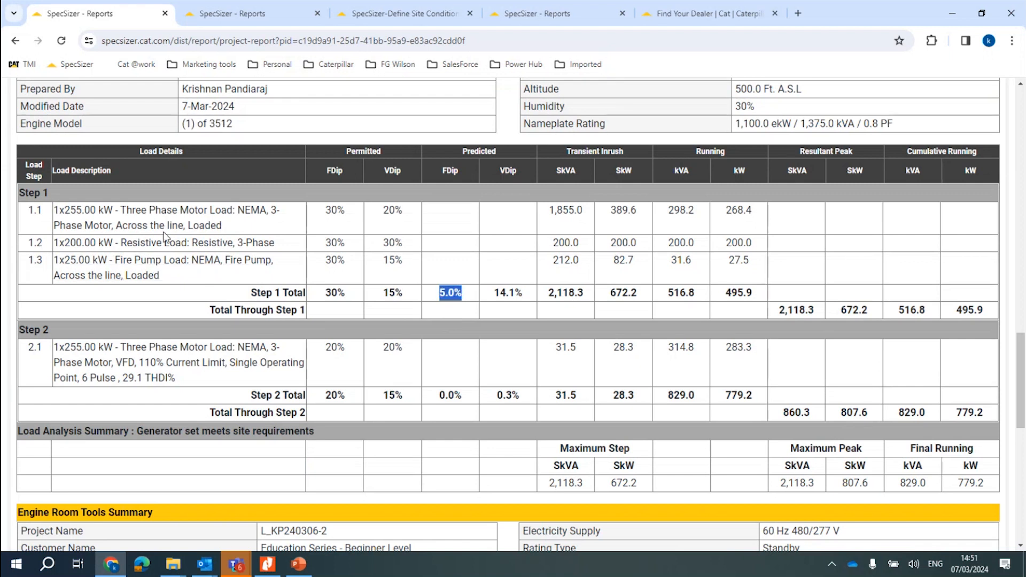
# Open the fire pump load from the load report and return to the project's data and reports.
pyautogui.click(166, 261)
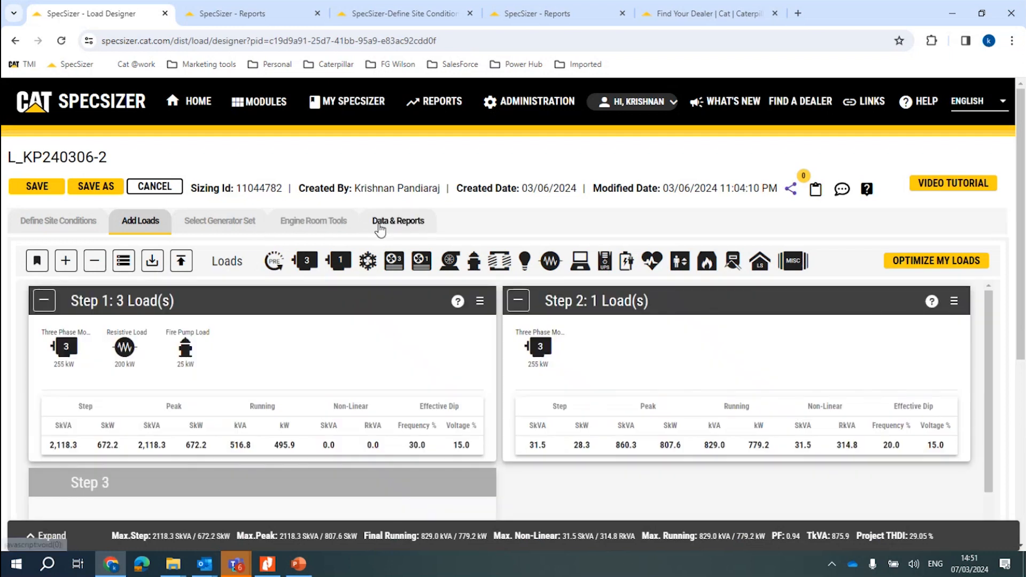
pyautogui.click(415, 227)
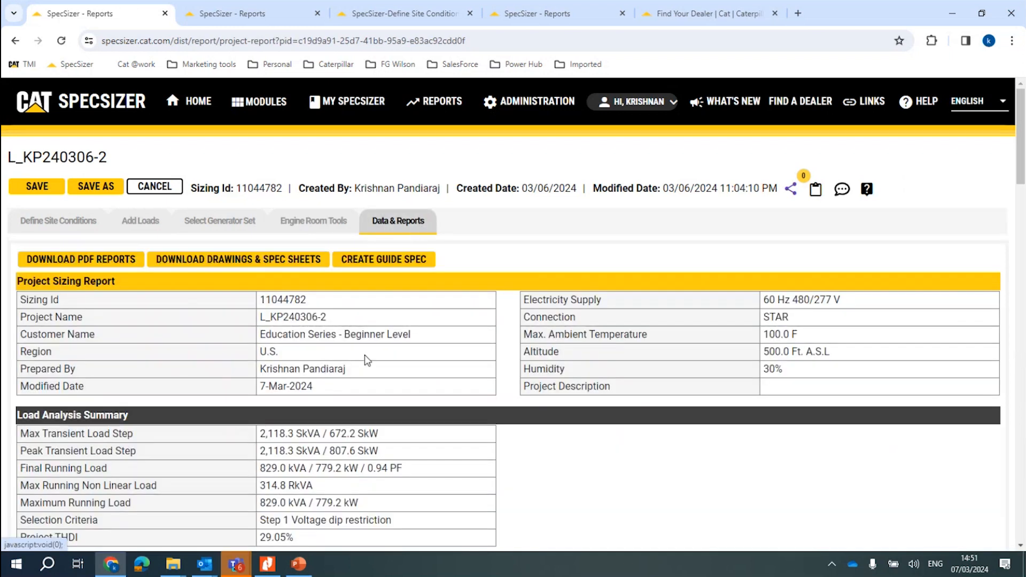
# Check the predicted frequency and voltage dips of the Step 1 total in the load report.
pyautogui.scroll(-4, 367, 360)
pyautogui.scroll(-20, 367, 360)
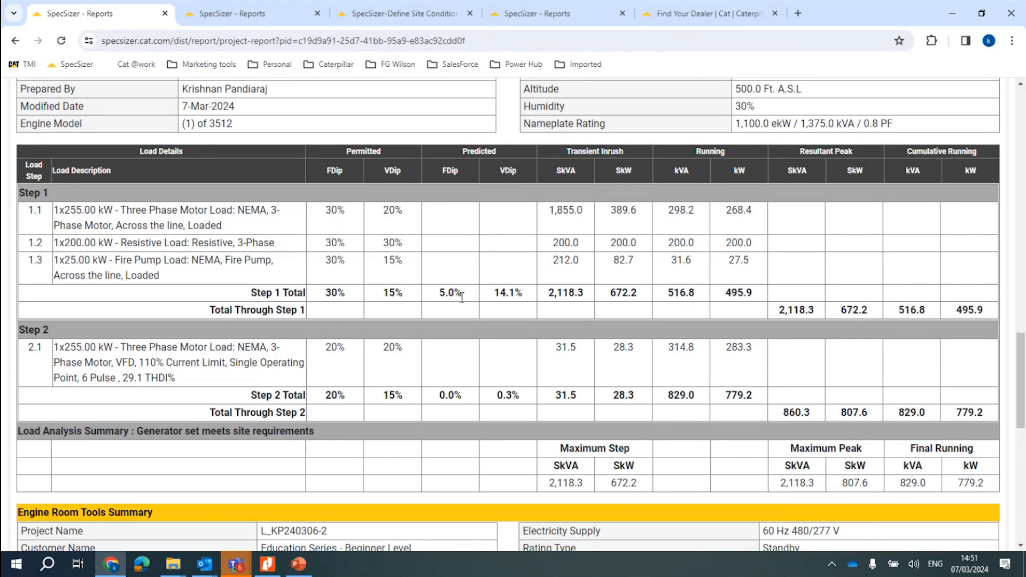
pyautogui.moveTo(462, 294)
pyautogui.mouseDown()
pyautogui.moveTo(441, 282)
pyautogui.moveTo(445, 293)
pyautogui.mouseUp()
pyautogui.click(522, 294)
pyautogui.scroll(-1, 486, 310)
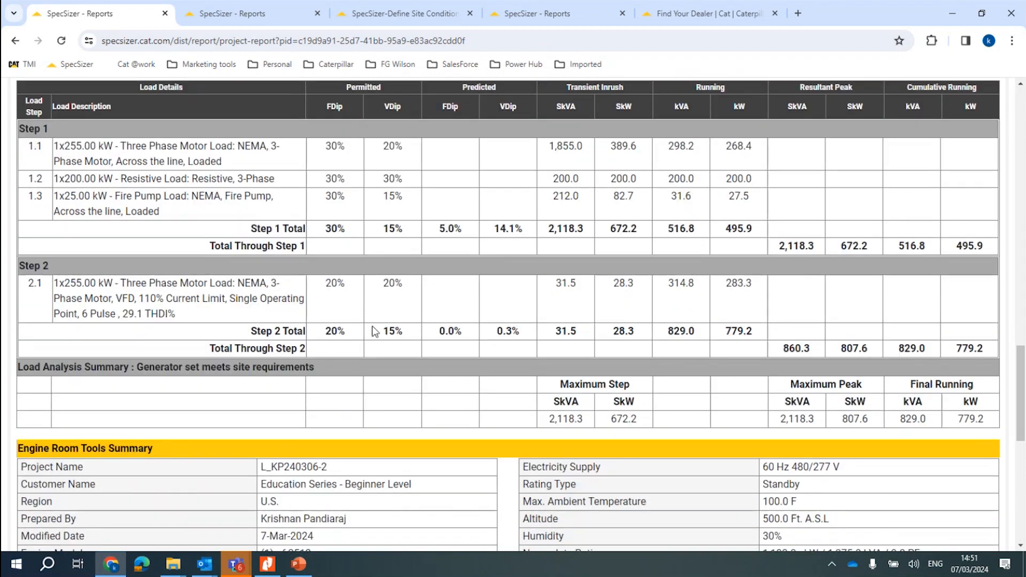
# Review the load analysis summary and the engine room tools summary, including fuel tank, radiator duct and exhaust back pressure.
pyautogui.scroll(-2, 374, 329)
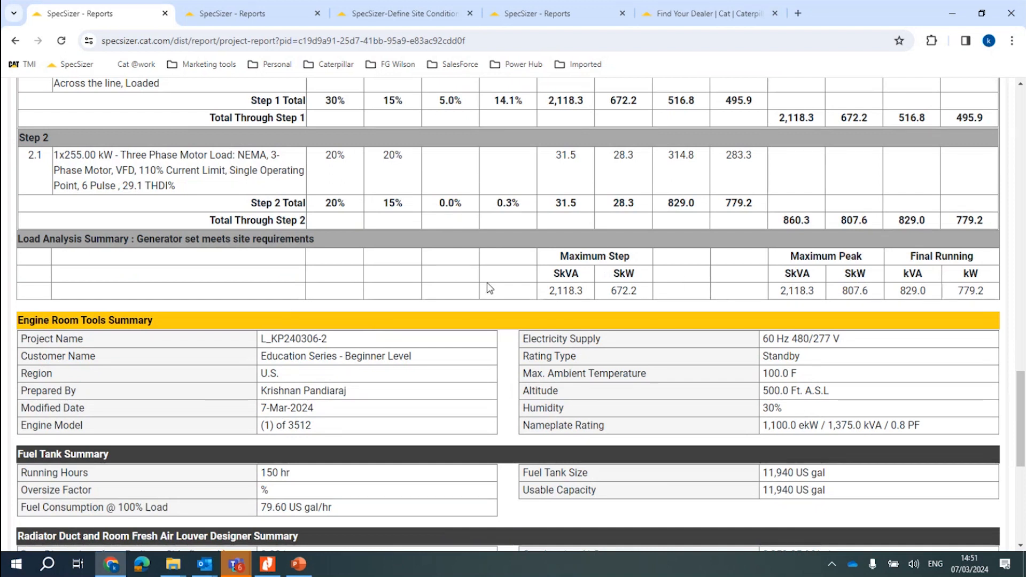
pyautogui.scroll(-2, 488, 287)
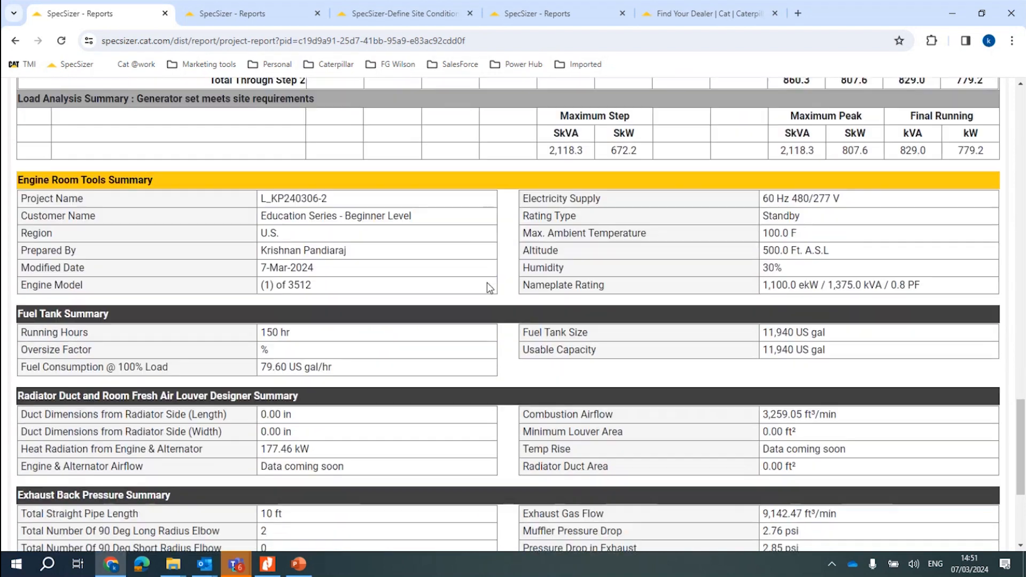
pyautogui.scroll(-2, 488, 287)
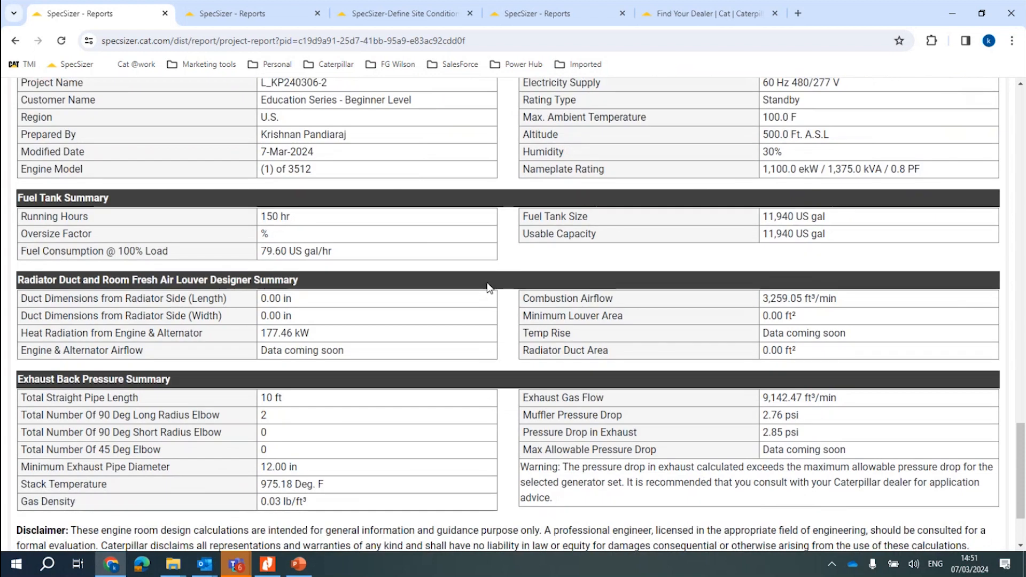
pyautogui.scroll(1, 487, 287)
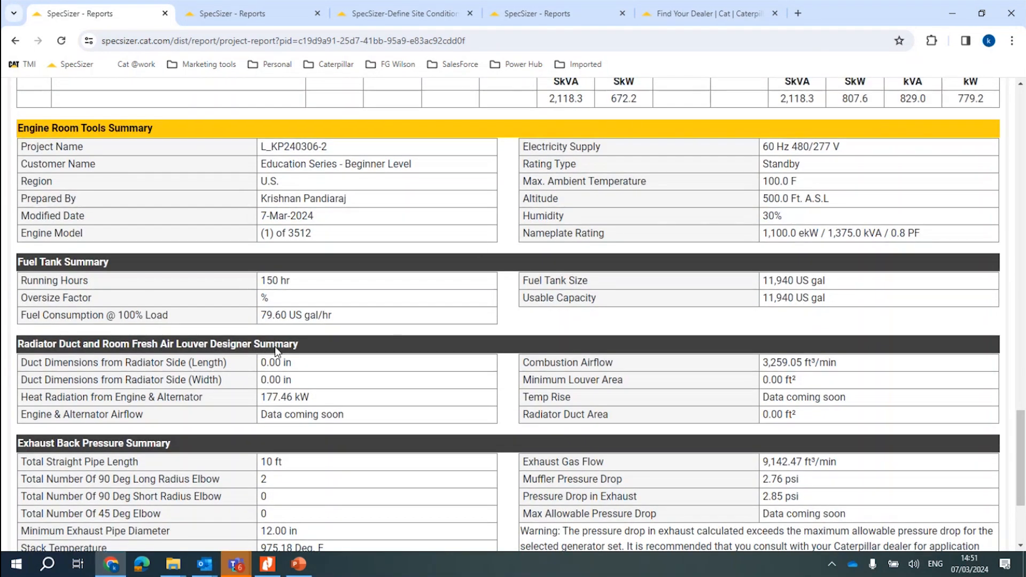
pyautogui.scroll(-1, 274, 346)
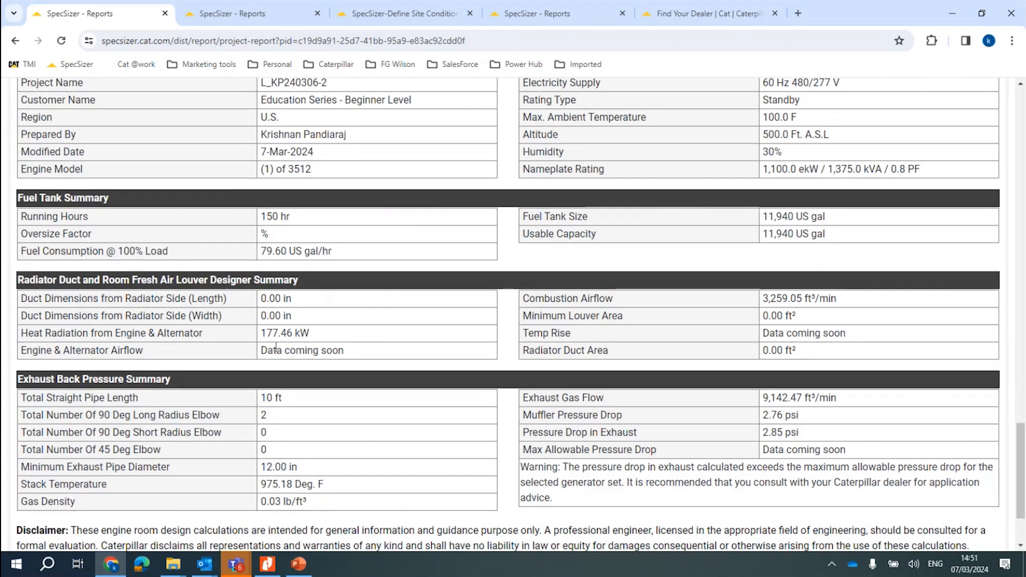
pyautogui.scroll(8, 315, 407)
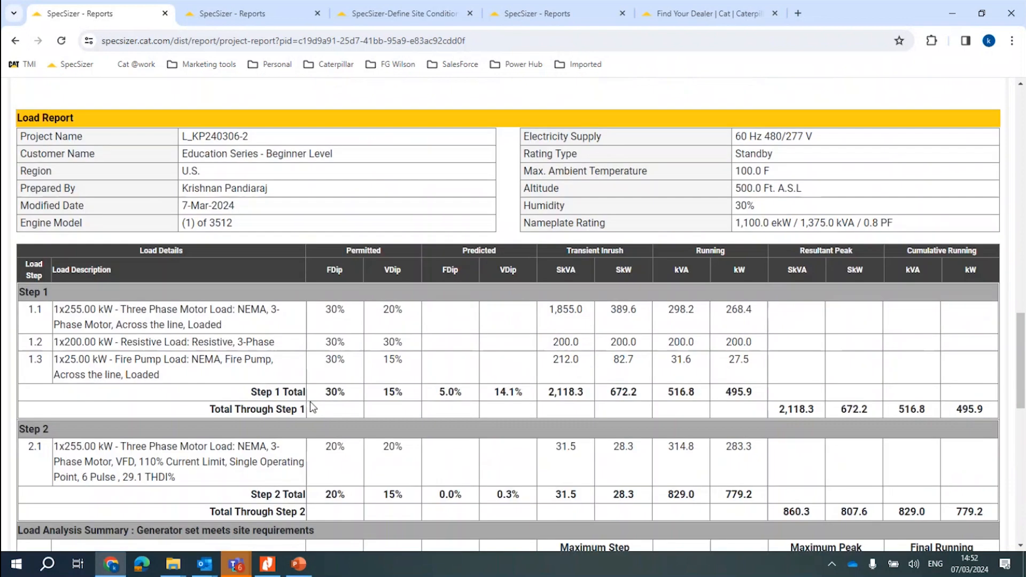
pyautogui.scroll(15, 313, 407)
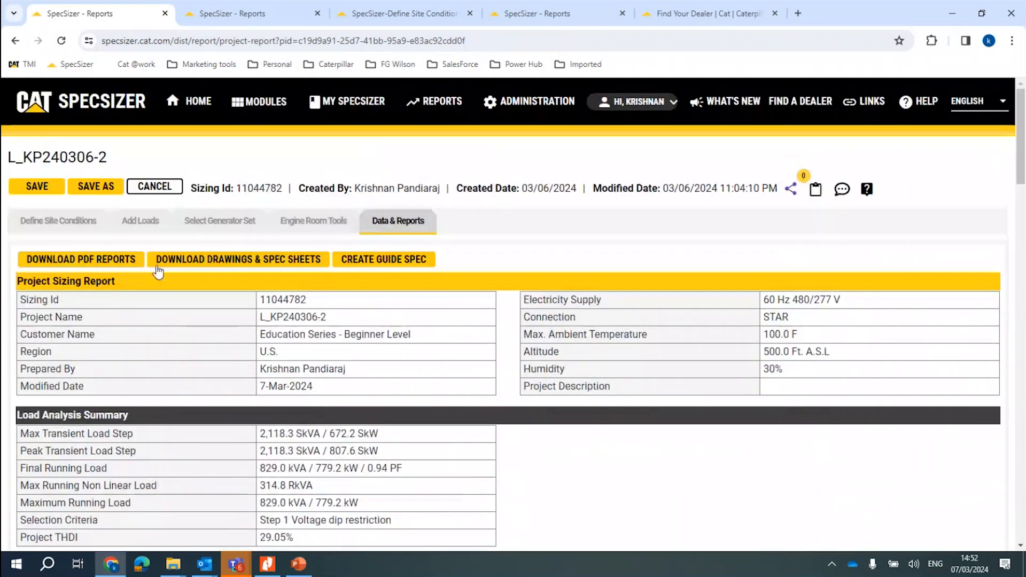
# Look through the downloaded project report PDF in Nitro Pro and return to the online project report.
pyautogui.click(267, 564)
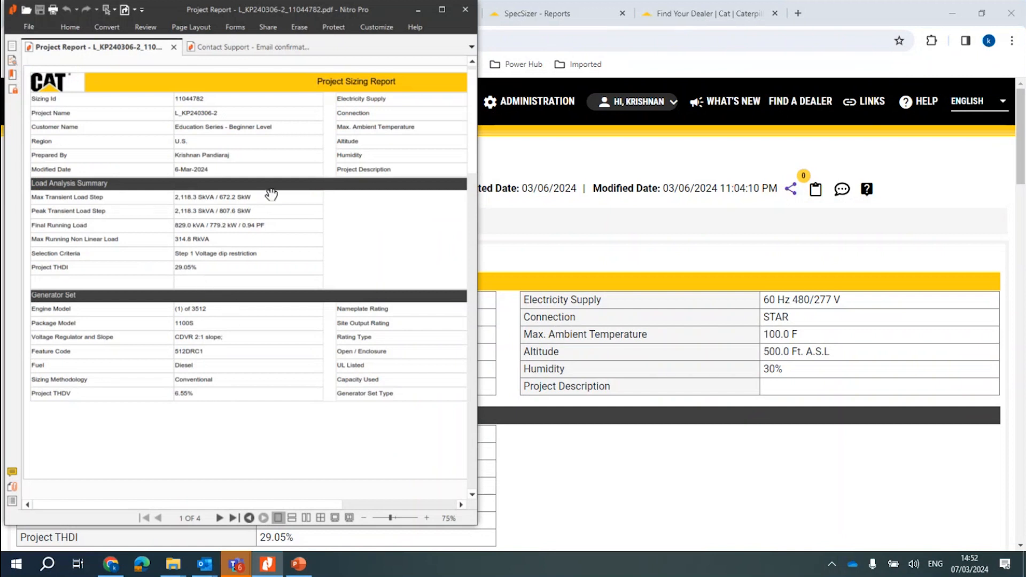
pyautogui.scroll(-3, 237, 317)
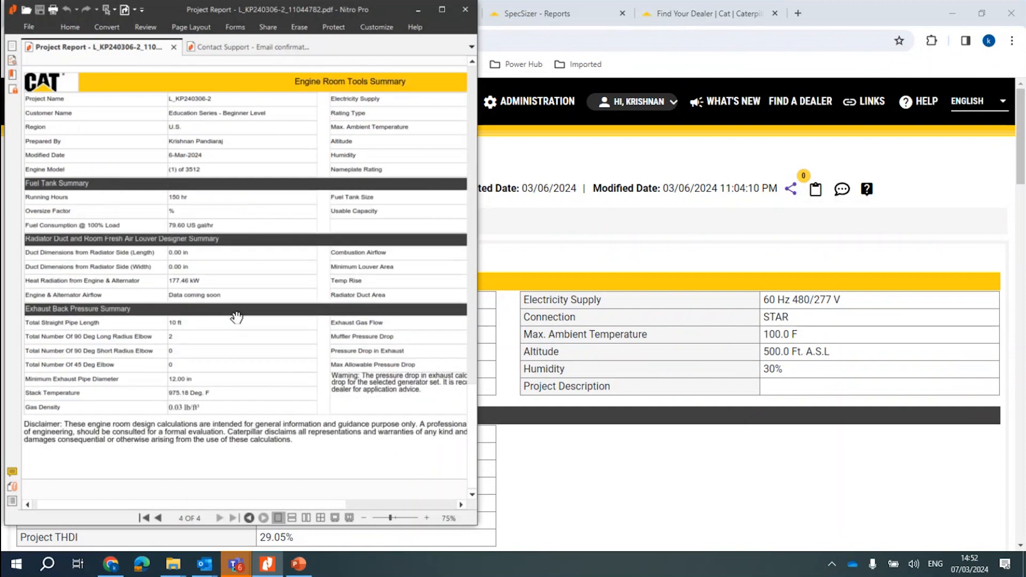
pyautogui.scroll(3, 237, 317)
pyautogui.click(569, 261)
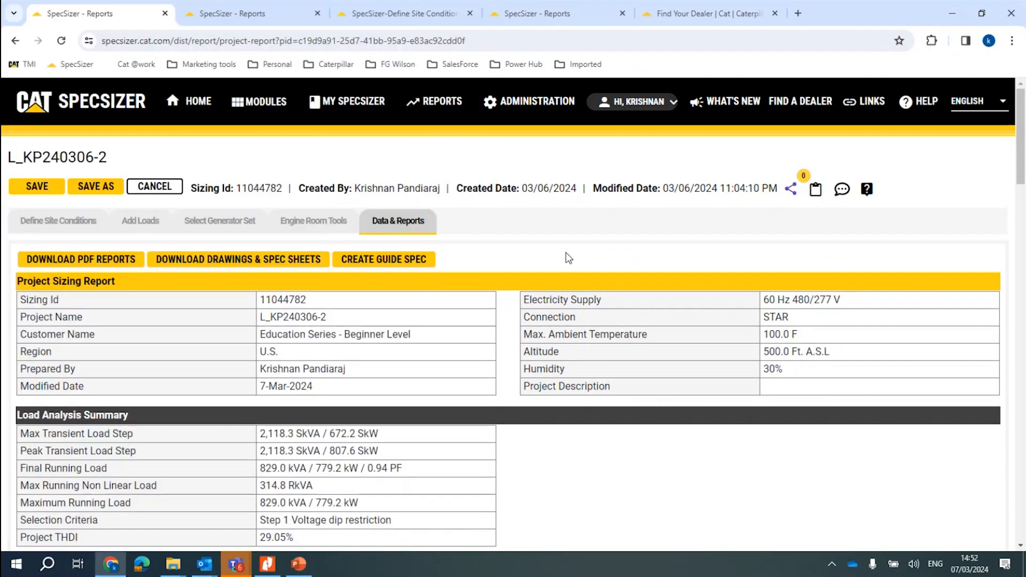
# Show the project's downloadable drawings and spec sheets and examine the drawings list with its BIM files.
pyautogui.click(249, 15)
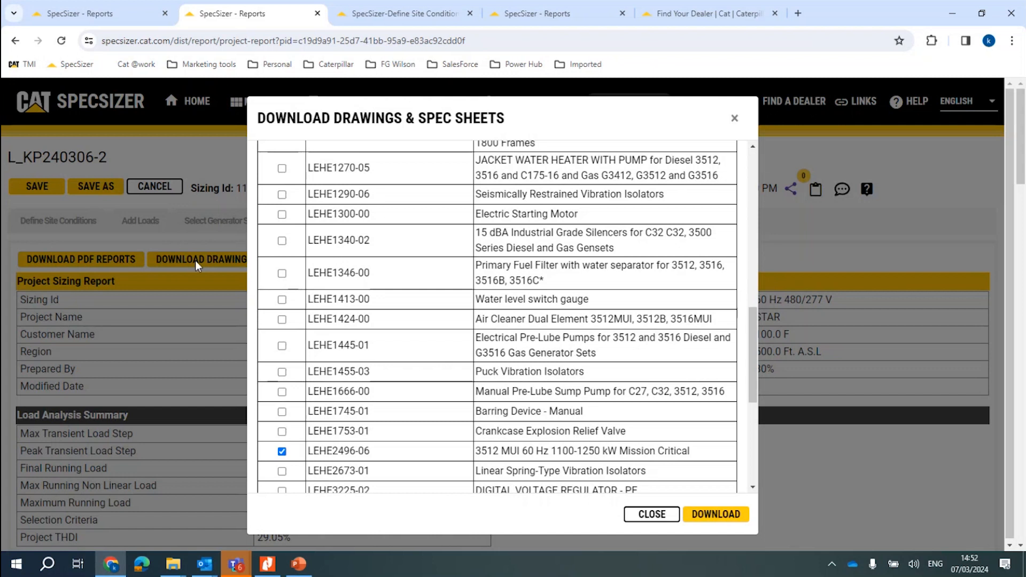
pyautogui.scroll(5, 489, 314)
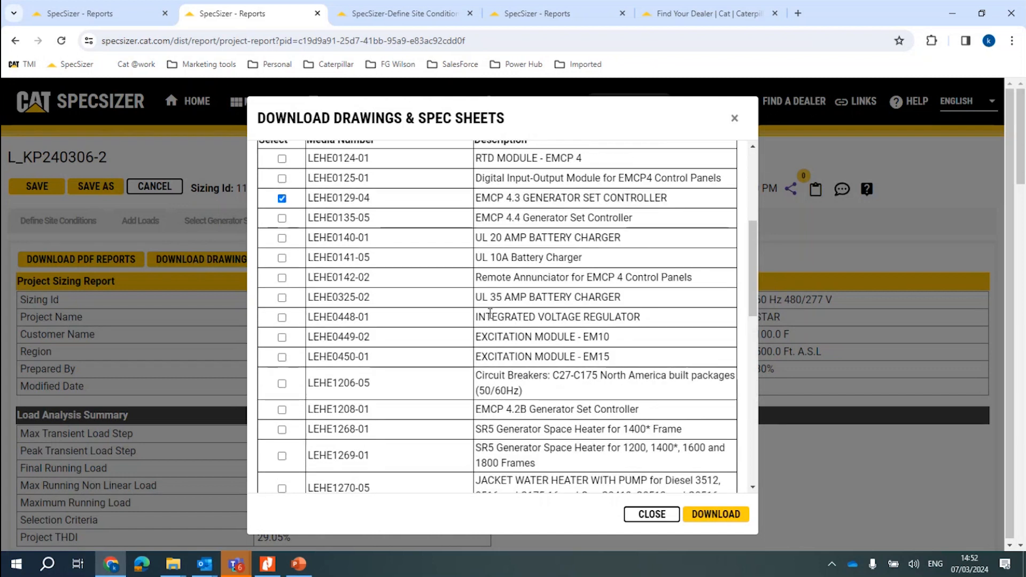
pyautogui.scroll(3, 490, 313)
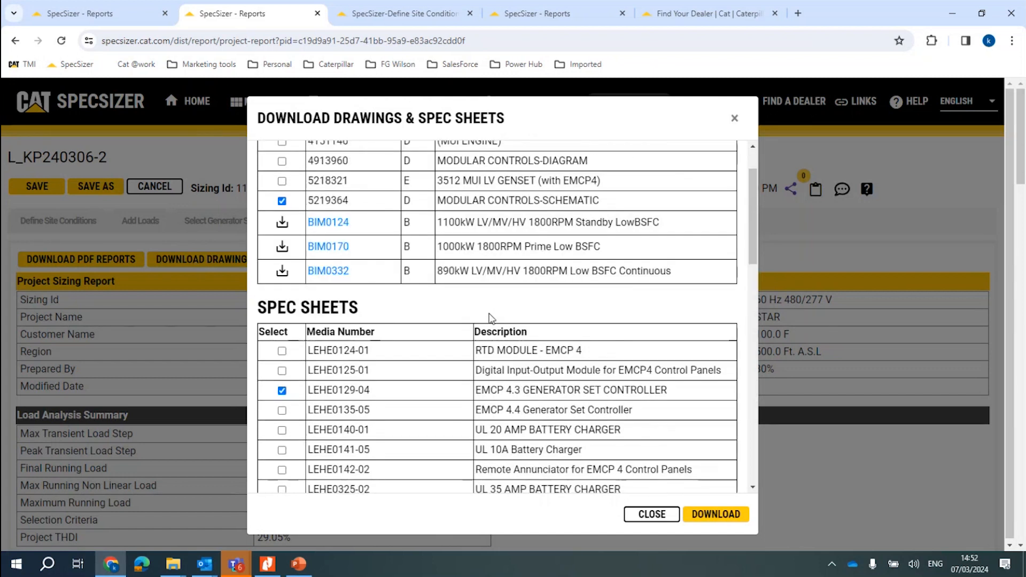
pyautogui.scroll(1, 533, 246)
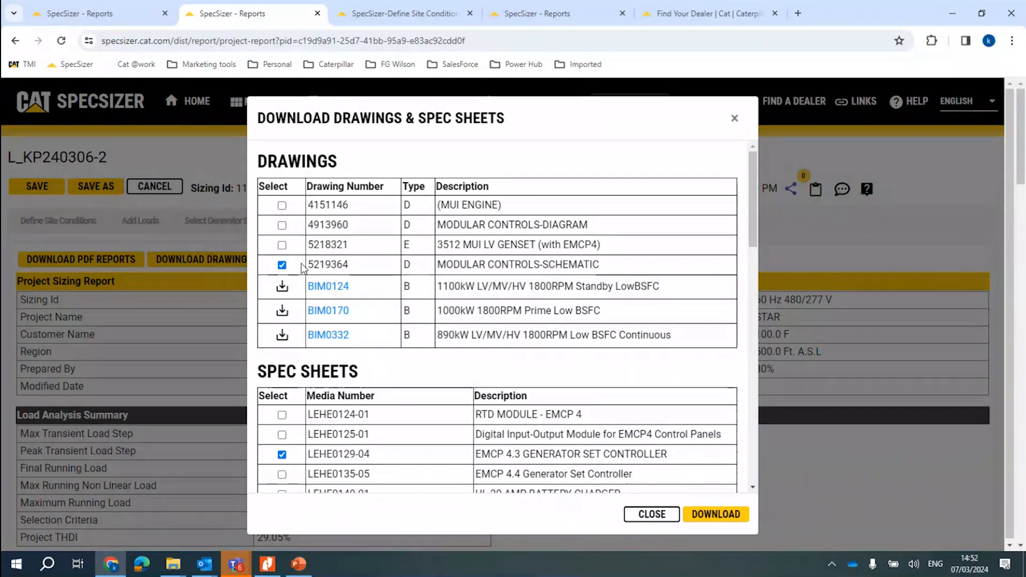
# Examine the available spec sheets and technical data for the 3512 generator set.
pyautogui.scroll(-5, 303, 267)
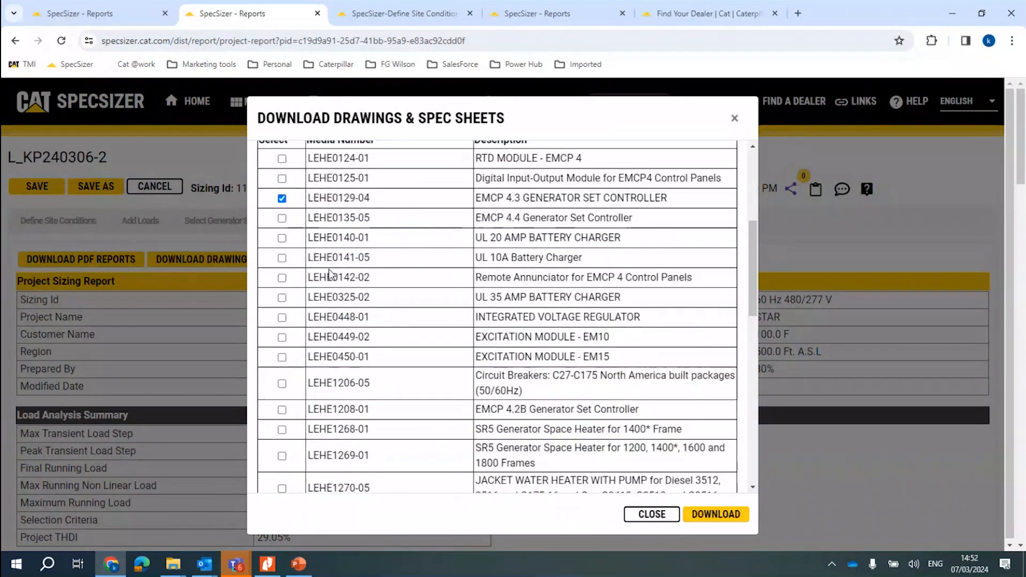
pyautogui.scroll(2, 330, 275)
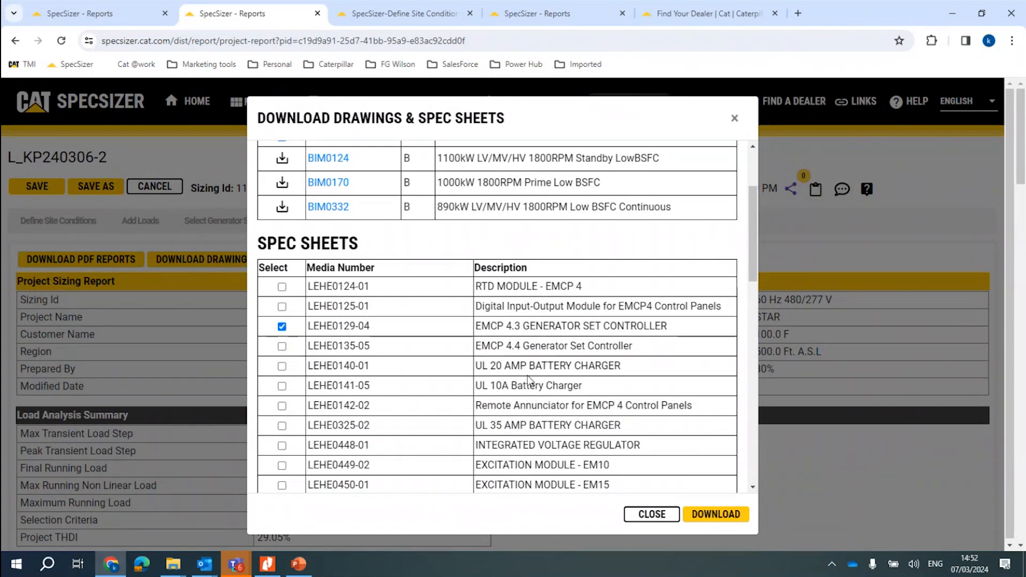
pyautogui.scroll(-1, 528, 381)
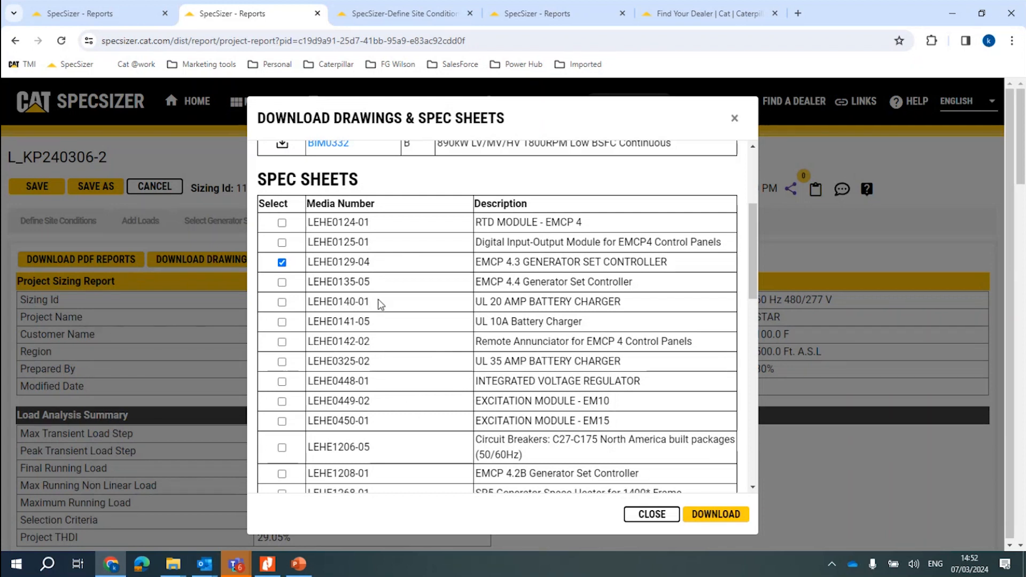
pyautogui.scroll(-5, 370, 368)
pyautogui.scroll(-6, 370, 368)
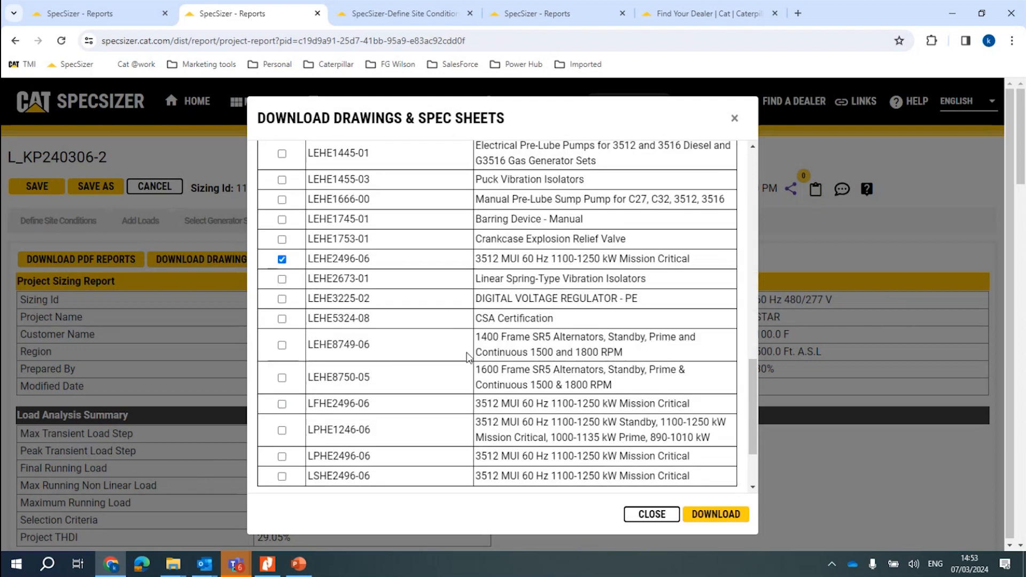
pyautogui.scroll(-3, 401, 286)
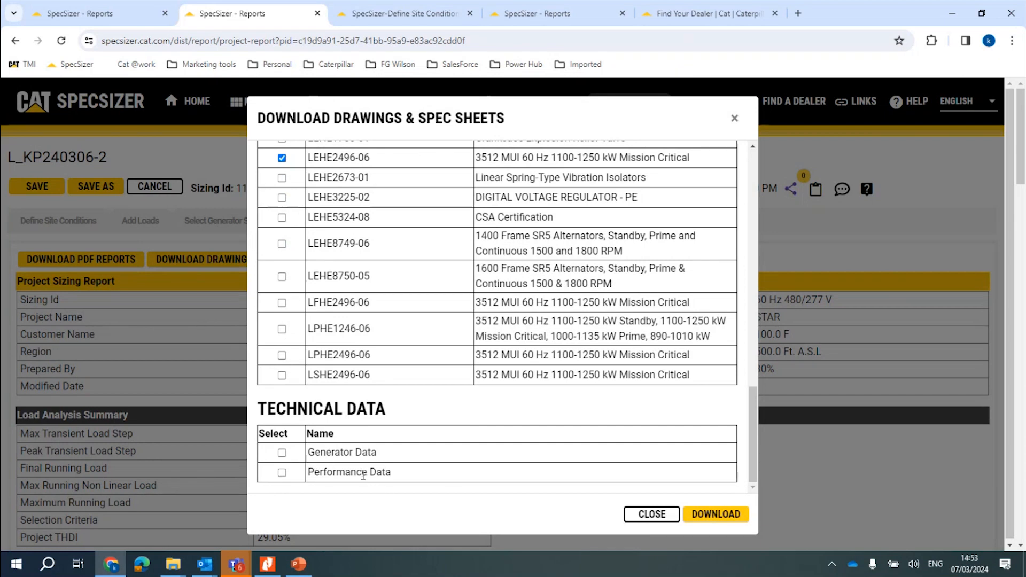
pyautogui.click(269, 565)
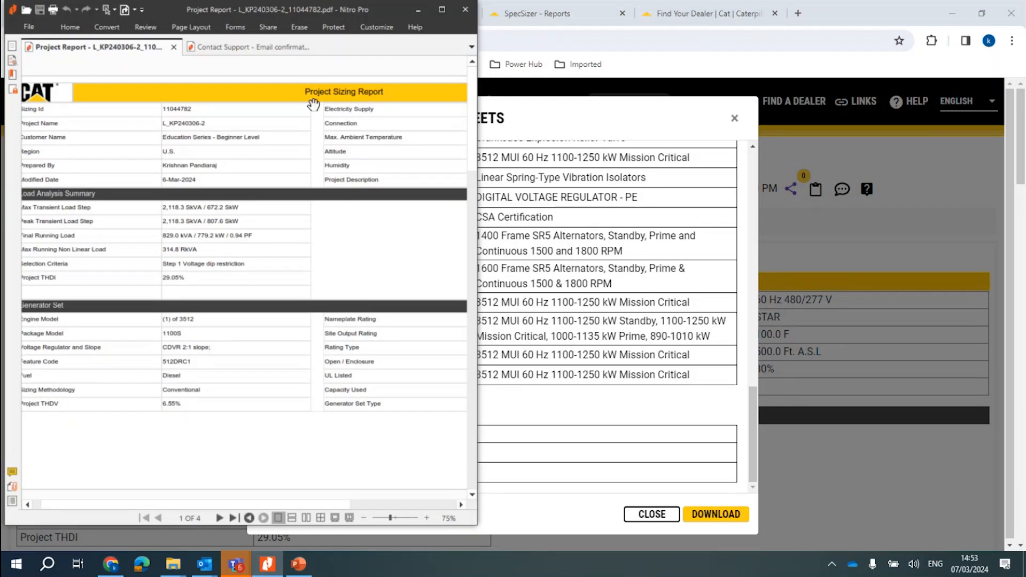
pyautogui.click(262, 47)
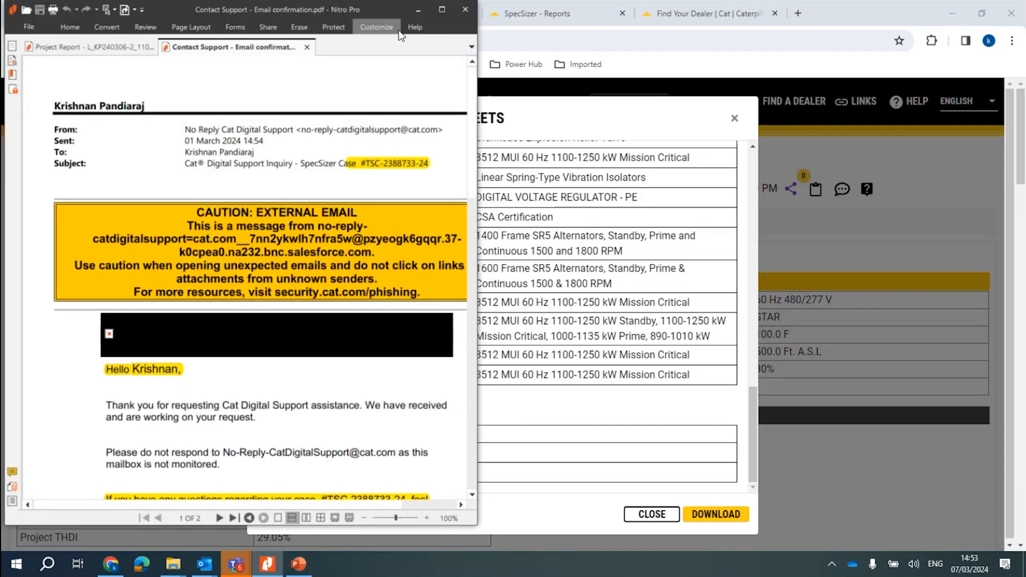
pyautogui.moveTo(409, 17); pyautogui.dragTo(413, 53)
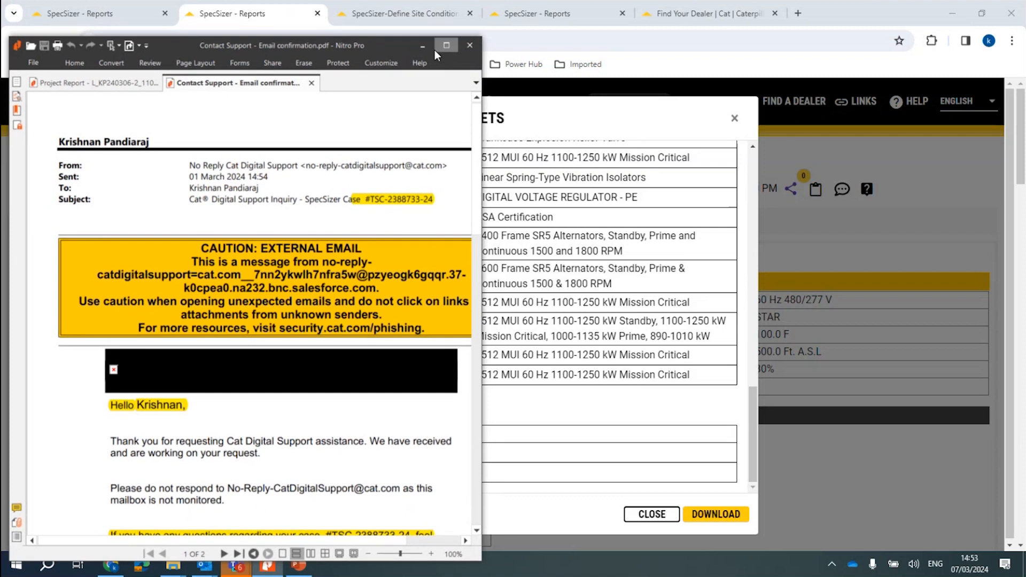
pyautogui.click(437, 49)
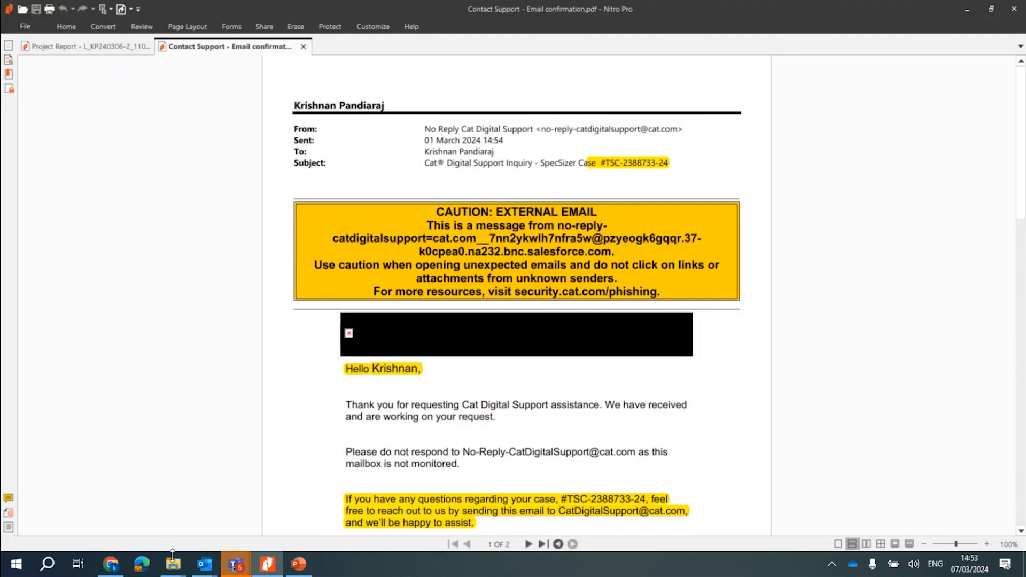
pyautogui.hotkey('alt', 'Tab')
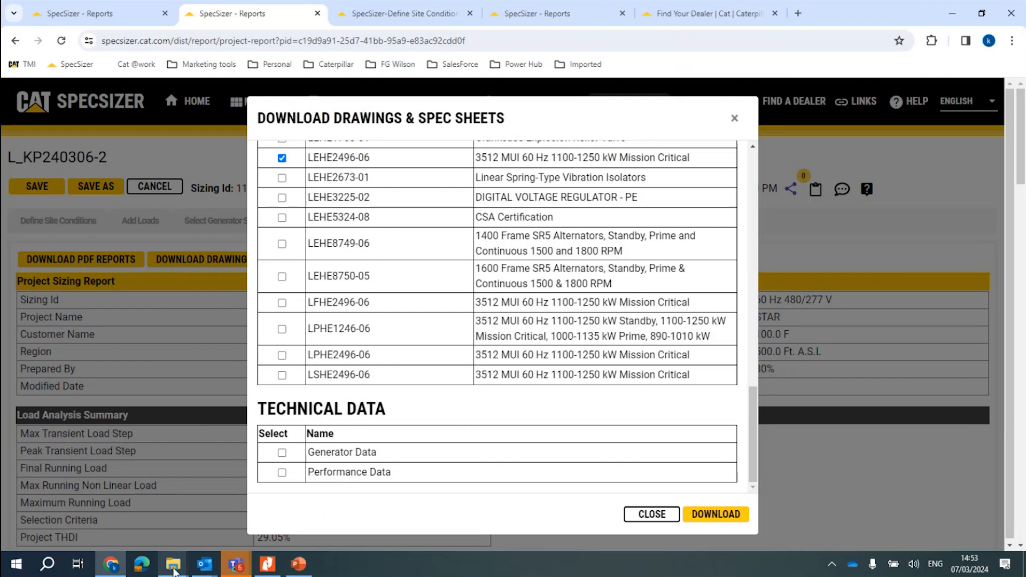
# Open the PDF "ProductInformation for 3512B genset" from the SS Education Series folder in File Explorer.
pyautogui.moveTo(173, 564)
pyautogui.click(118, 524)
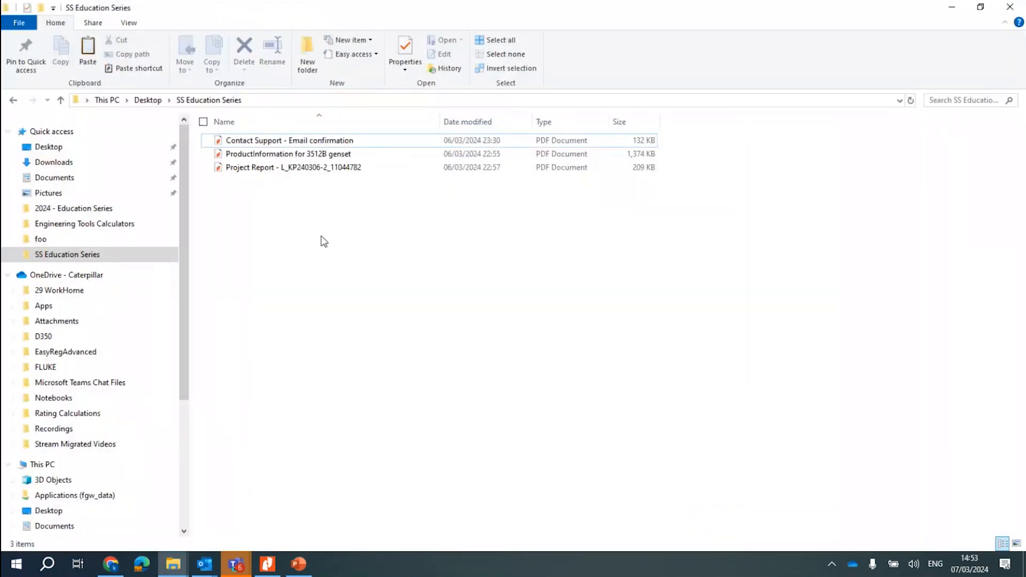
pyautogui.doubleClick(332, 155)
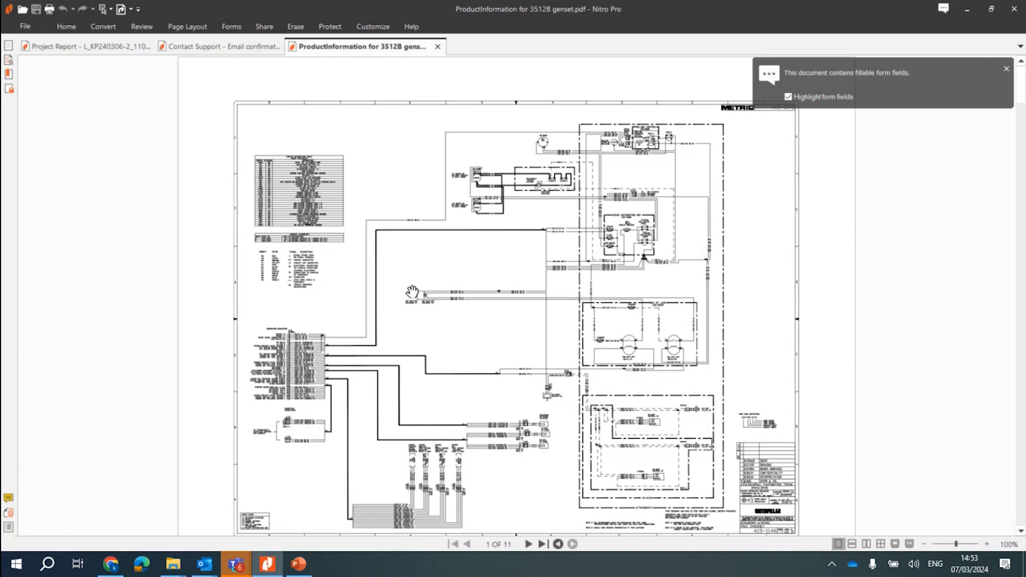
# Read through the product information PDF, covering the wiring schematic, the EMCP 4.3 controller attachment and the Cat 3512 spec sheet.
pyautogui.scroll(-5, 412, 291)
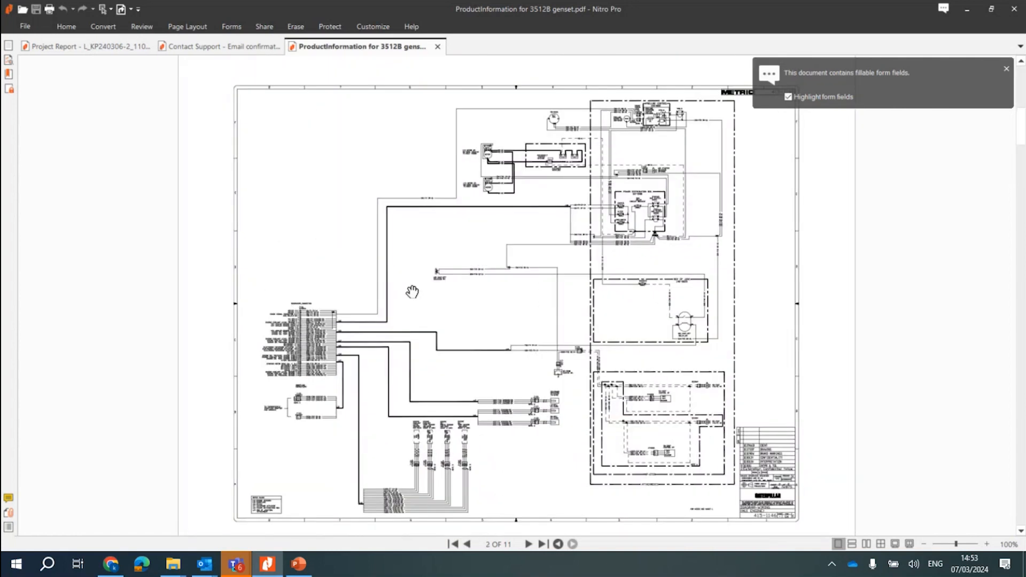
pyautogui.scroll(5, 412, 291)
pyautogui.scroll(-10, 412, 291)
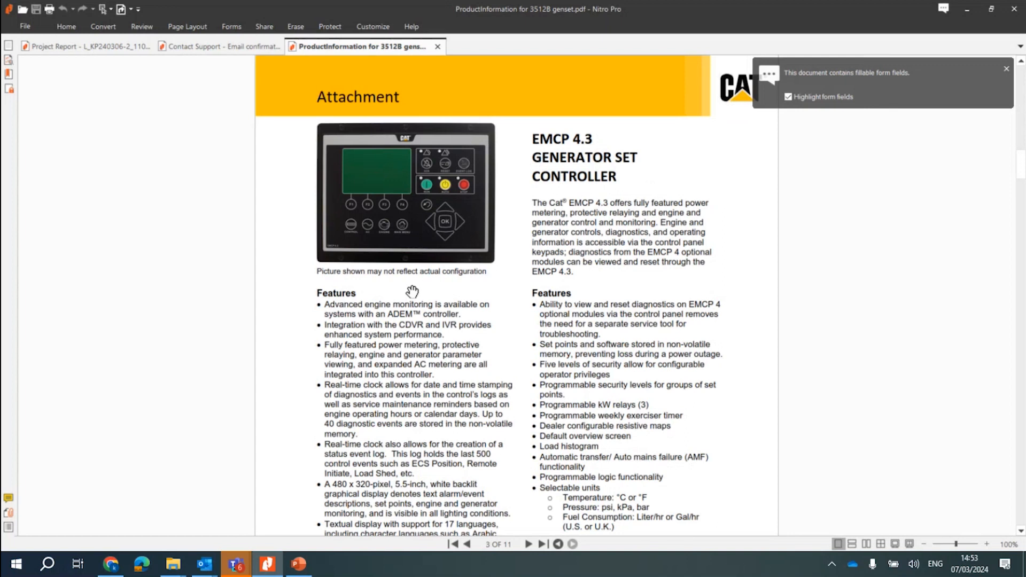
pyautogui.scroll(-3, 412, 292)
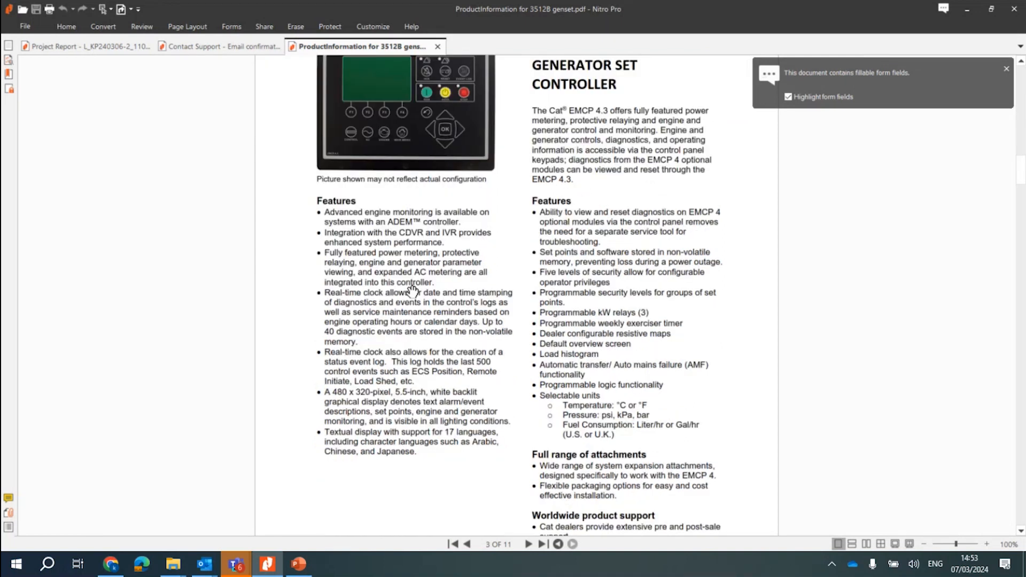
pyautogui.scroll(-10, 412, 292)
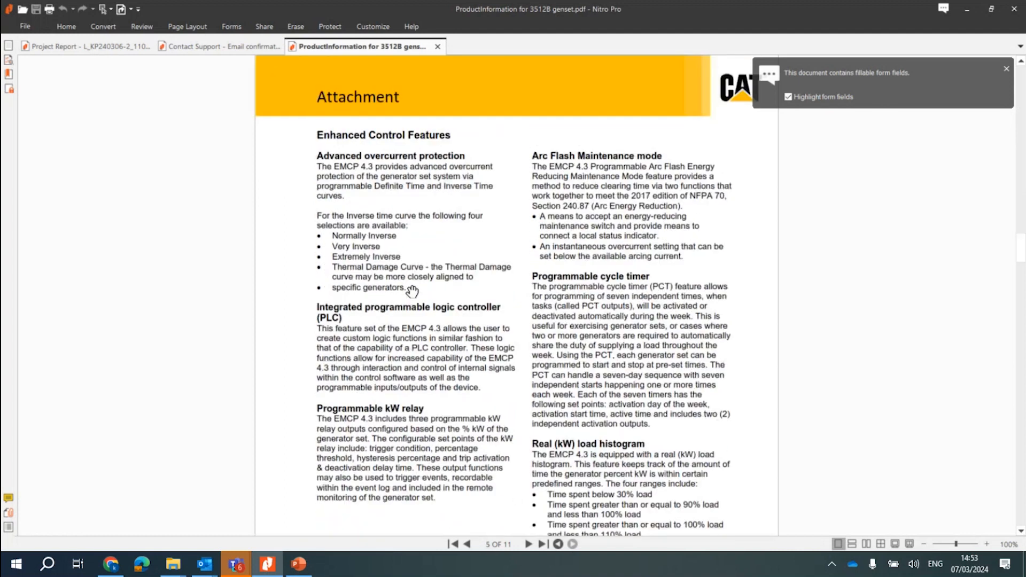
pyautogui.scroll(-5, 412, 291)
pyautogui.scroll(2, 412, 291)
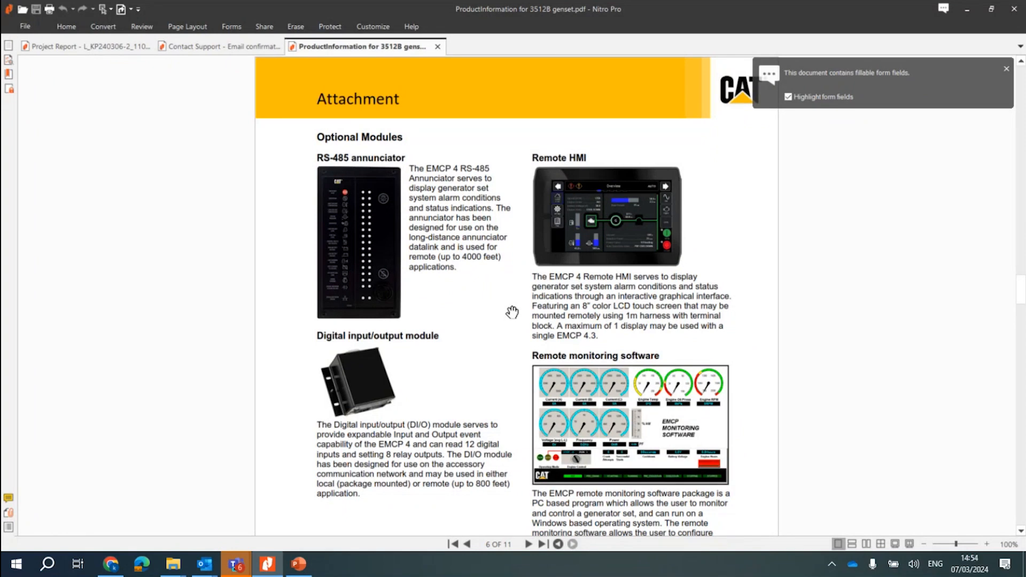
pyautogui.scroll(-10, 512, 312)
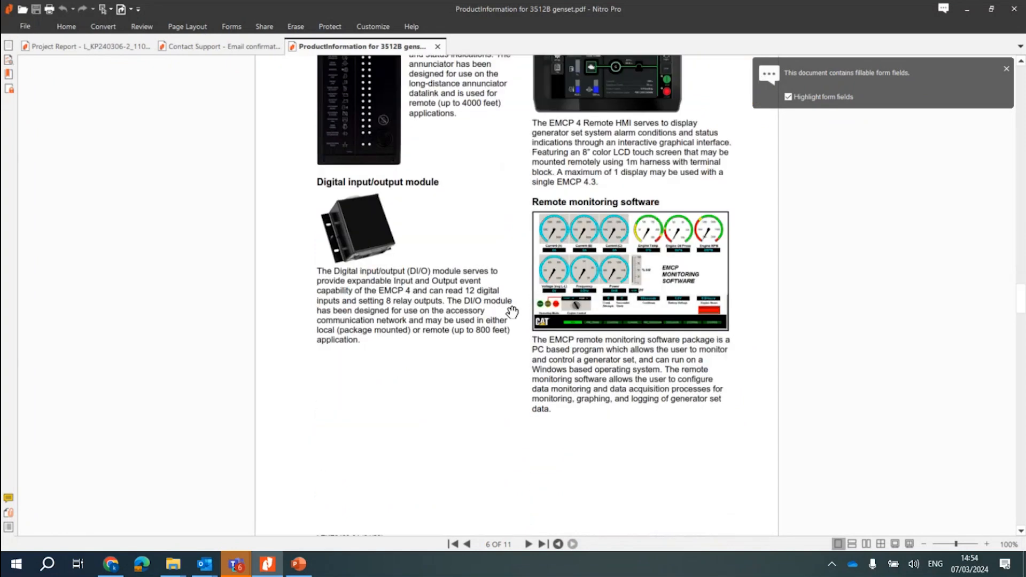
pyautogui.scroll(-5, 511, 312)
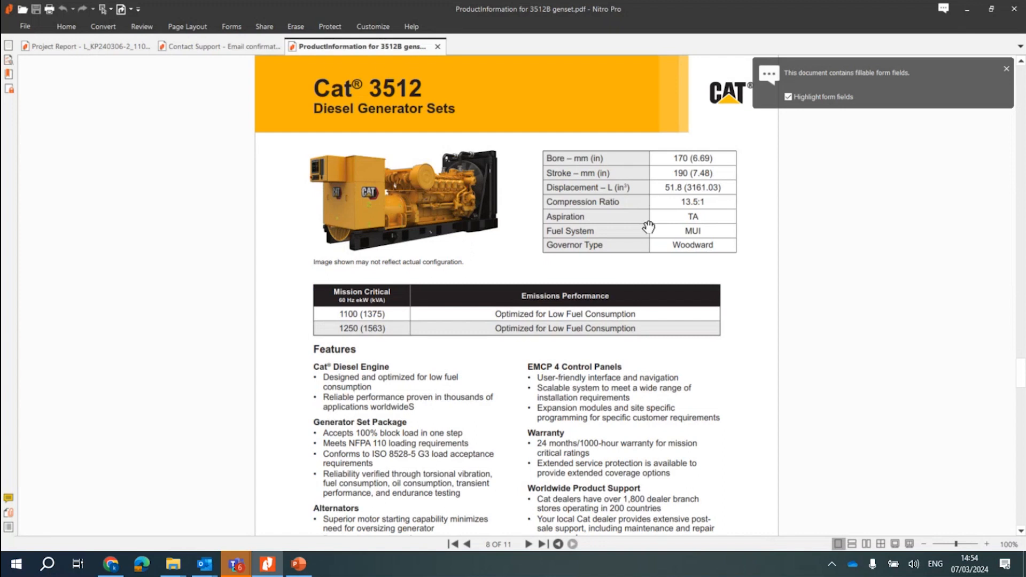
# Read the rest of the Cat 3512 spec sheet, covering optional equipment, package performance, weights and dimensions, and ratings definitions.
pyautogui.scroll(-3, 649, 224)
pyautogui.scroll(-5, 648, 226)
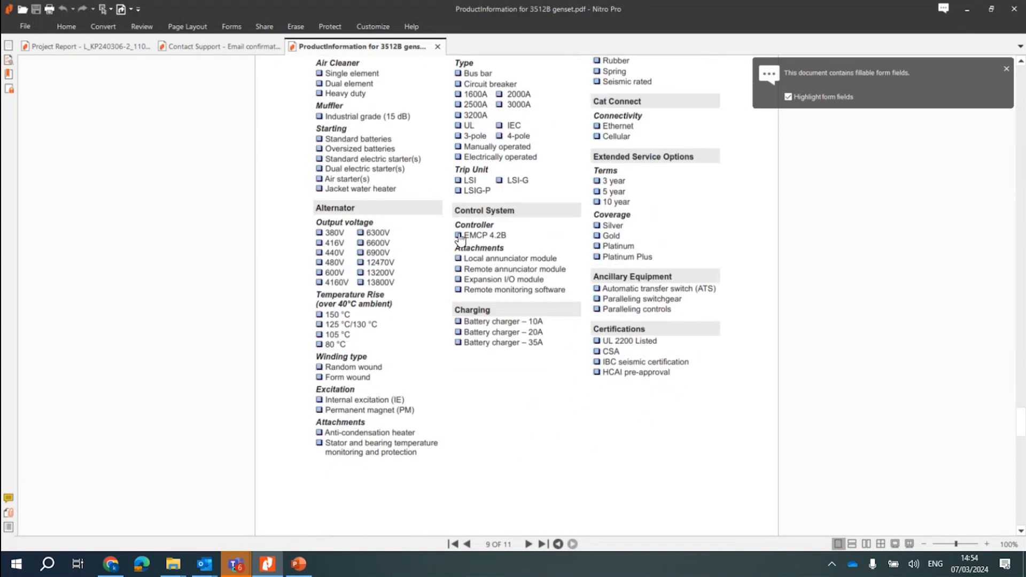
pyautogui.scroll(-3, 459, 237)
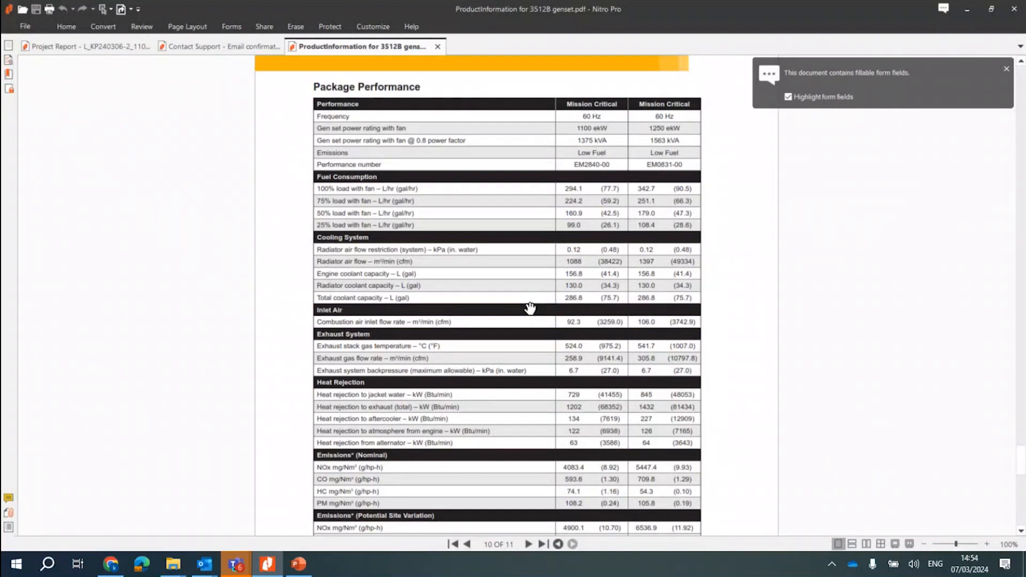
pyautogui.scroll(-3, 529, 308)
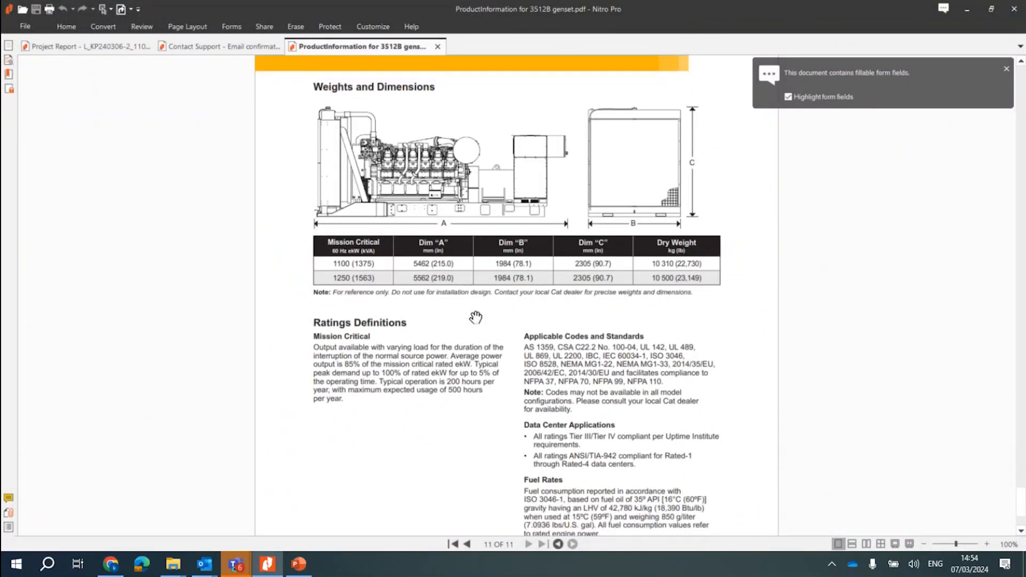
pyautogui.scroll(-1, 476, 317)
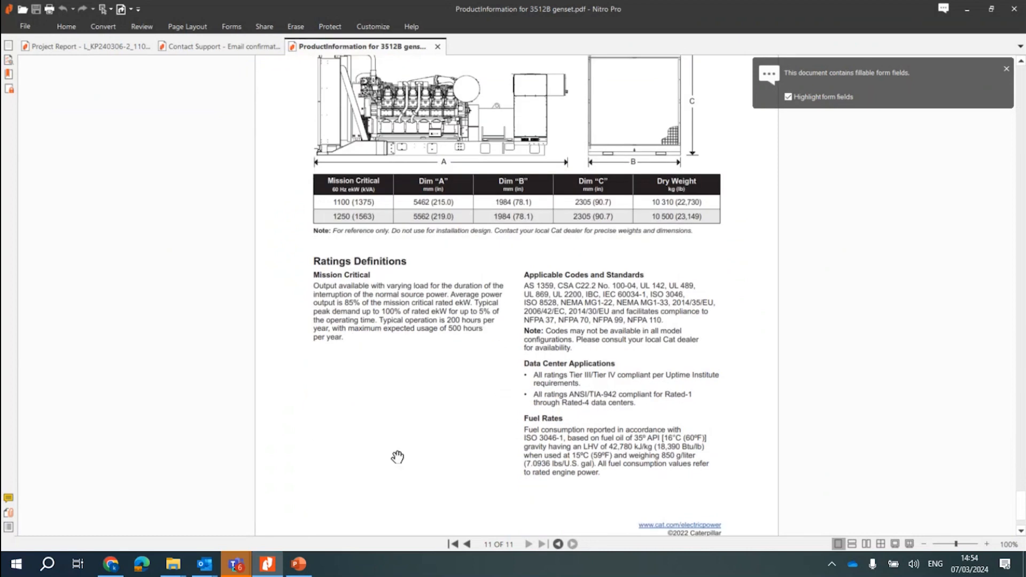
# Switch to SpecSizer in Chrome and open the Generator Set Duty help page from the project's site conditions.
pyautogui.click(111, 563)
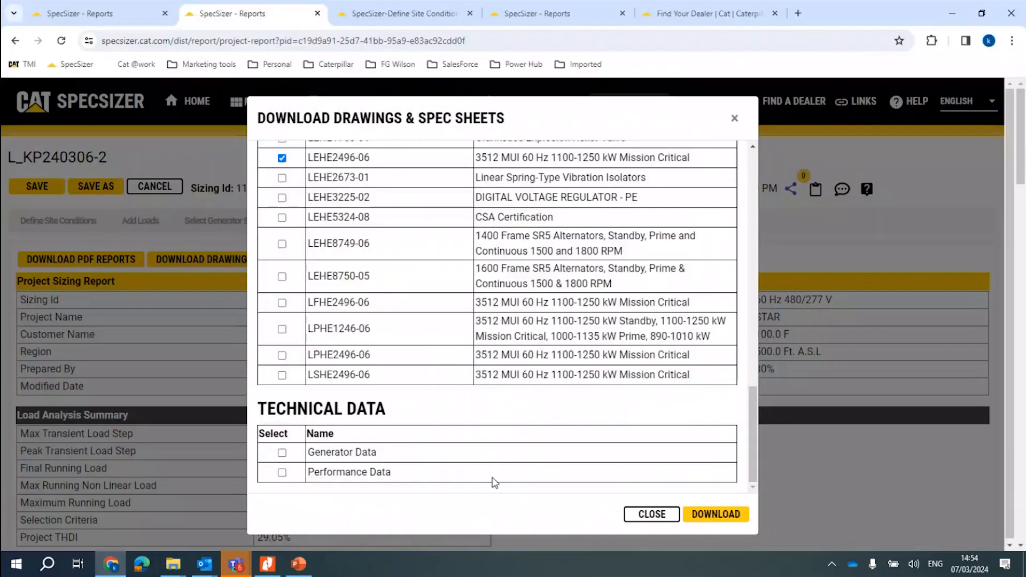
pyautogui.click(369, 21)
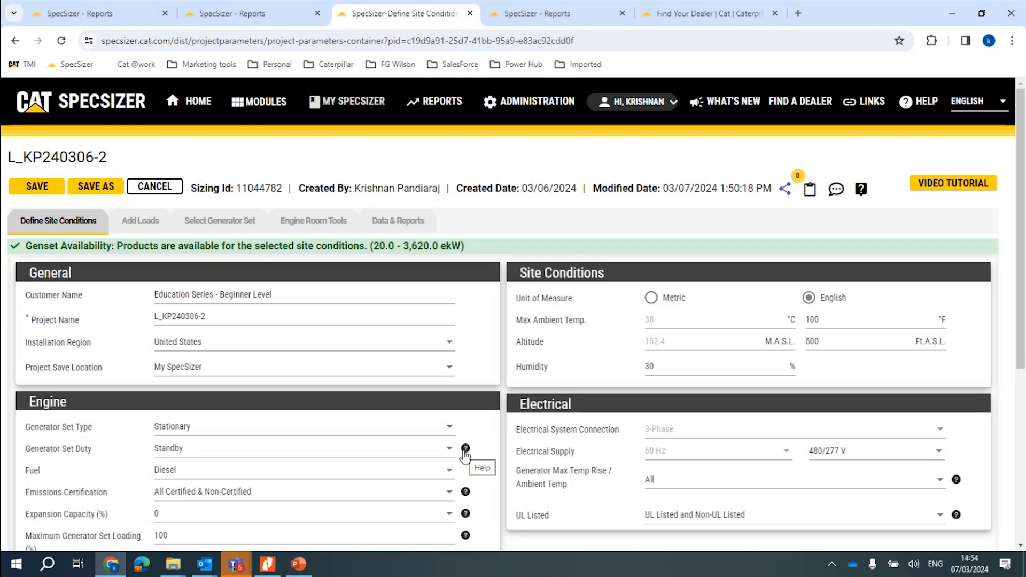
pyautogui.click(465, 449)
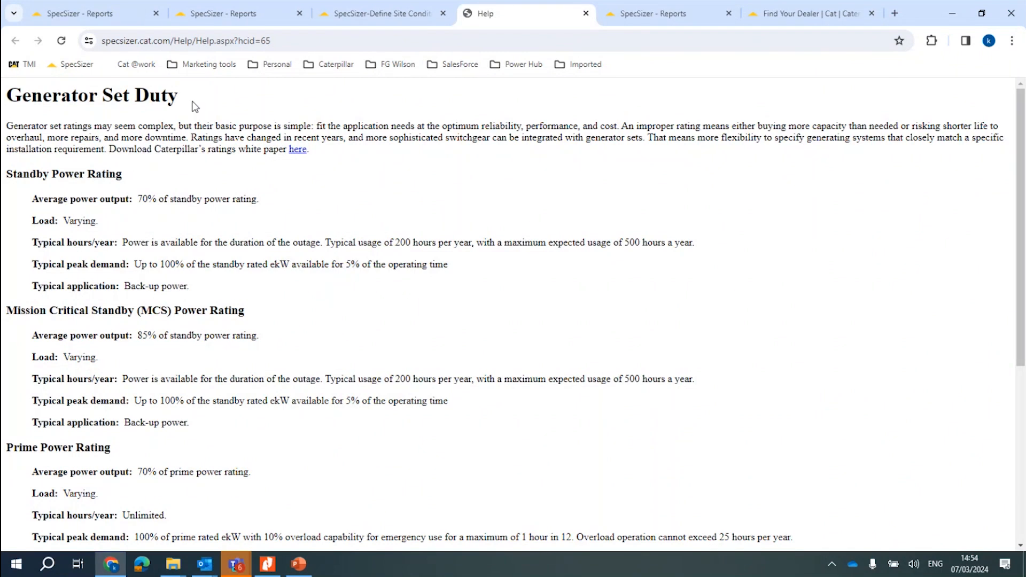
# Read through the help page's definitions of the Standby, Mission Critical Standby, Prime, Prime – DCP and Continuous power ratings.
pyautogui.moveTo(124, 177); pyautogui.dragTo(54, 179)
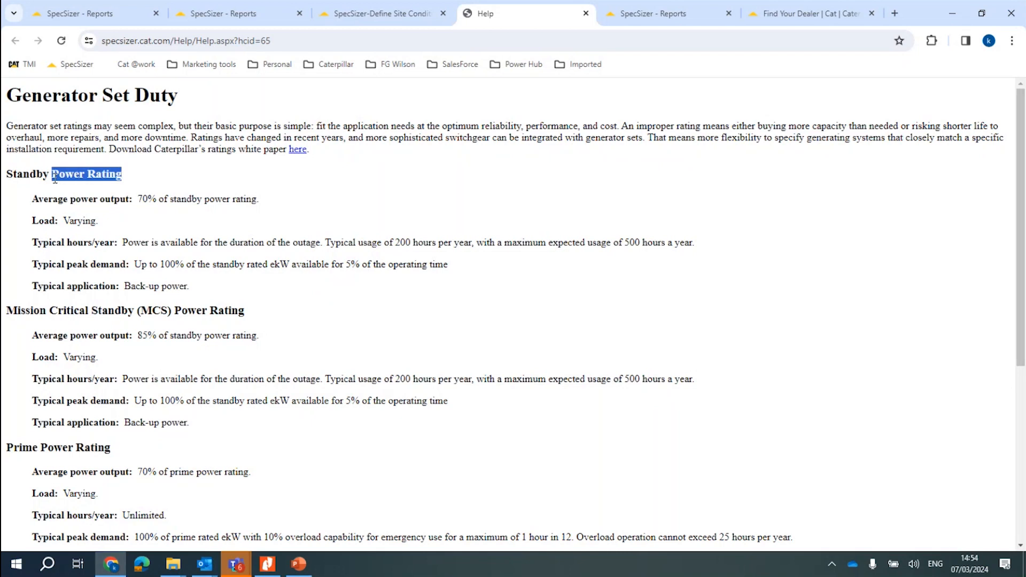
pyautogui.click(73, 317)
pyautogui.scroll(-3, 73, 317)
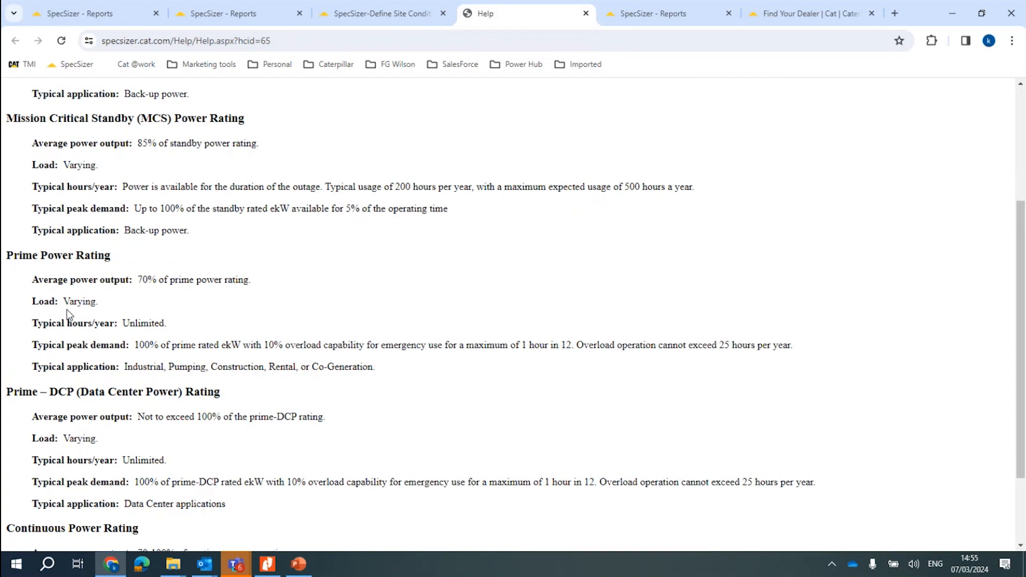
pyautogui.scroll(-2, 69, 314)
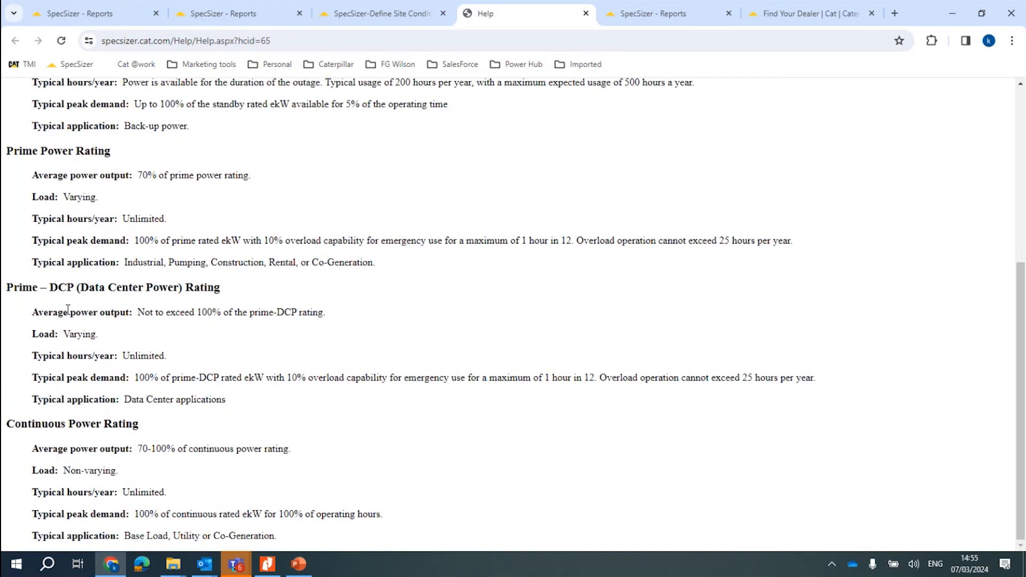
pyautogui.scroll(5, 69, 313)
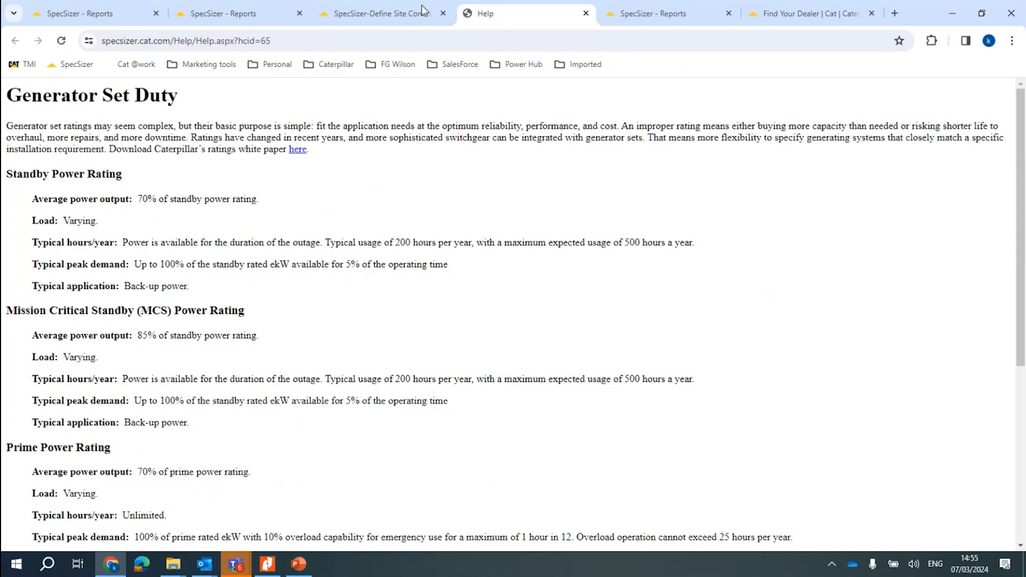
# Return to the project's site conditions and show the available SpecSizer help options.
pyautogui.click(405, 9)
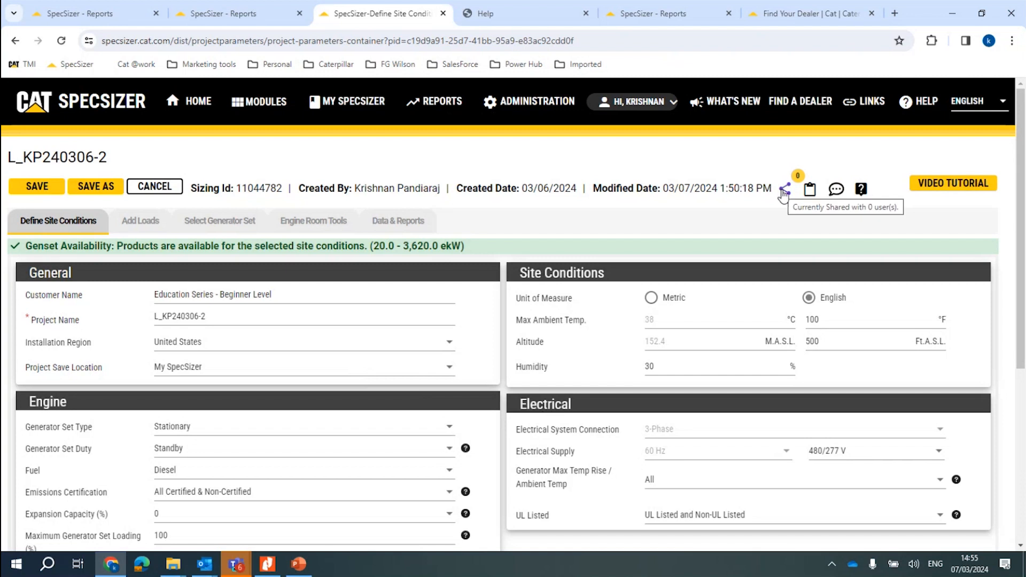
pyautogui.click(921, 102)
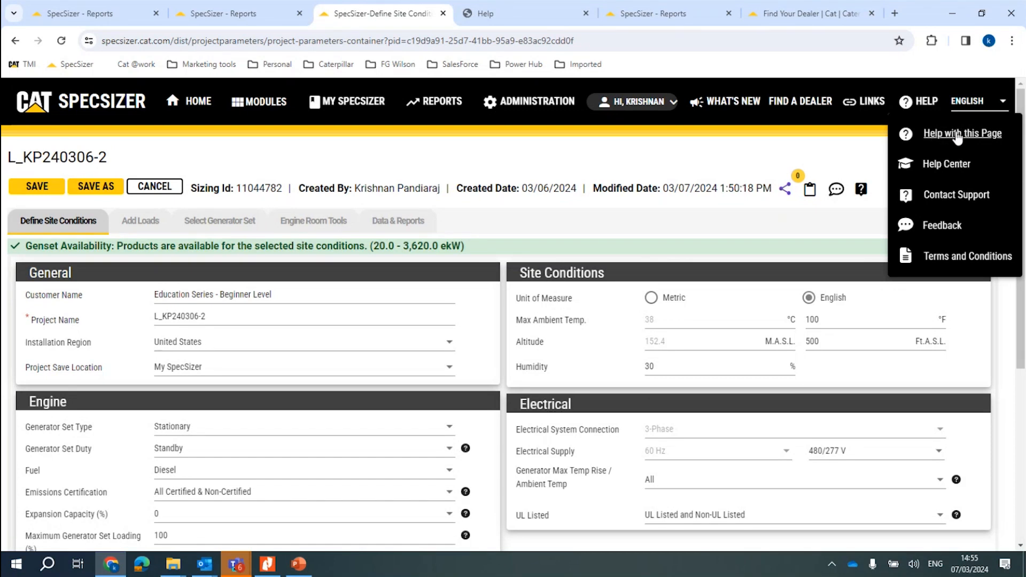
pyautogui.click(956, 135)
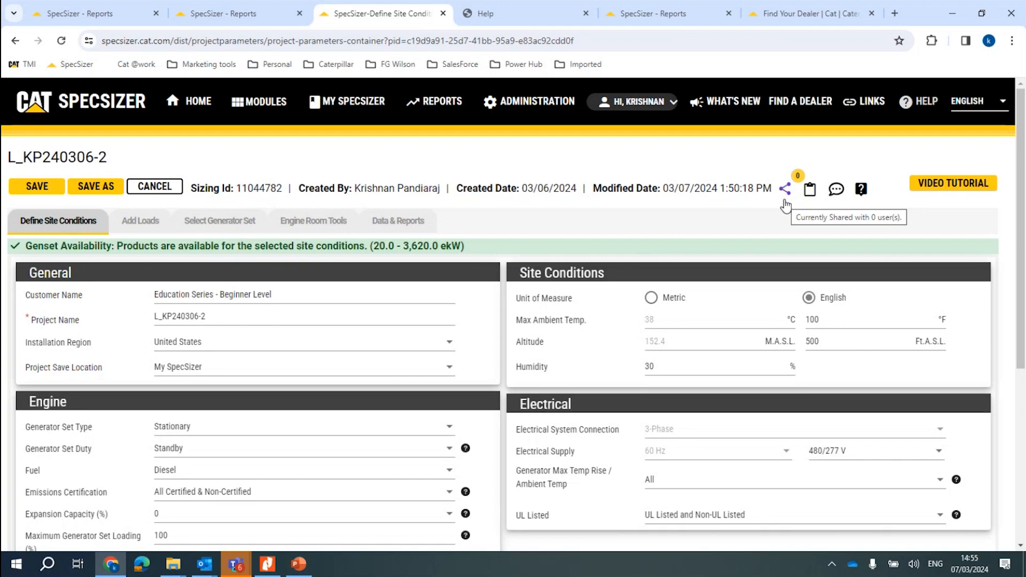
# Add two suggested e-mail addresses to the project's sharing list and cancel the sharing changes.
pyautogui.click(785, 191)
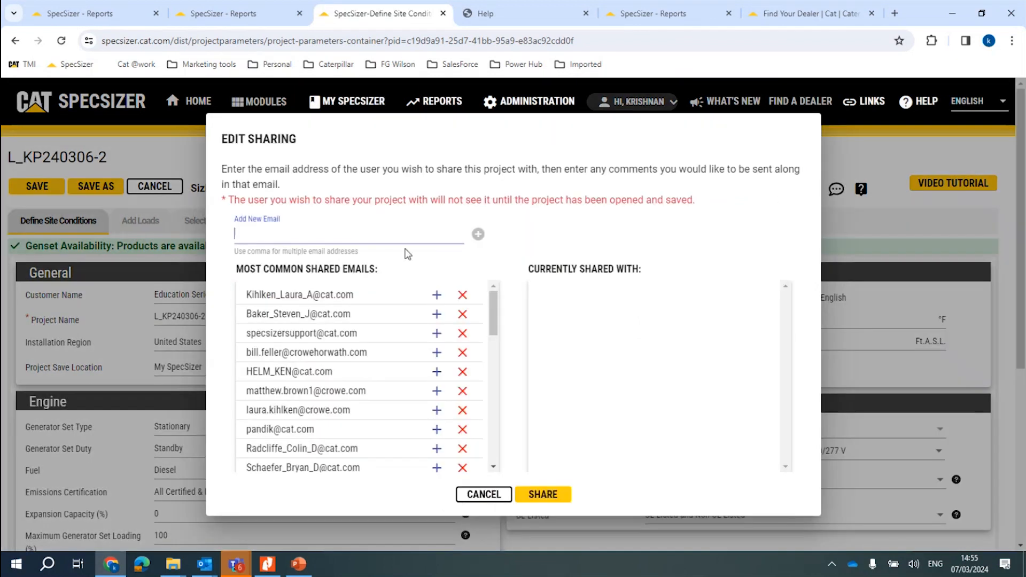
pyautogui.click(550, 498)
pyautogui.click(443, 306)
pyautogui.click(437, 314)
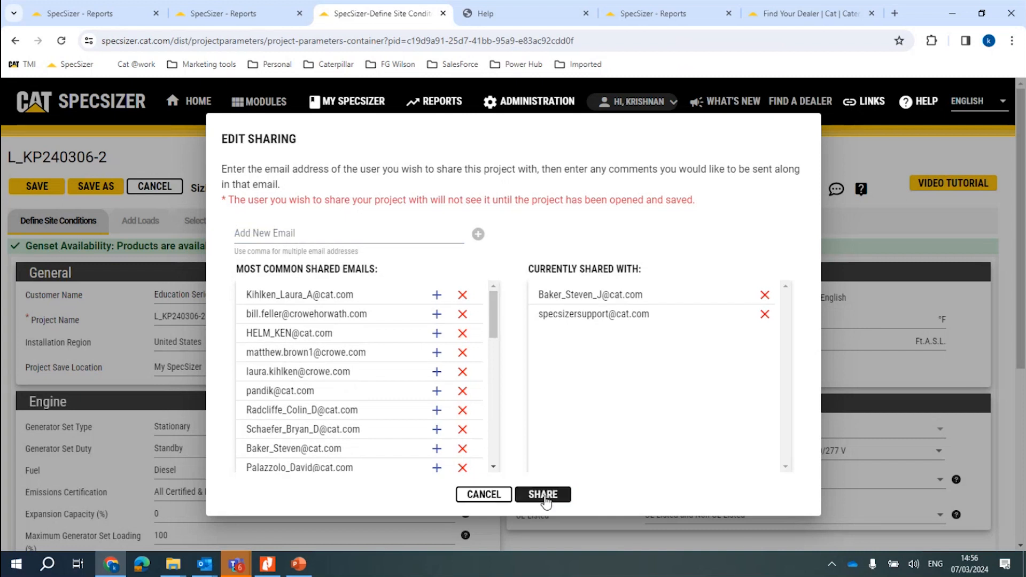
pyautogui.click(487, 494)
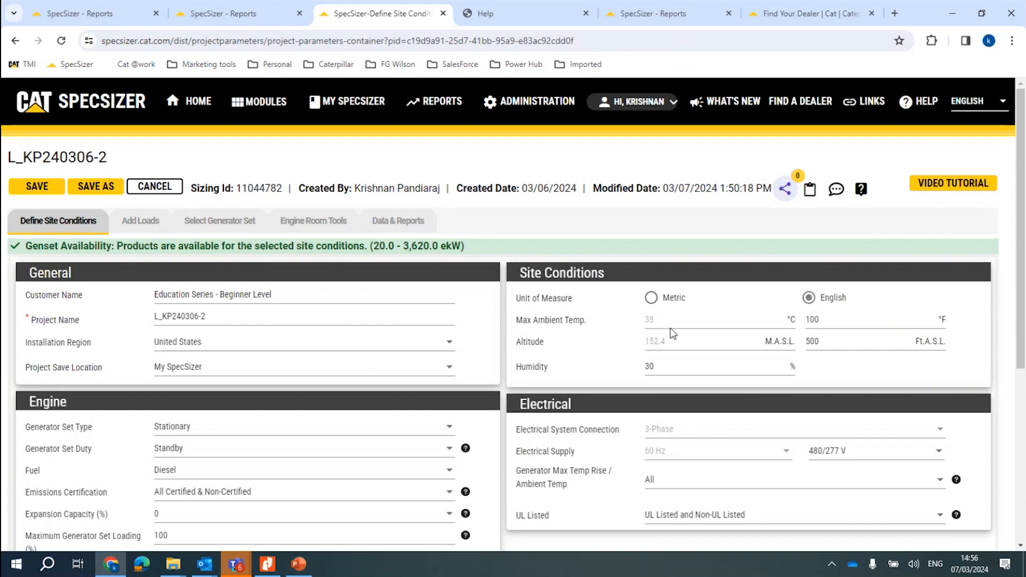
# Open the Contact Support case form for the project and look over its user, generator set, query and attachment sections.
pyautogui.click(361, 102)
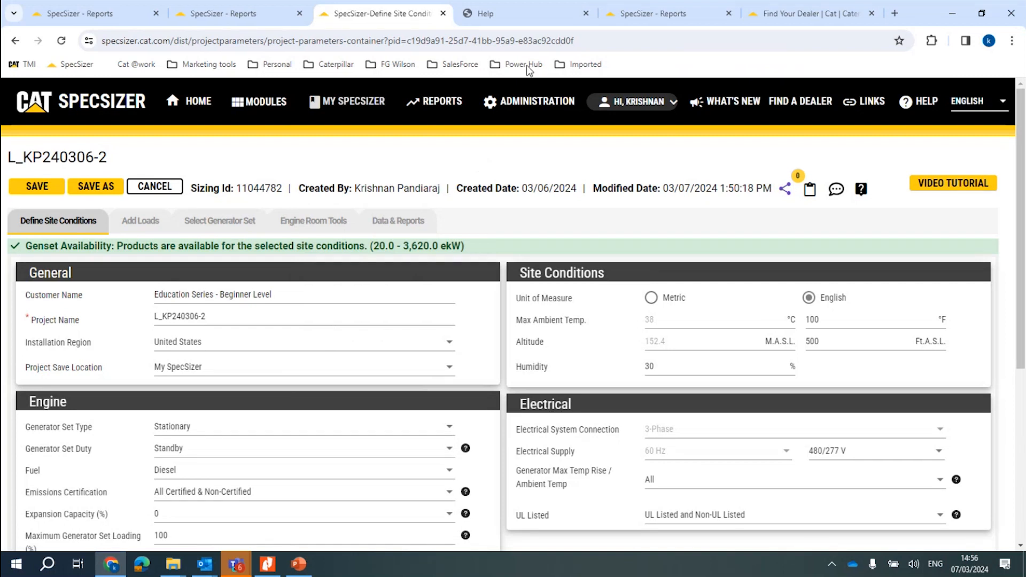
pyautogui.moveTo(920, 102)
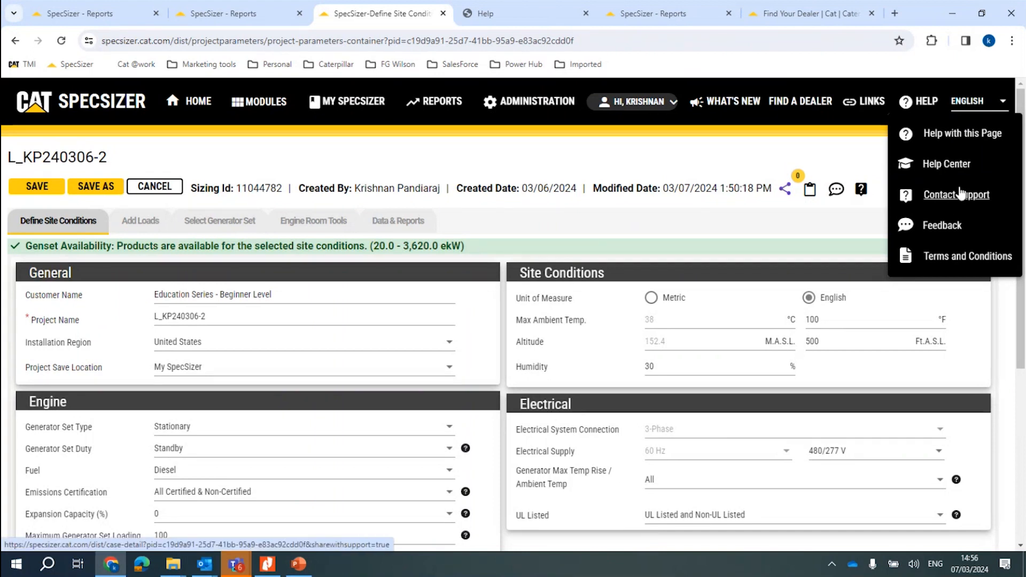
pyautogui.click(960, 195)
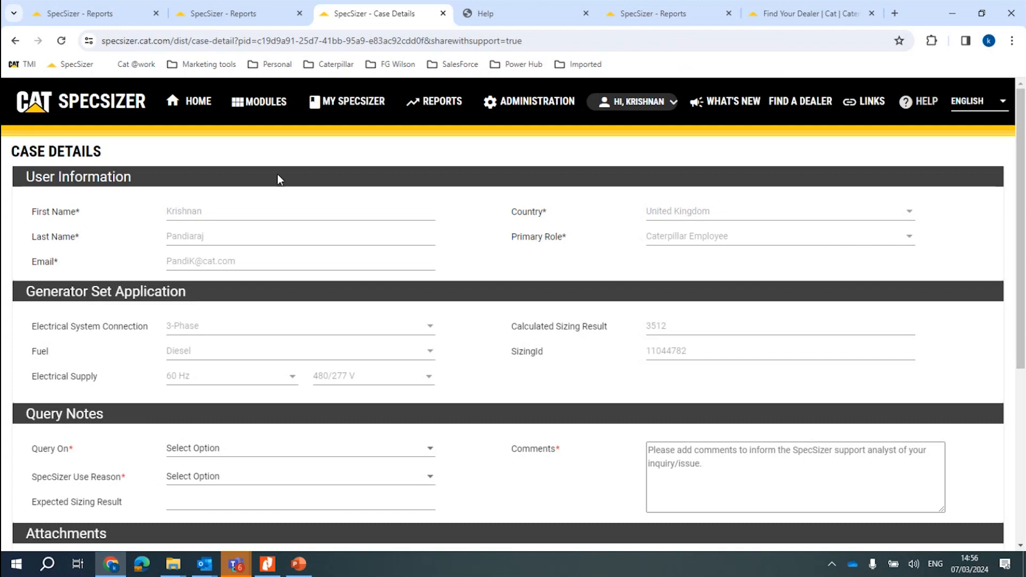
pyautogui.scroll(-5, 305, 233)
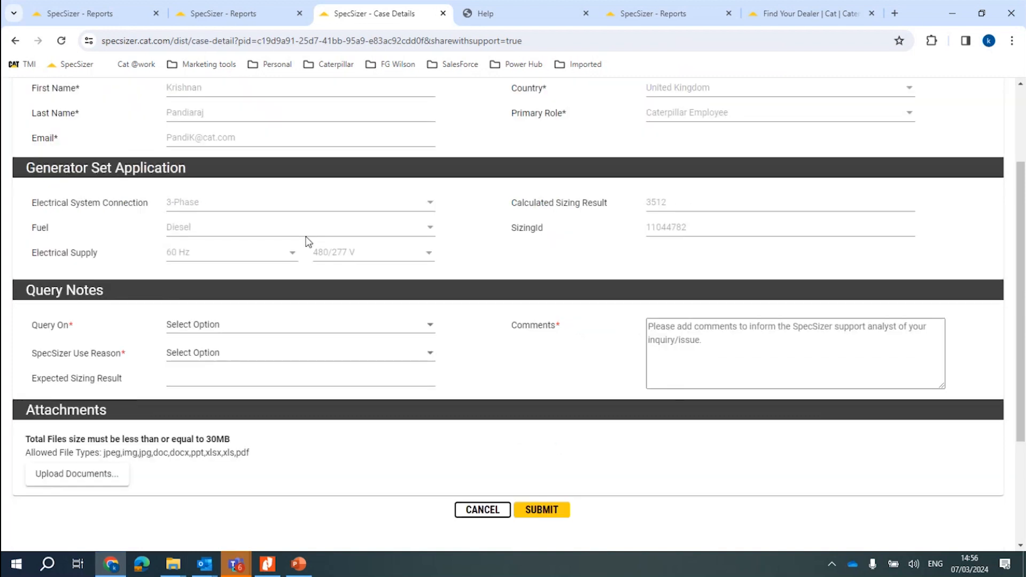
pyautogui.scroll(2, 298, 232)
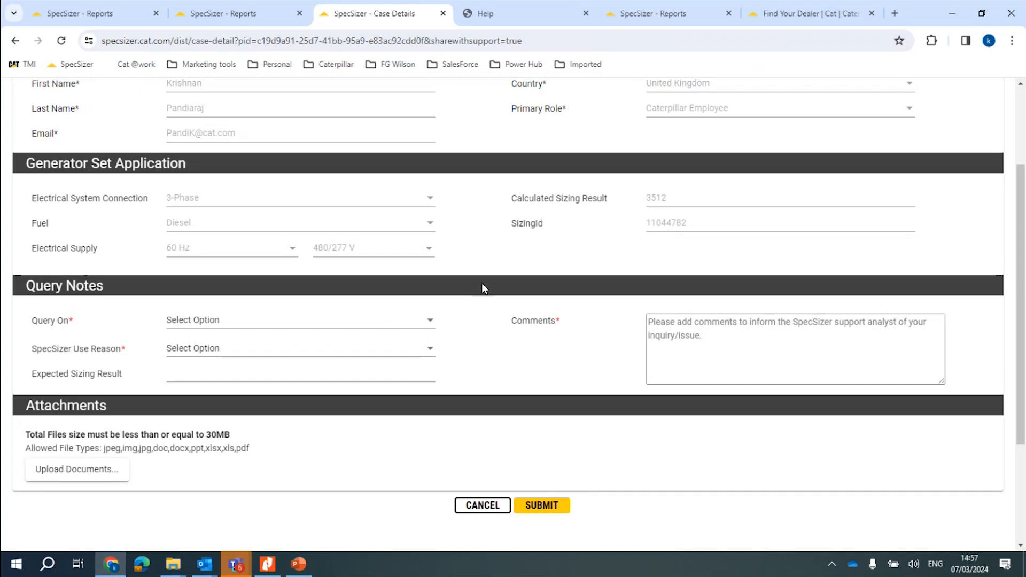
pyautogui.scroll(-3, 483, 275)
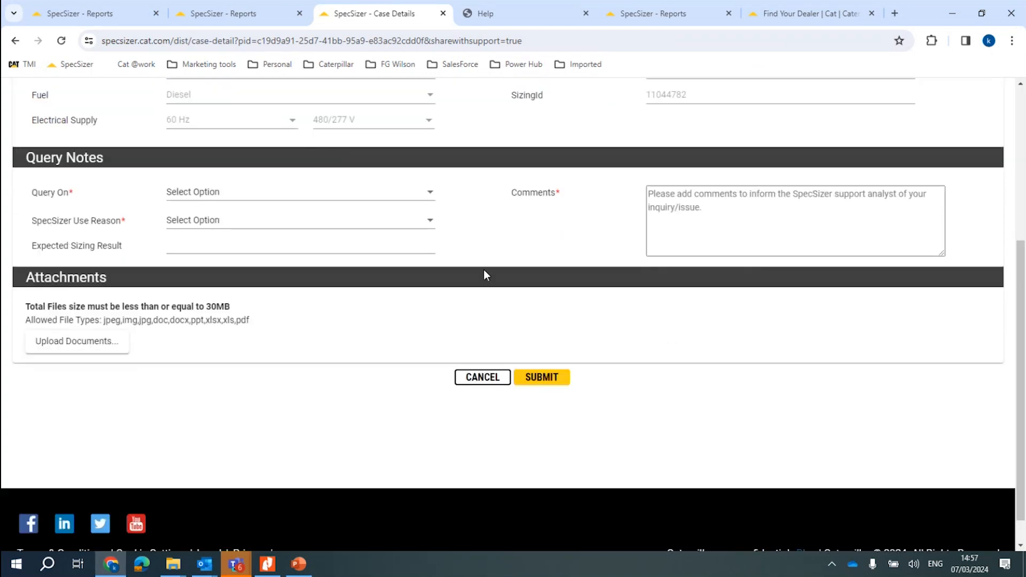
# Review the Query On options in the support case and set the query topic to Sizing.
pyautogui.click(398, 196)
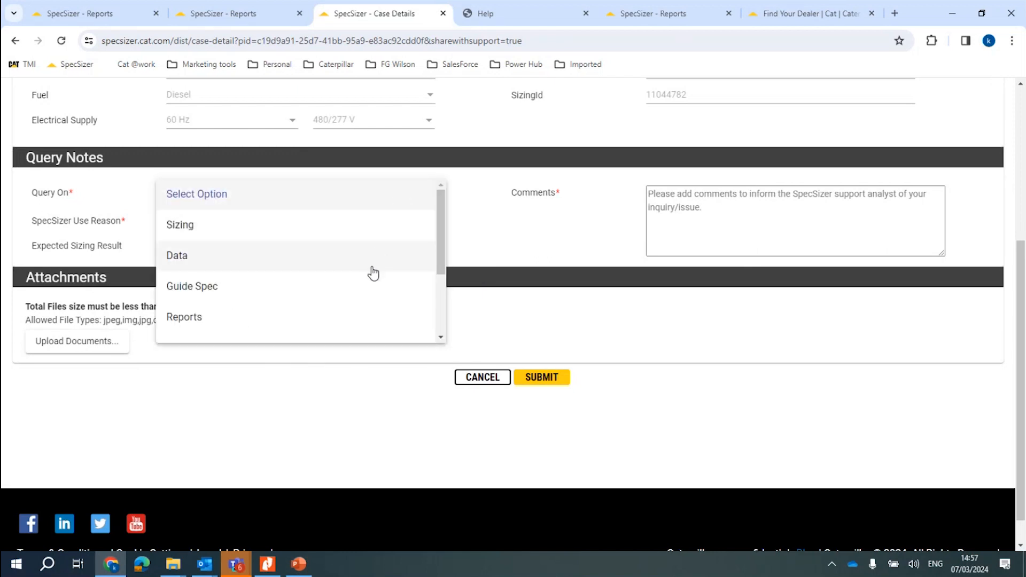
pyautogui.moveTo(439, 248); pyautogui.dragTo(441, 300)
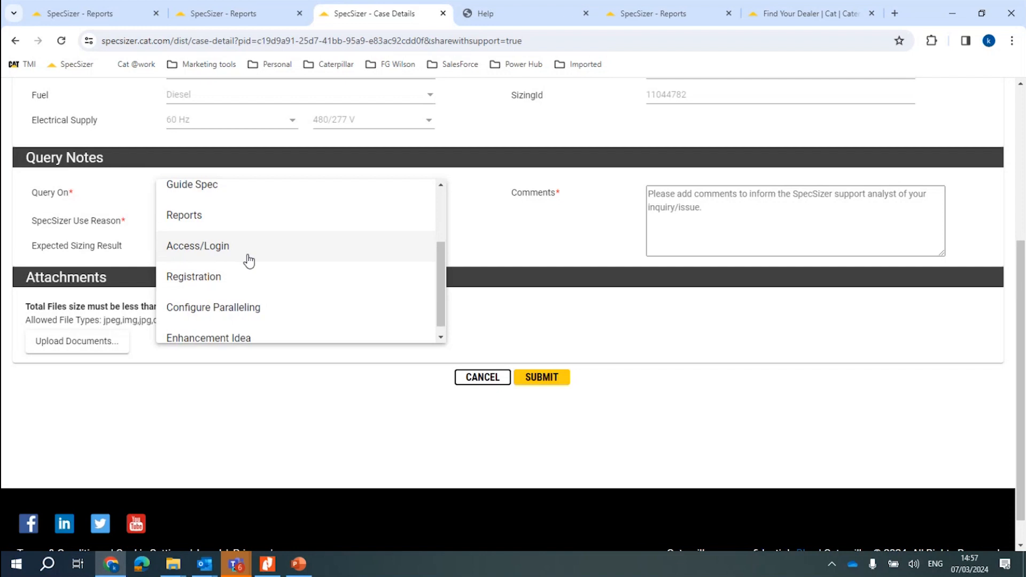
pyautogui.scroll(-1, 251, 267)
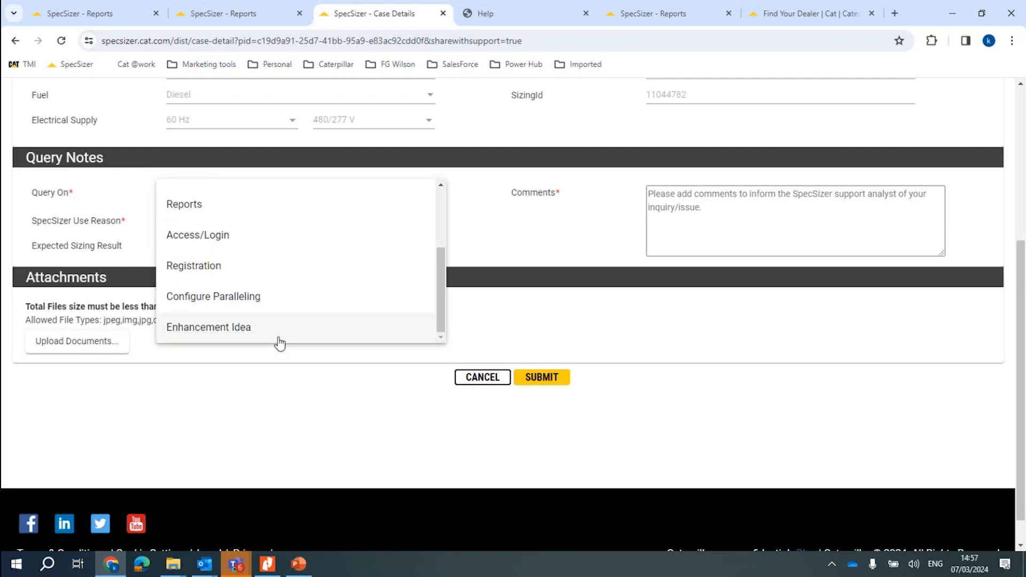
pyautogui.click(462, 257)
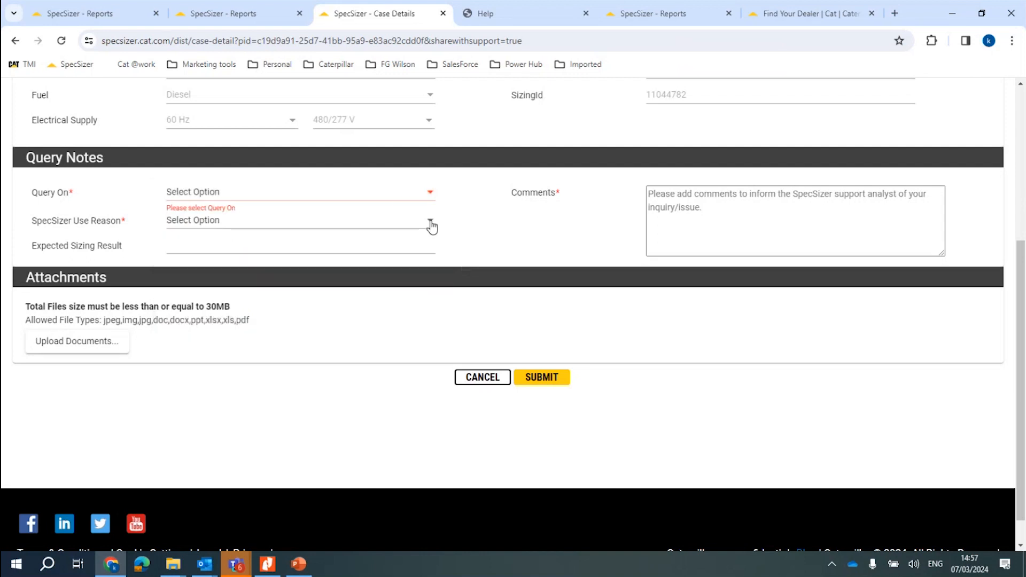
pyautogui.click(397, 204)
pyautogui.click(302, 227)
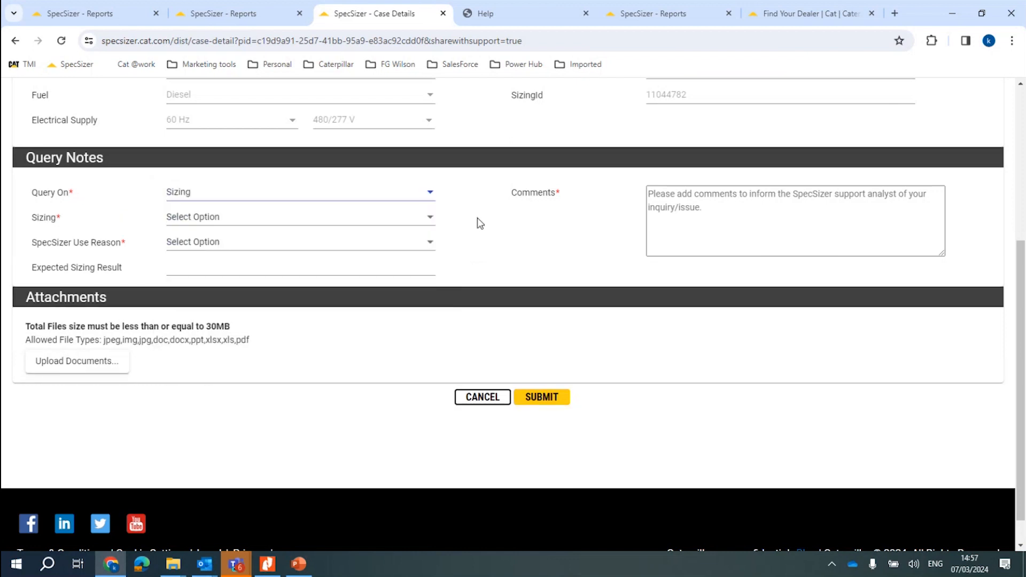
# Set the Sizing query to Loads and the SpecSizer Use Reason to Help with Sizing Analysis.
pyautogui.click(340, 224)
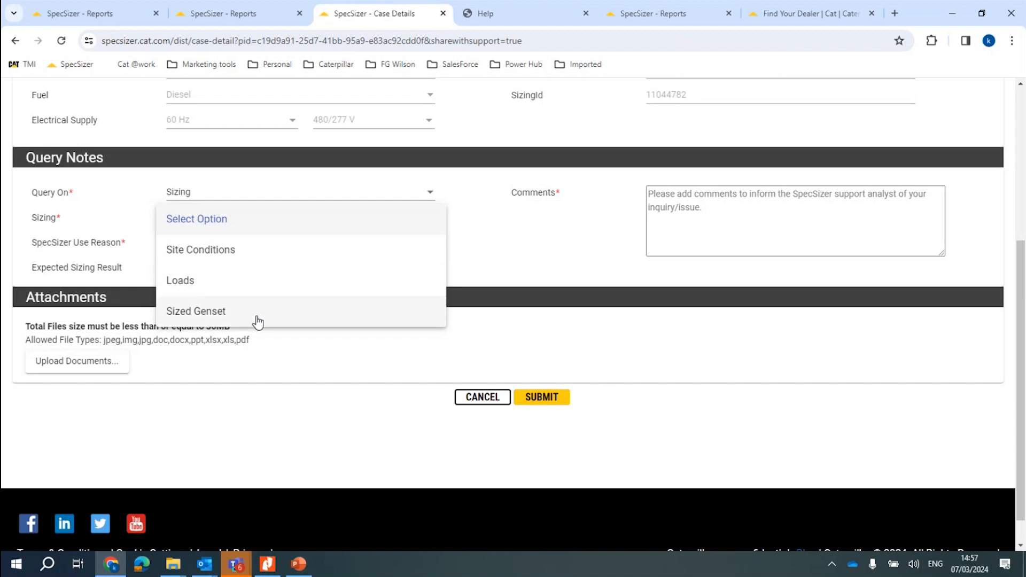
pyautogui.click(257, 282)
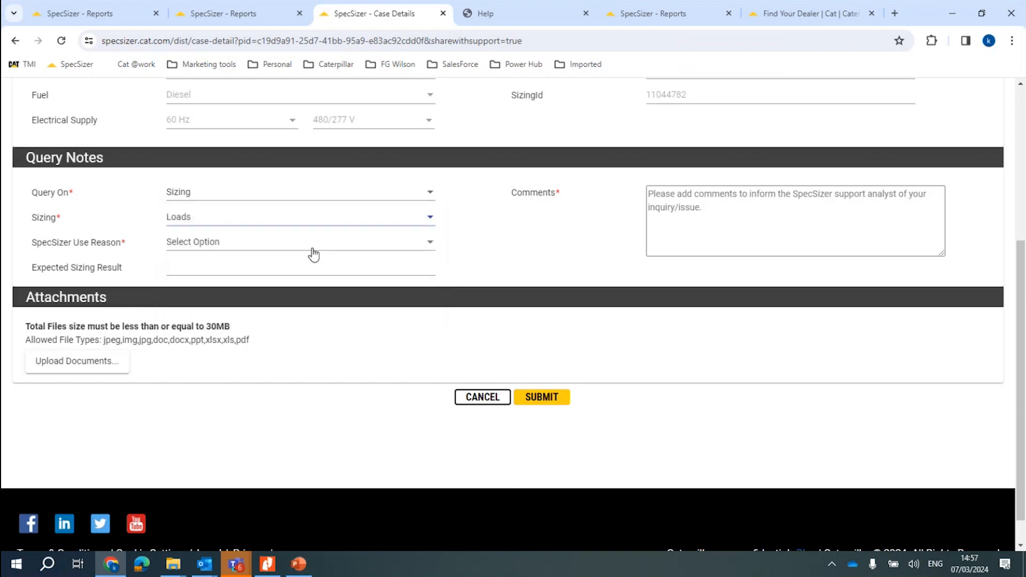
pyautogui.click(308, 247)
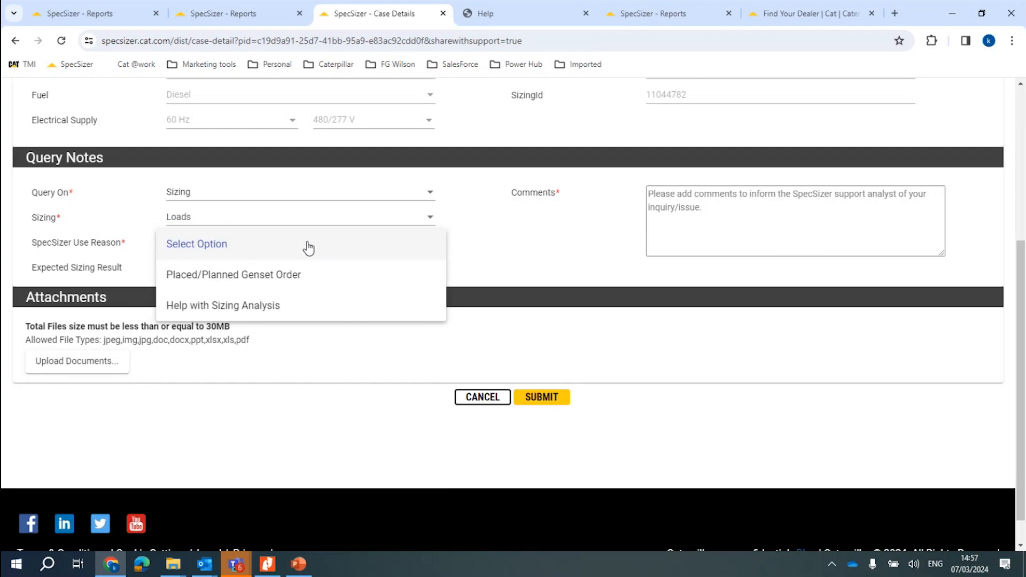
pyautogui.click(262, 307)
# Enter "adfad" as the support case comment and highlight the allowed attachment file types.
pyautogui.click(698, 216)
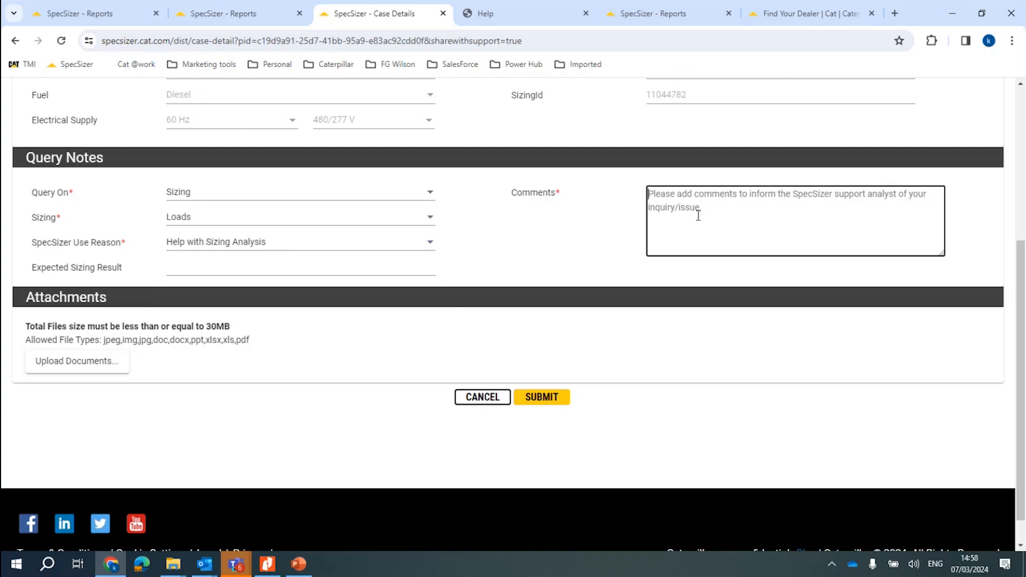
pyautogui.write('adfad')
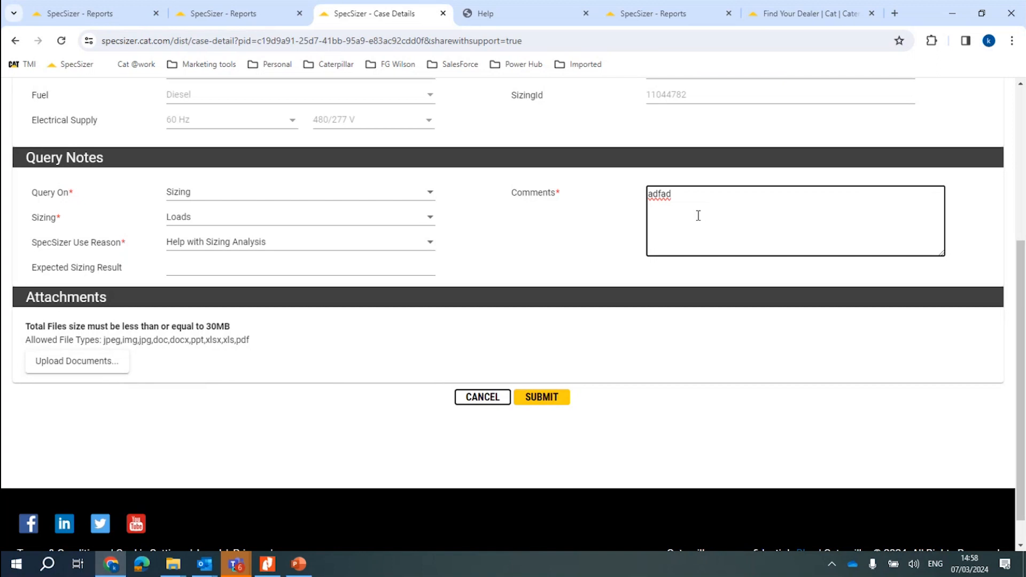
pyautogui.click(406, 325)
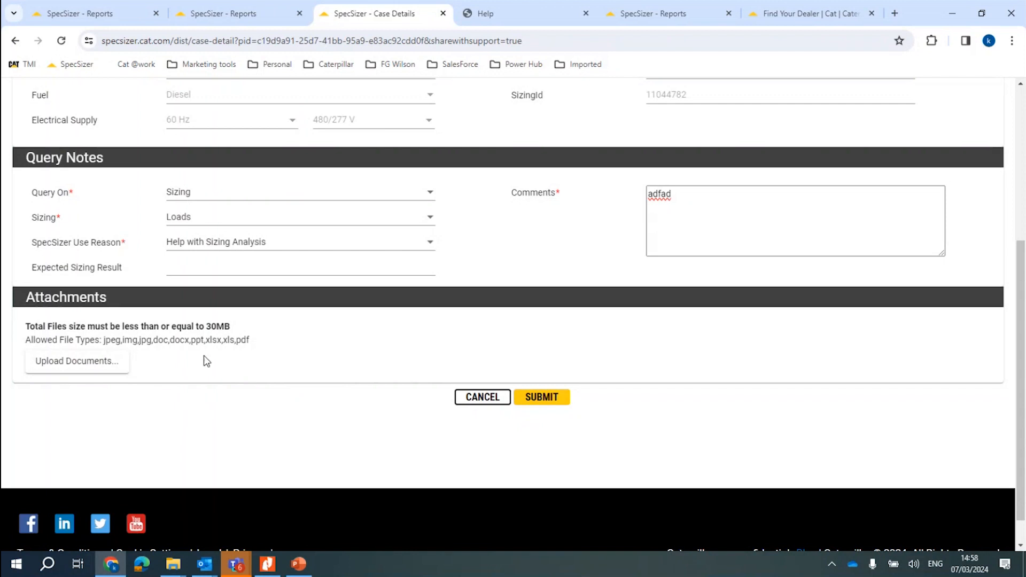
pyautogui.moveTo(254, 343); pyautogui.dragTo(133, 340)
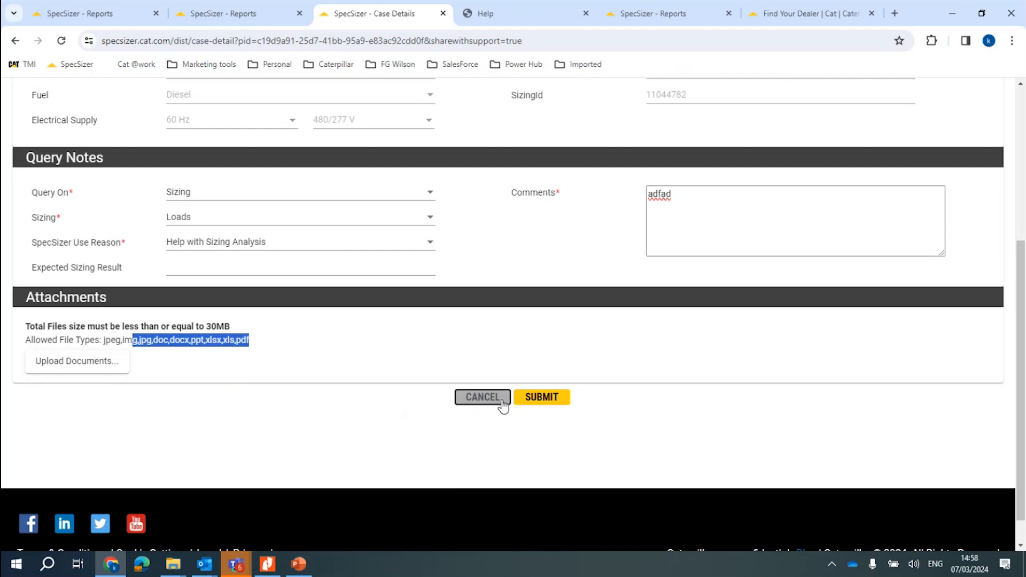
# Submit the completed support case.
pyautogui.click(548, 405)
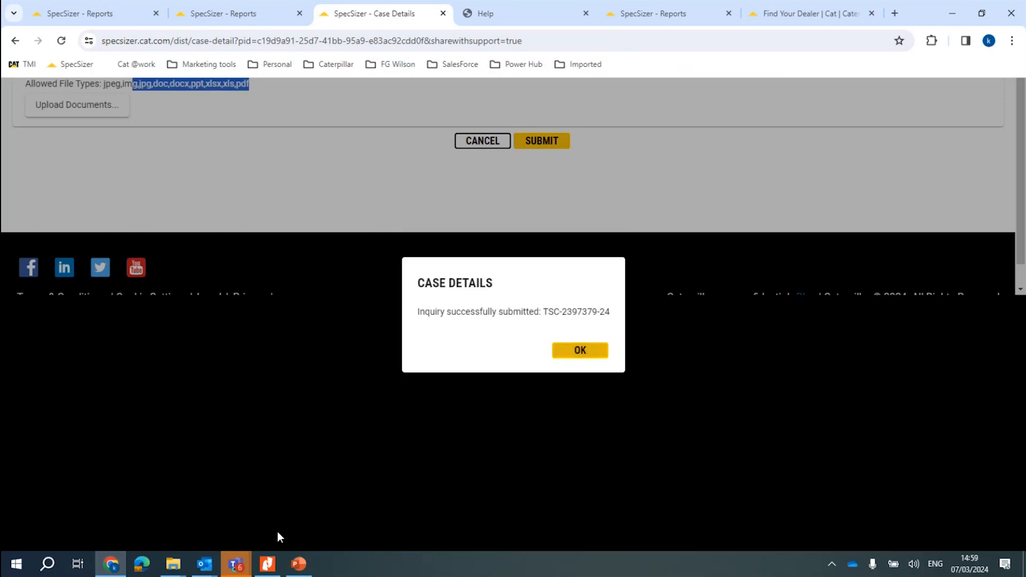
# Switch to File Explorer, open "Contact Support - Email confirmation" from the SS Education Series folder, and read through the support e-mail.
pyautogui.moveTo(174, 571)
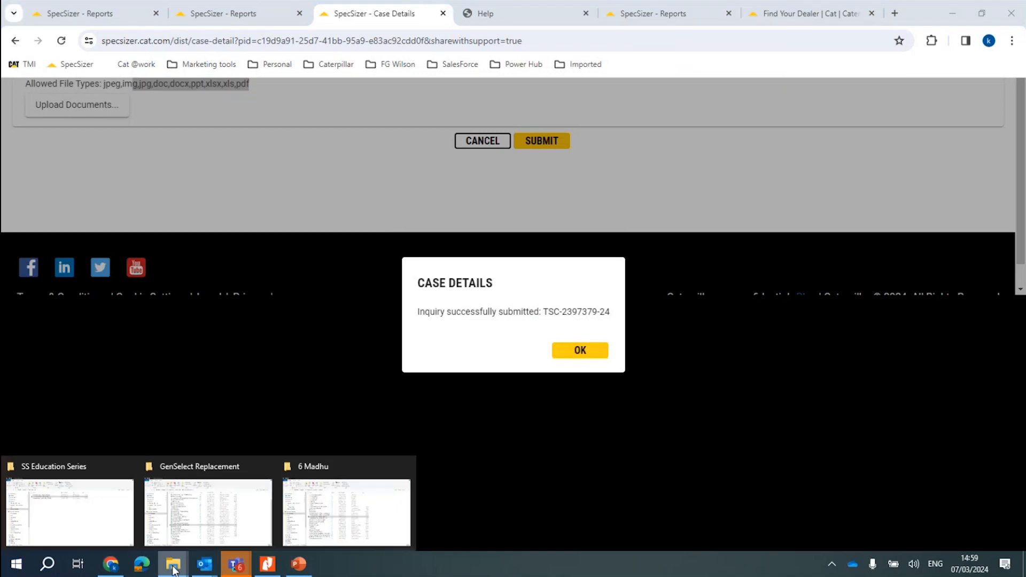
pyautogui.click(92, 537)
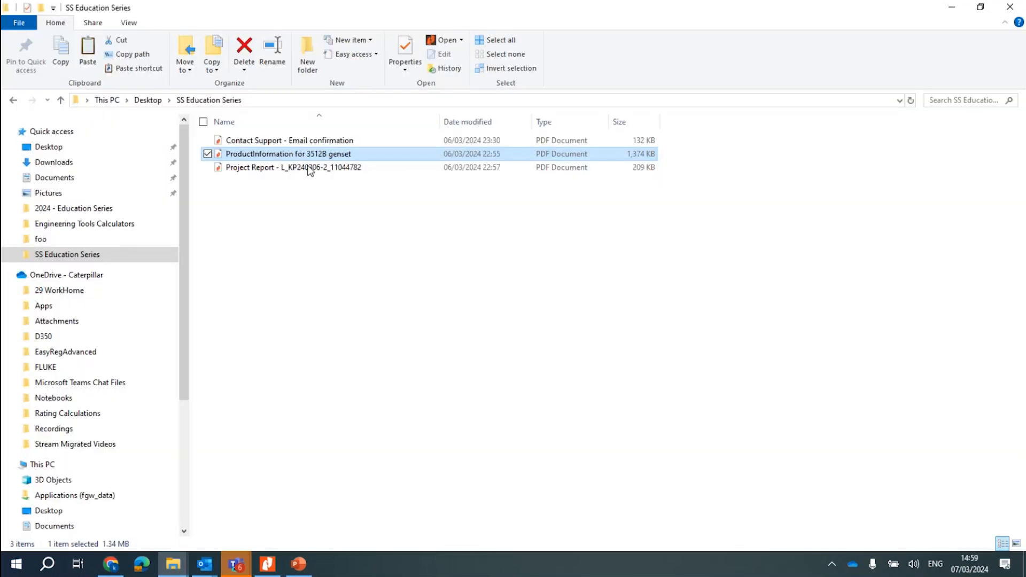
pyautogui.click(327, 142)
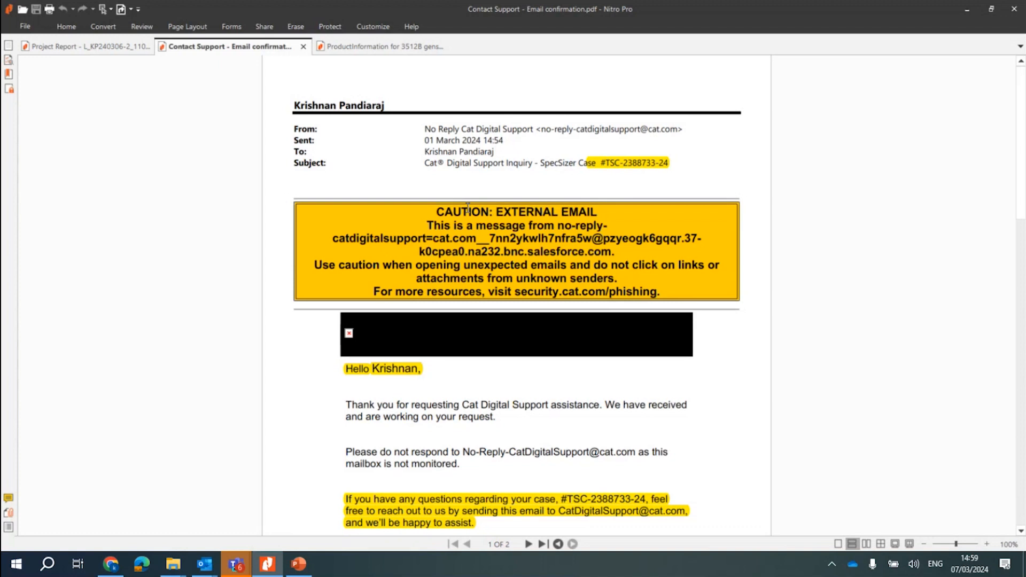
pyautogui.scroll(-1, 467, 207)
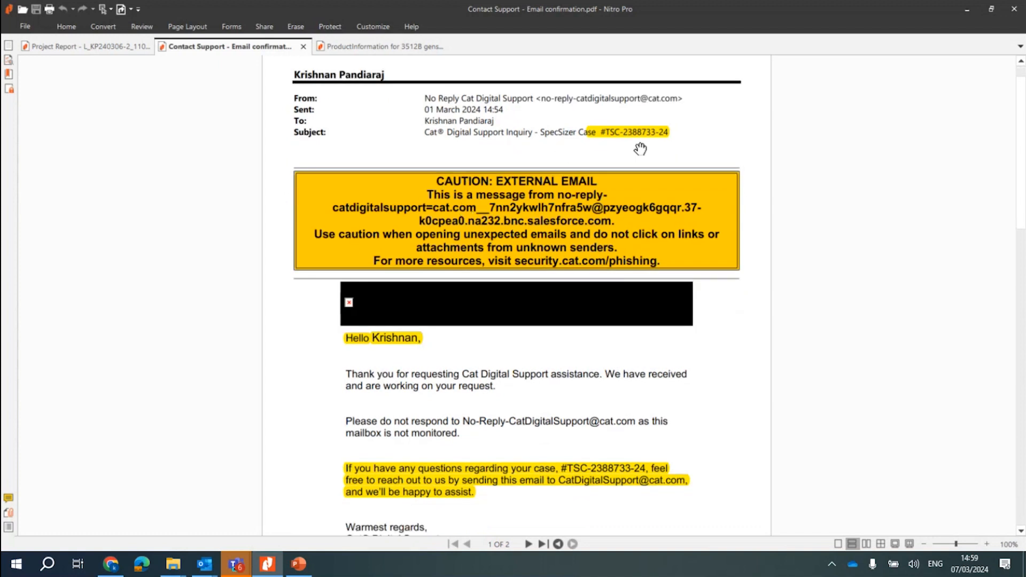
pyautogui.scroll(-2, 367, 368)
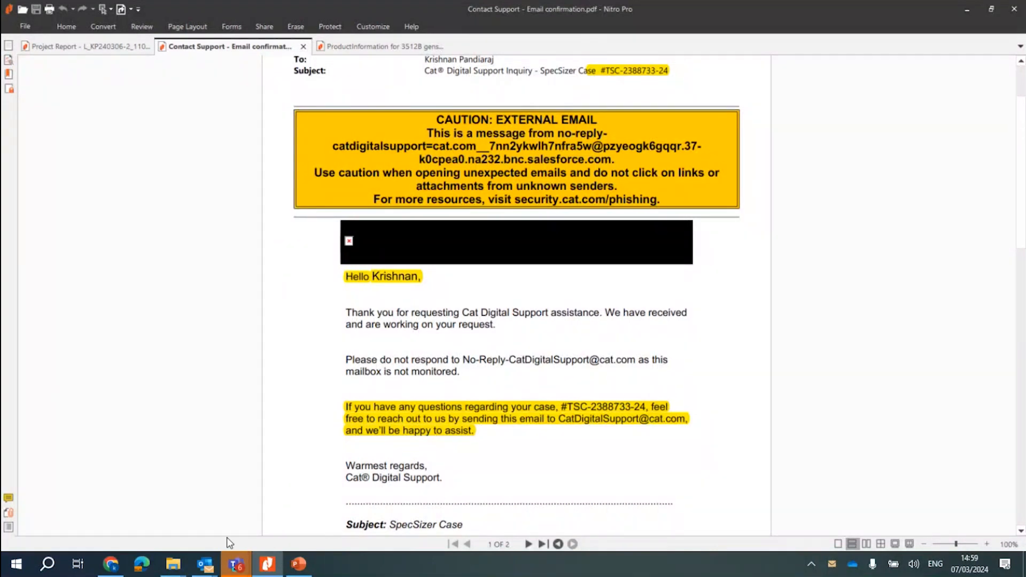
# Switch back to Chrome, dismiss the case submission confirmation, and bring up the open report of project L_KP240306-2.
pyautogui.click(115, 567)
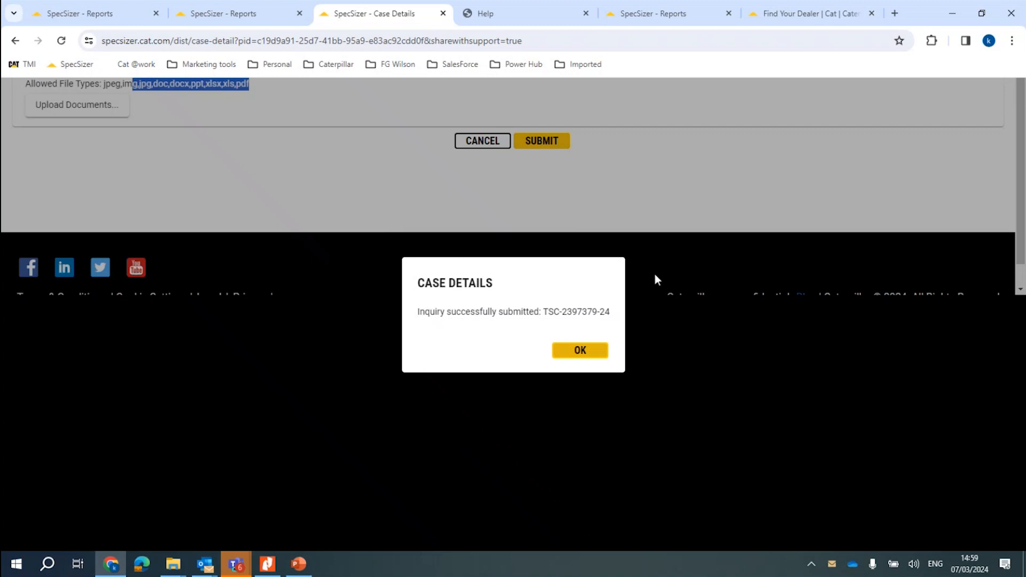
pyautogui.click(563, 356)
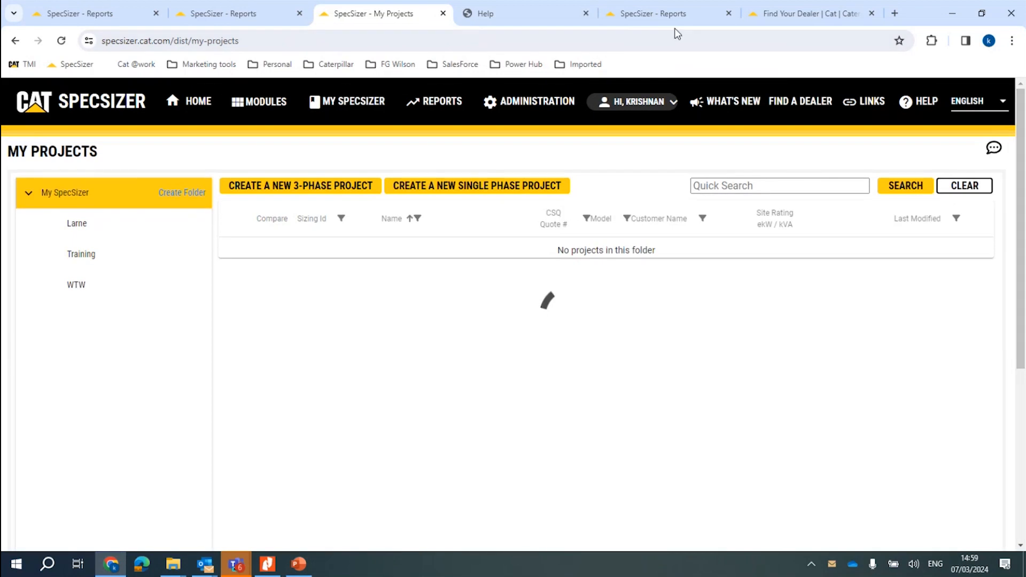
pyautogui.click(521, 24)
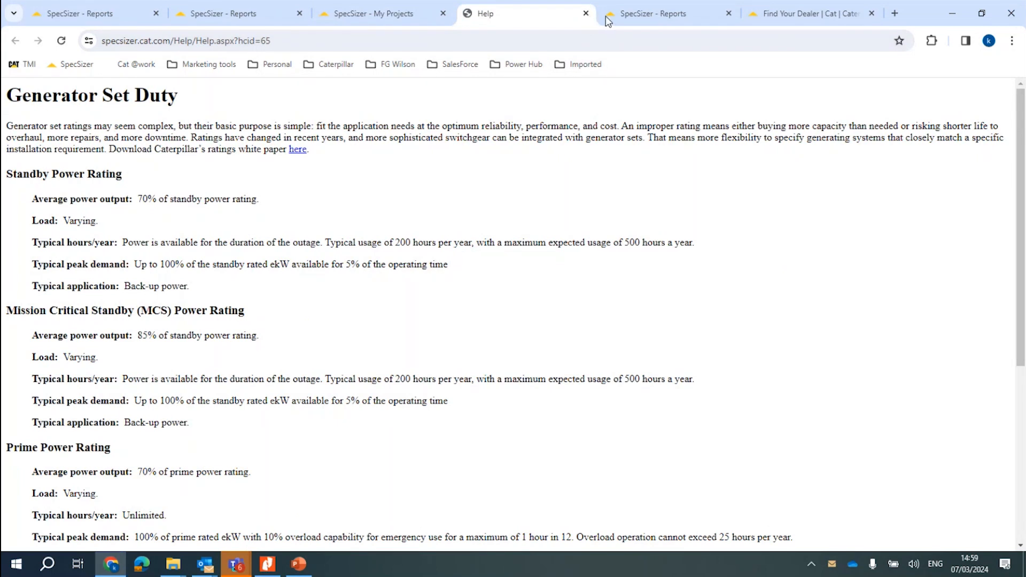
pyautogui.click(631, 15)
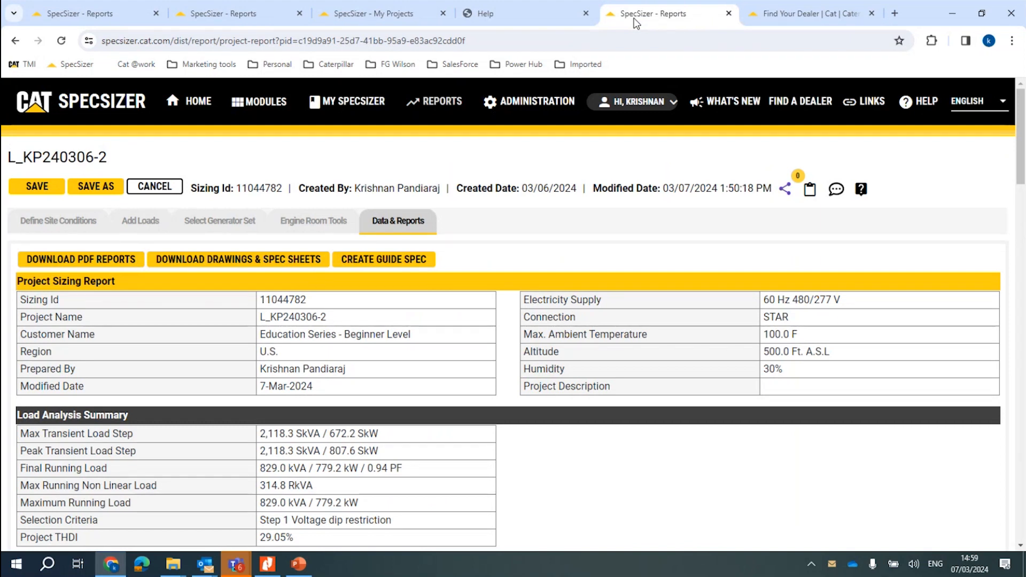
pyautogui.click(347, 101)
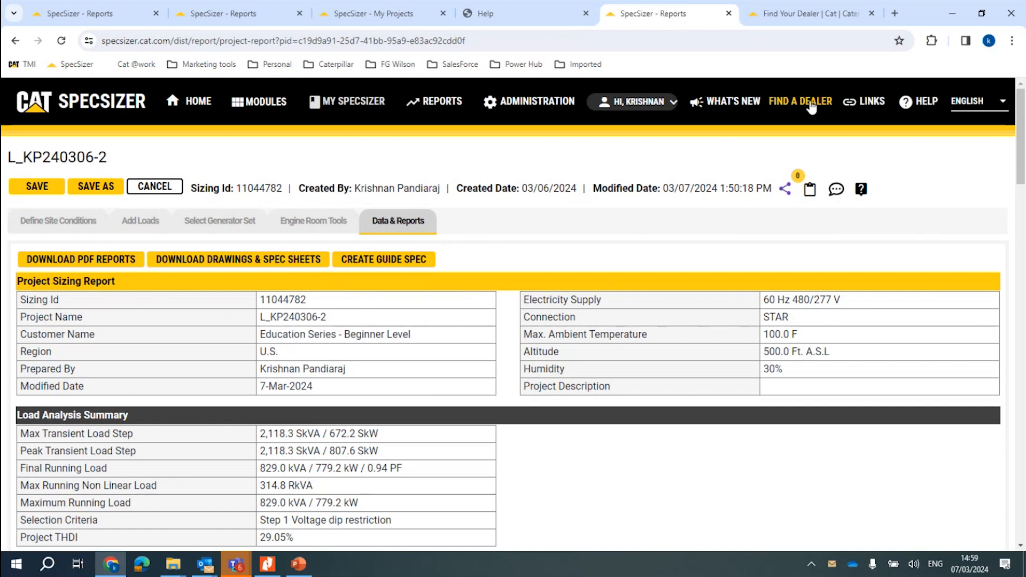
# Open the Cat dealer locator from SpecSizer and search for dealers by the location Texas, USA.
pyautogui.click(810, 102)
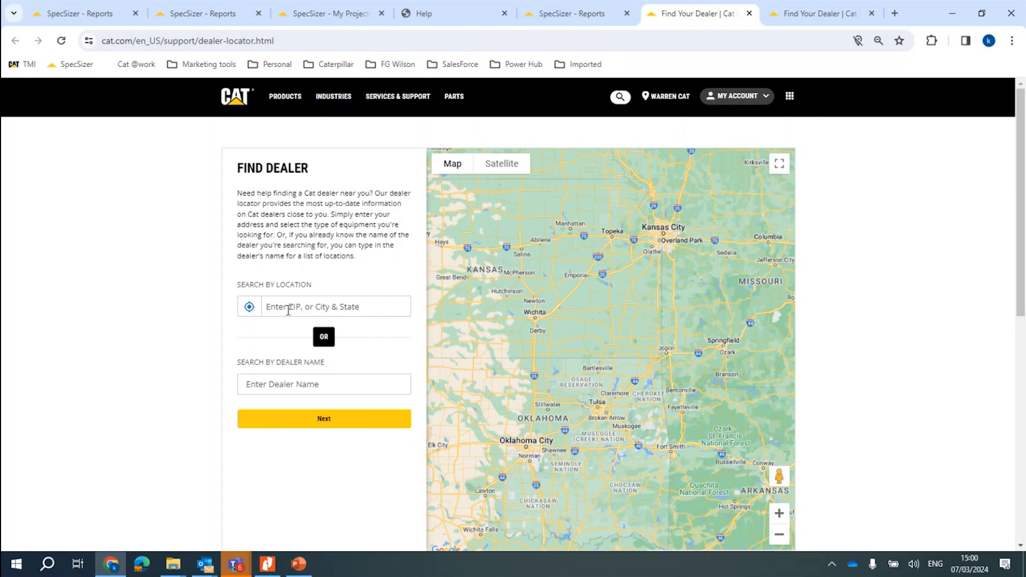
pyautogui.write('Tex')
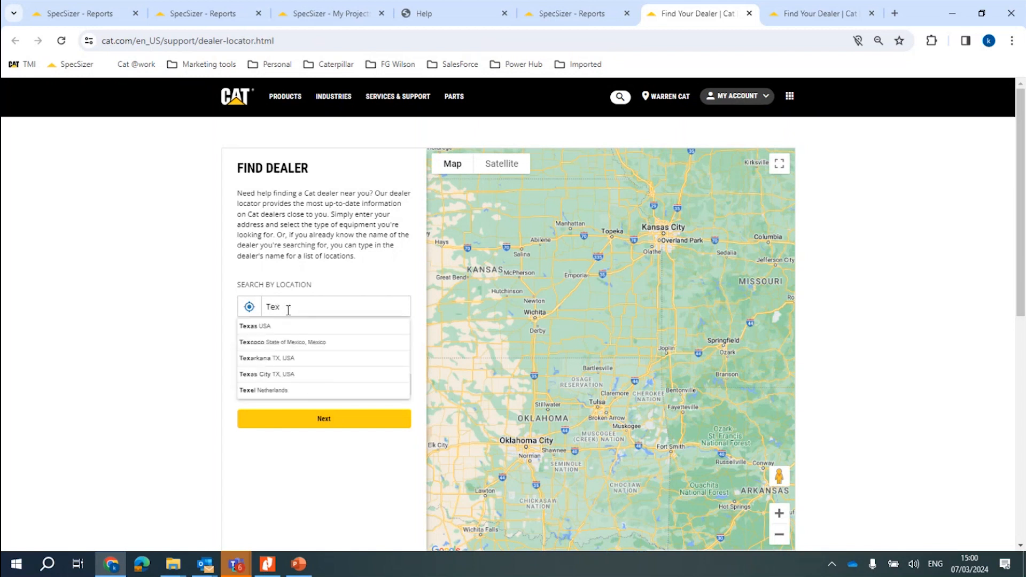
pyautogui.click(283, 326)
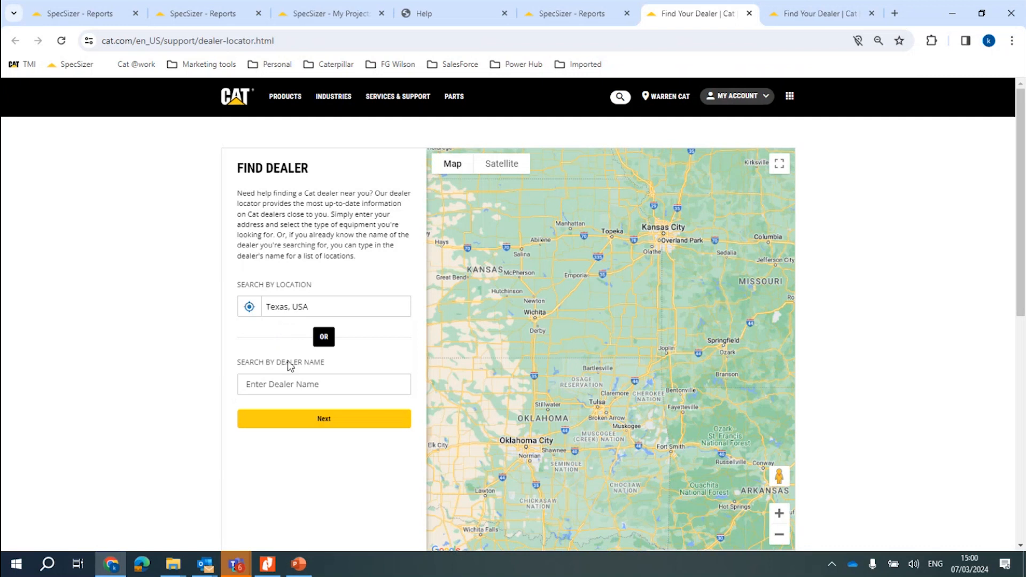
pyautogui.click(298, 425)
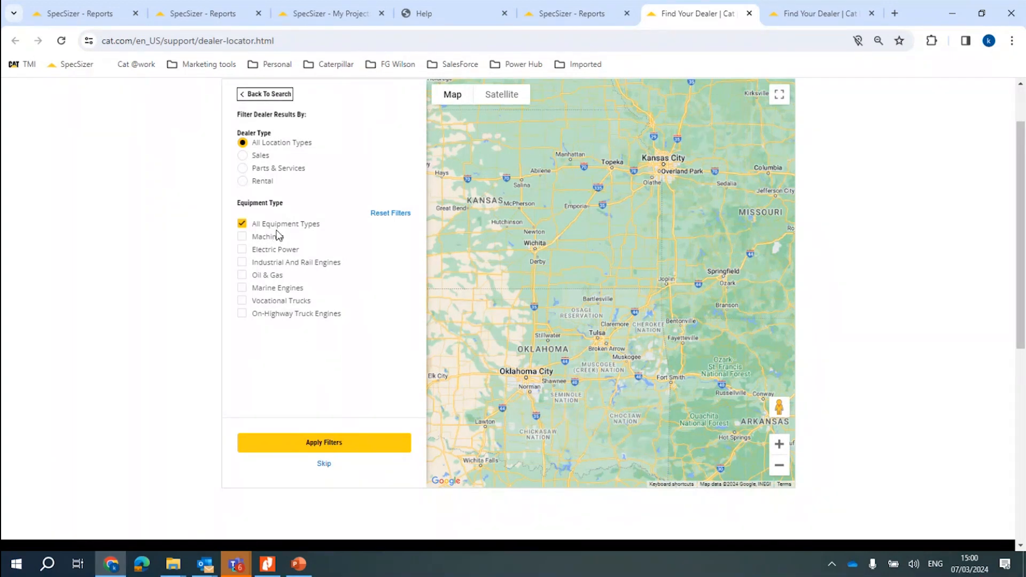
# Filter the dealer results to the Electric Power equipment type and view the details of the Warren Cat dealer in Abilene.
pyautogui.click(265, 250)
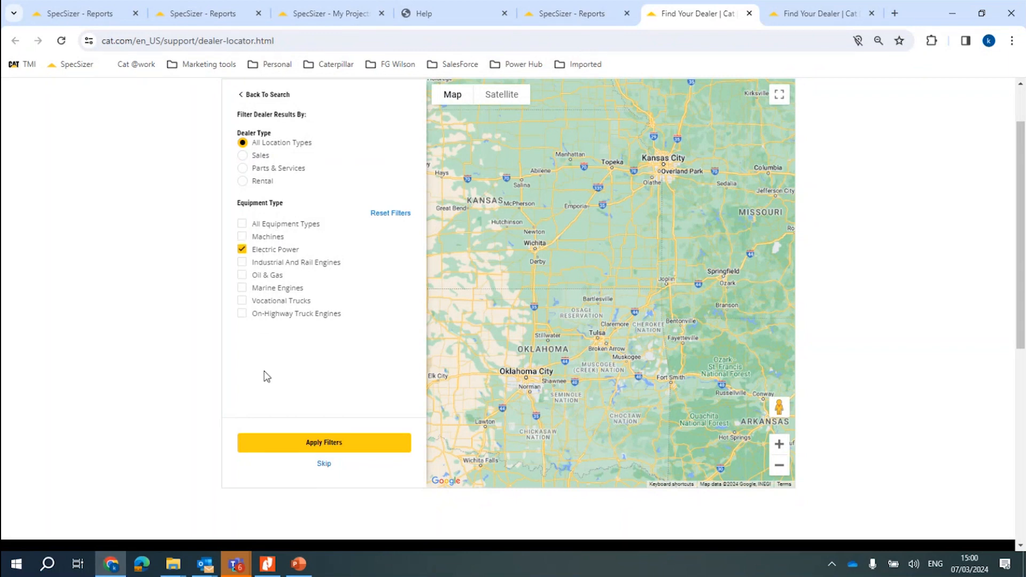
pyautogui.click(295, 448)
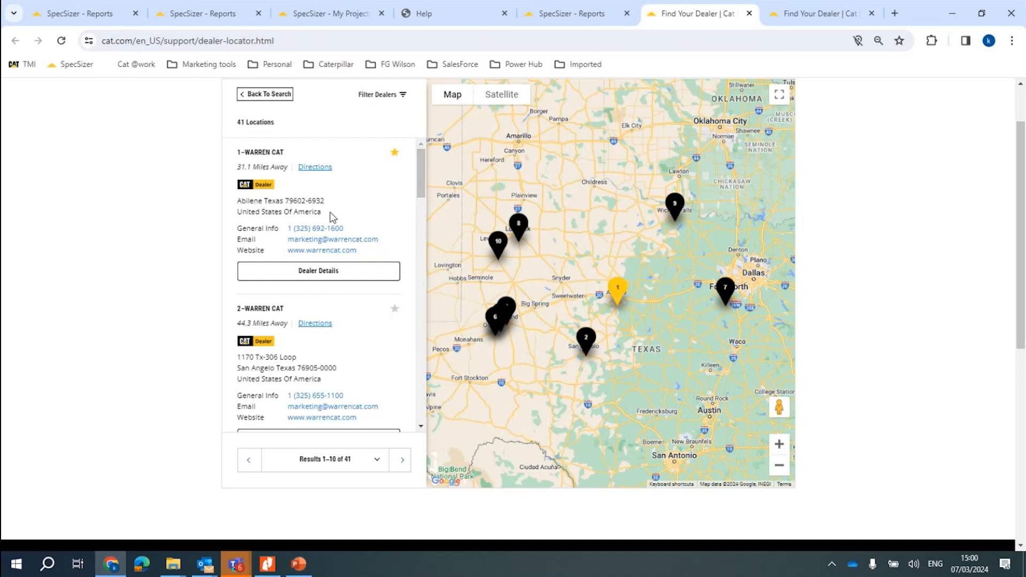
pyautogui.click(332, 274)
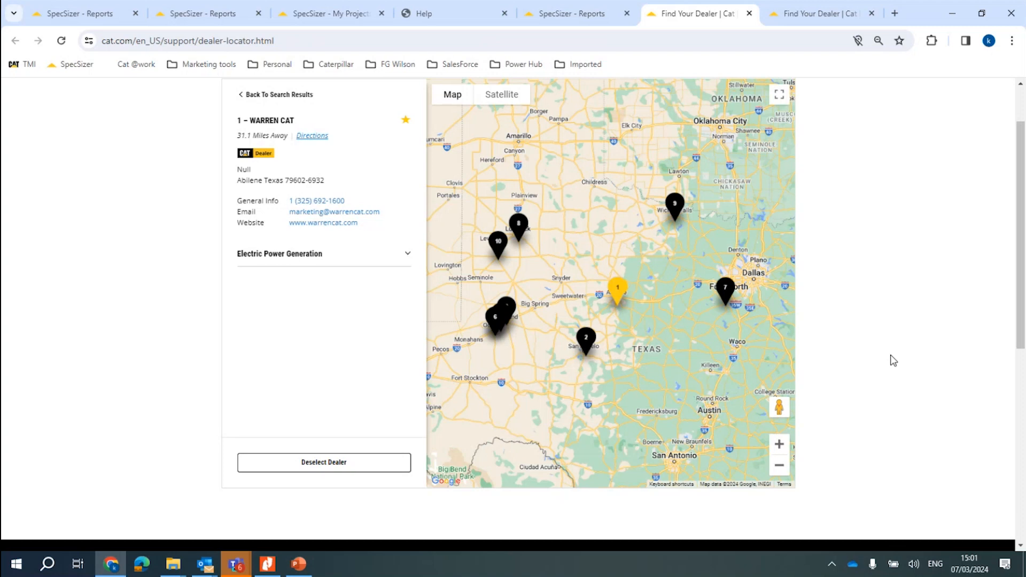
pyautogui.moveTo(233, 562)
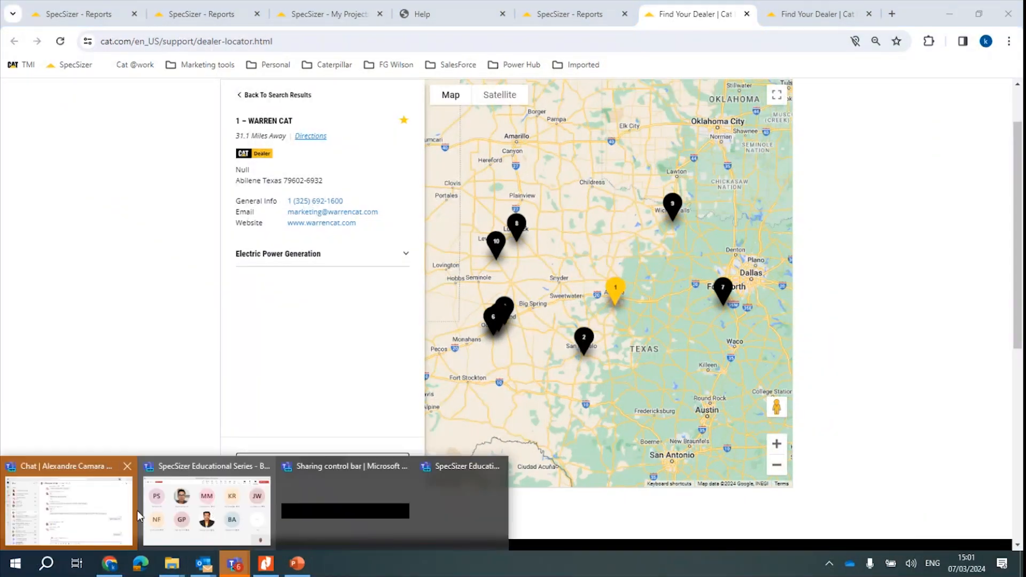